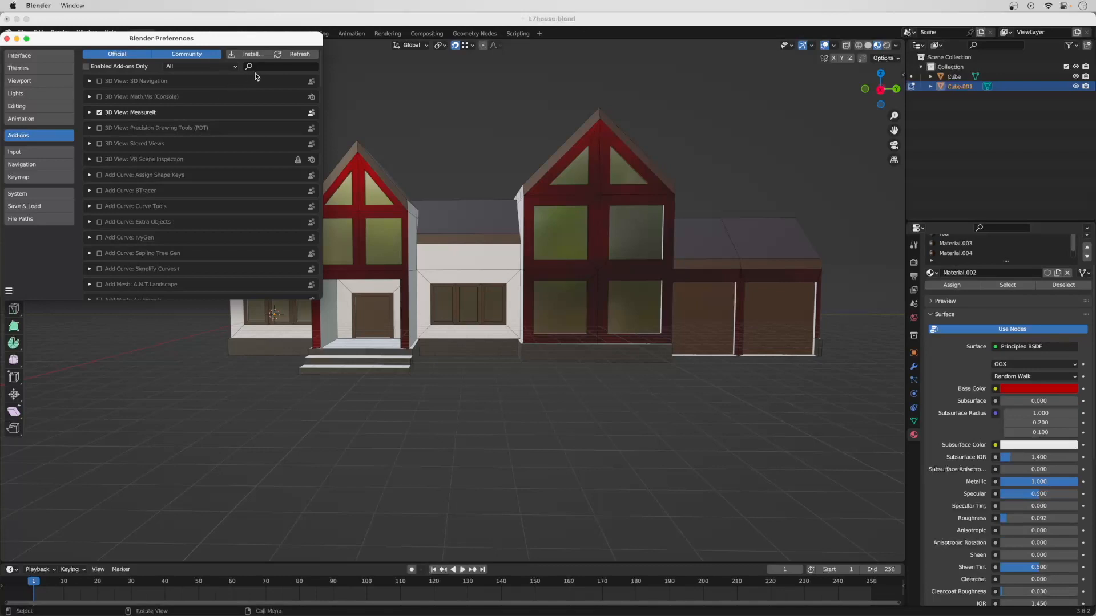
Enable the Node Wrangler add-on in the preferences and close them.
left_click(268, 67)
type("node")
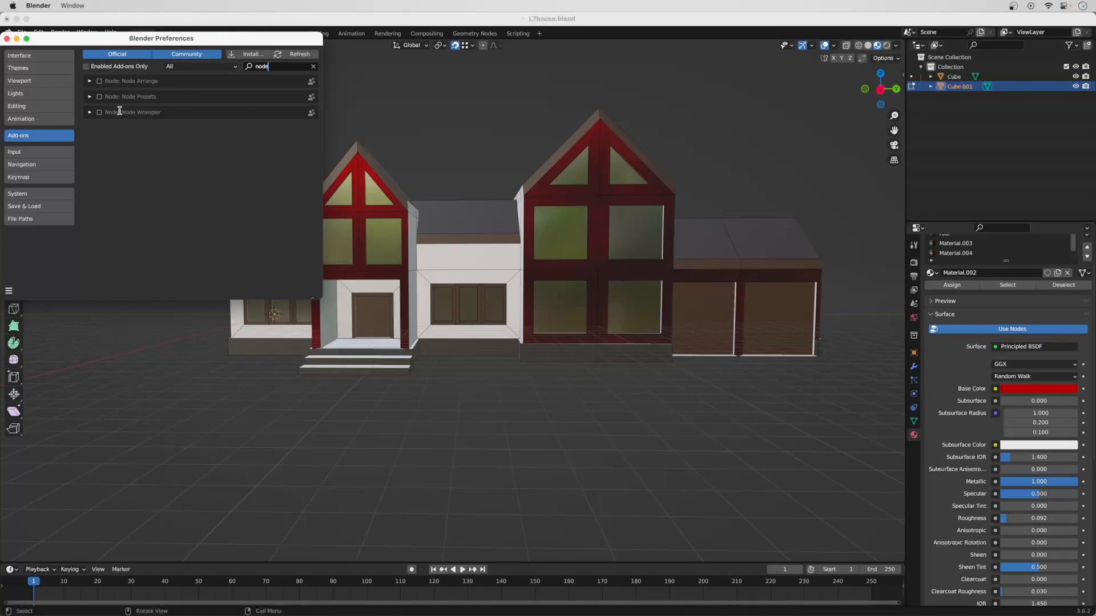
left_click(100, 112)
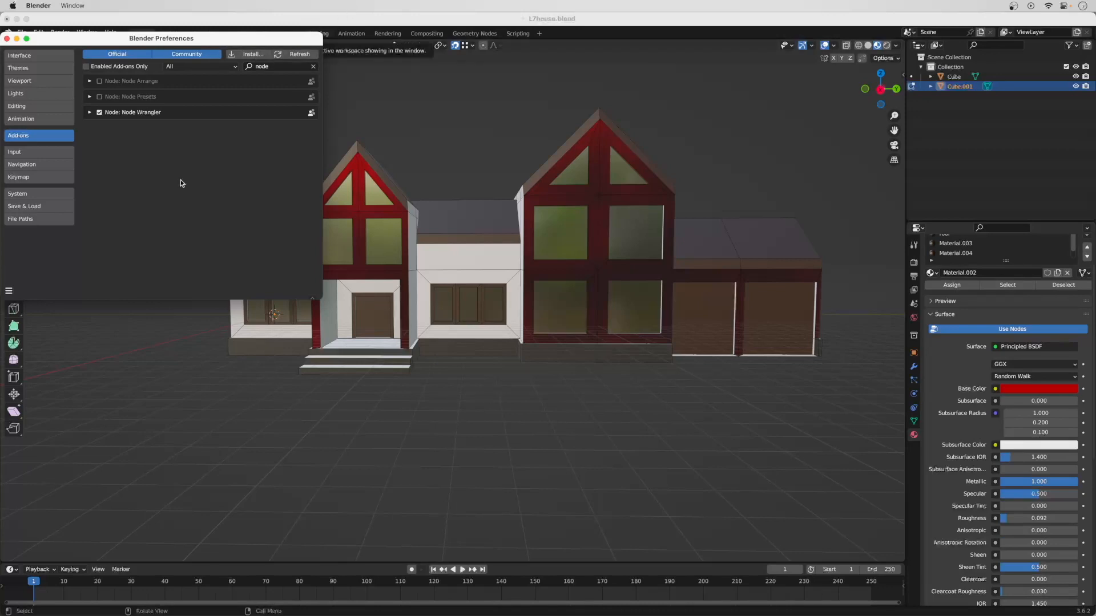
left_click(6, 39)
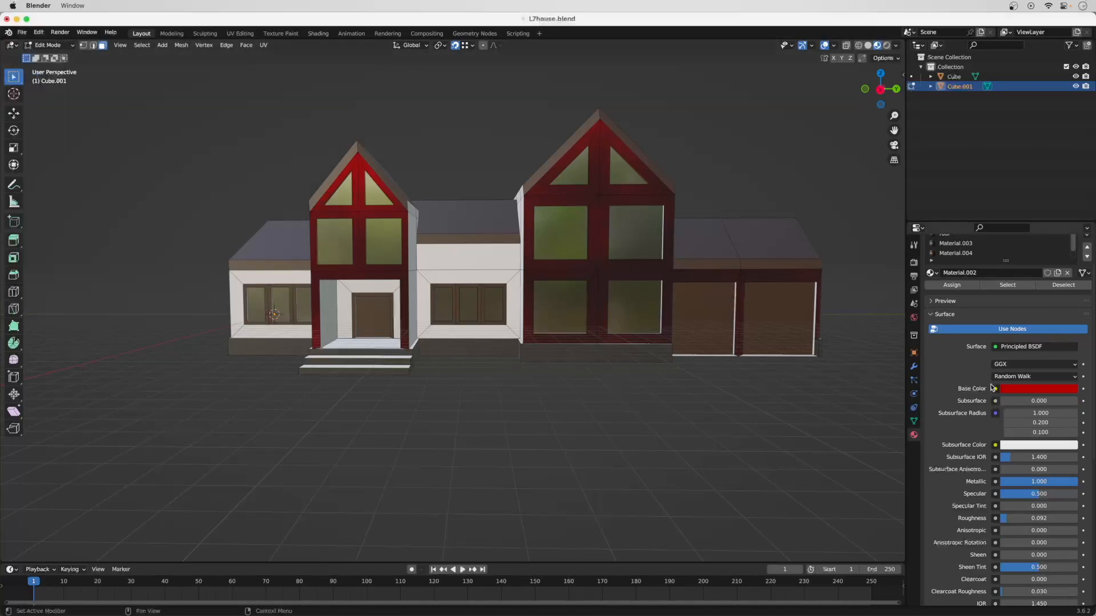
Set the render engine to Cycles and its feature set to Experimental.
left_click(914, 264)
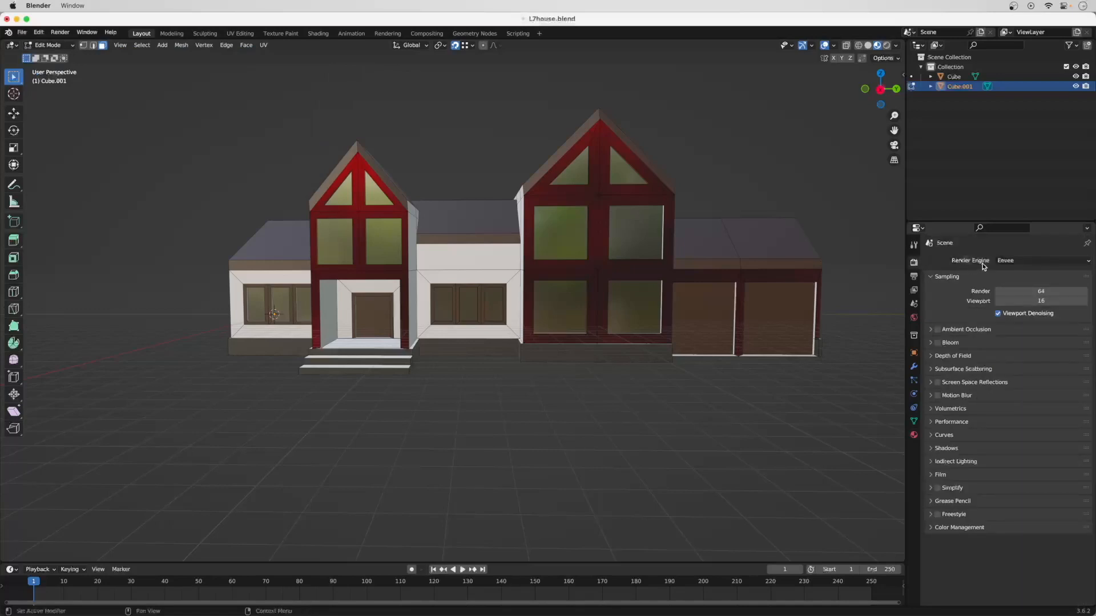
left_click(1022, 263)
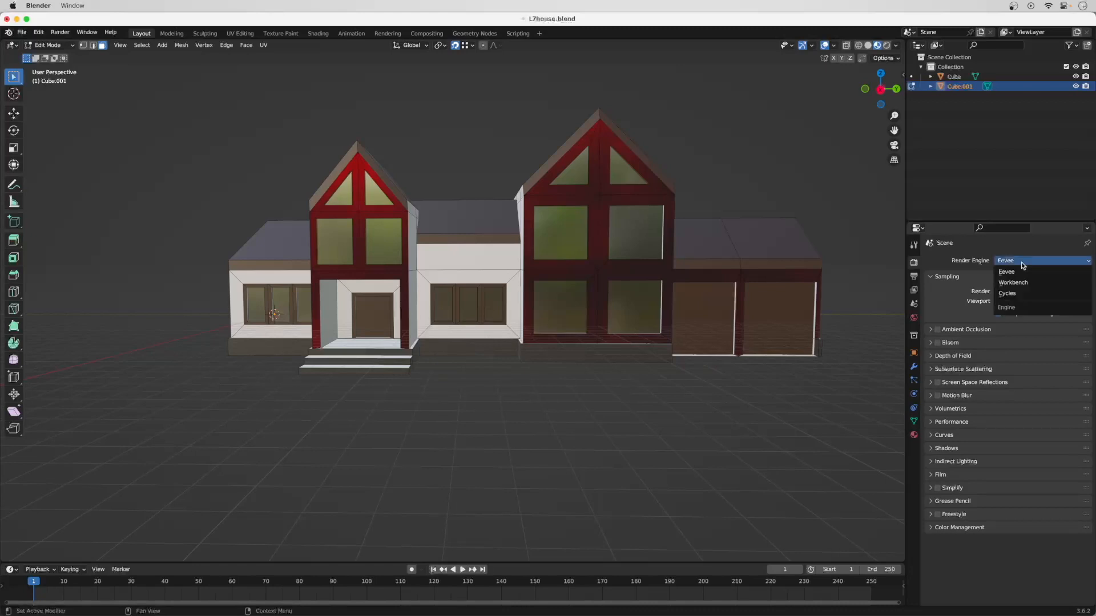
left_click(1020, 293)
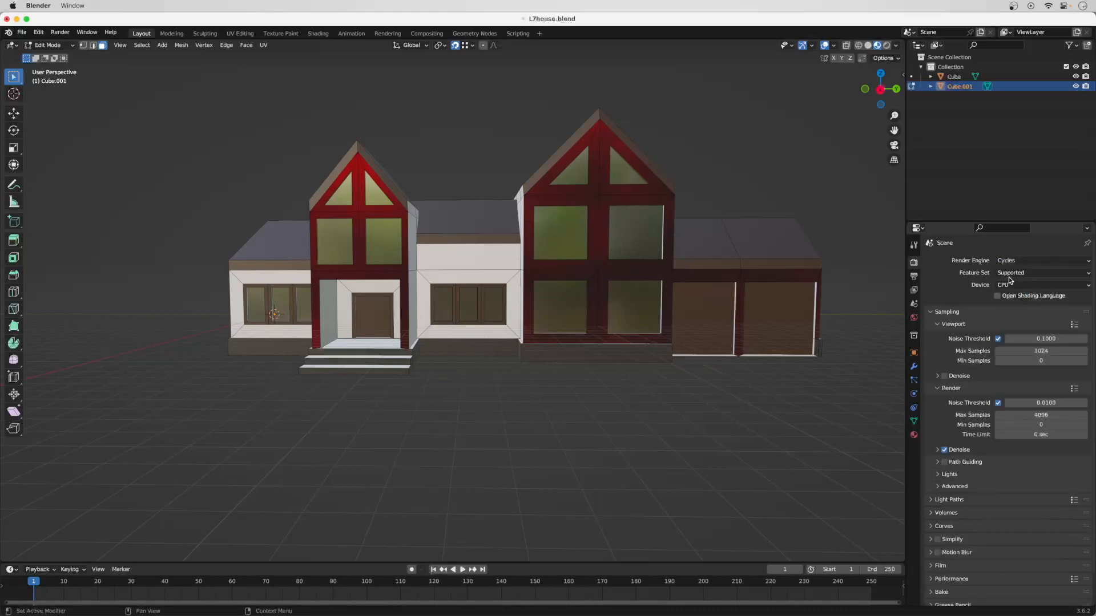
left_click(1047, 272)
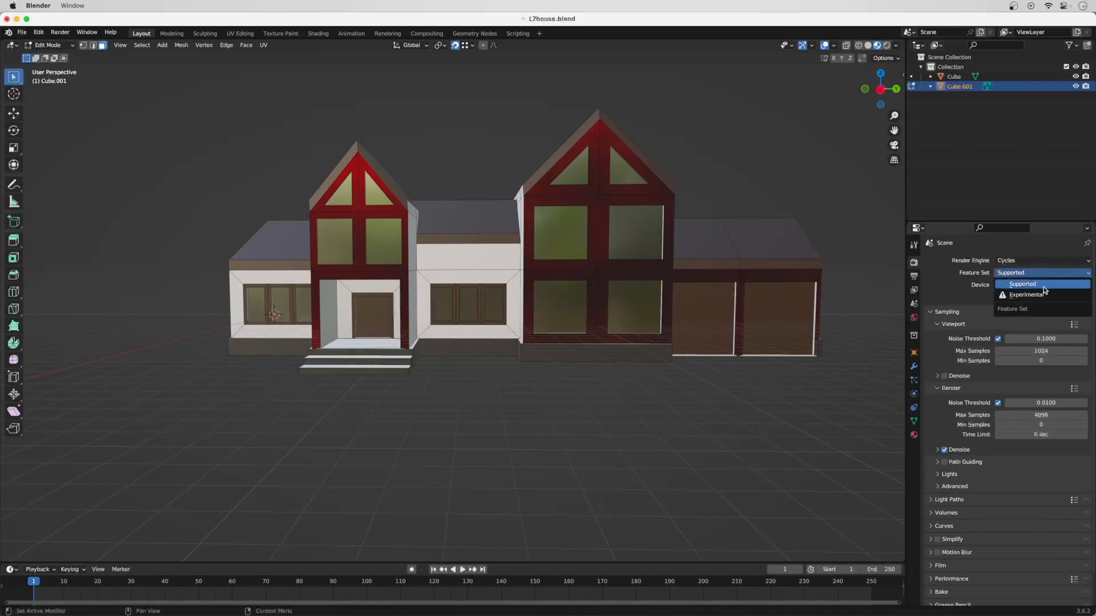
left_click(1046, 295)
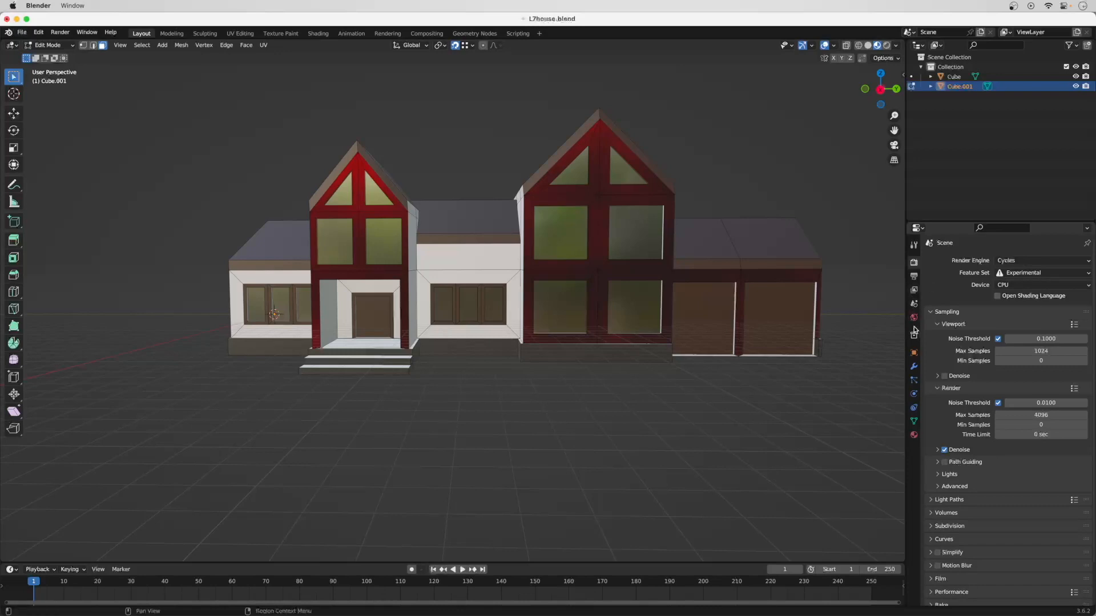
Add a Subdivision Surface modifier to the house, set to Simple with Adaptive Subdivision enabled.
left_click(915, 369)
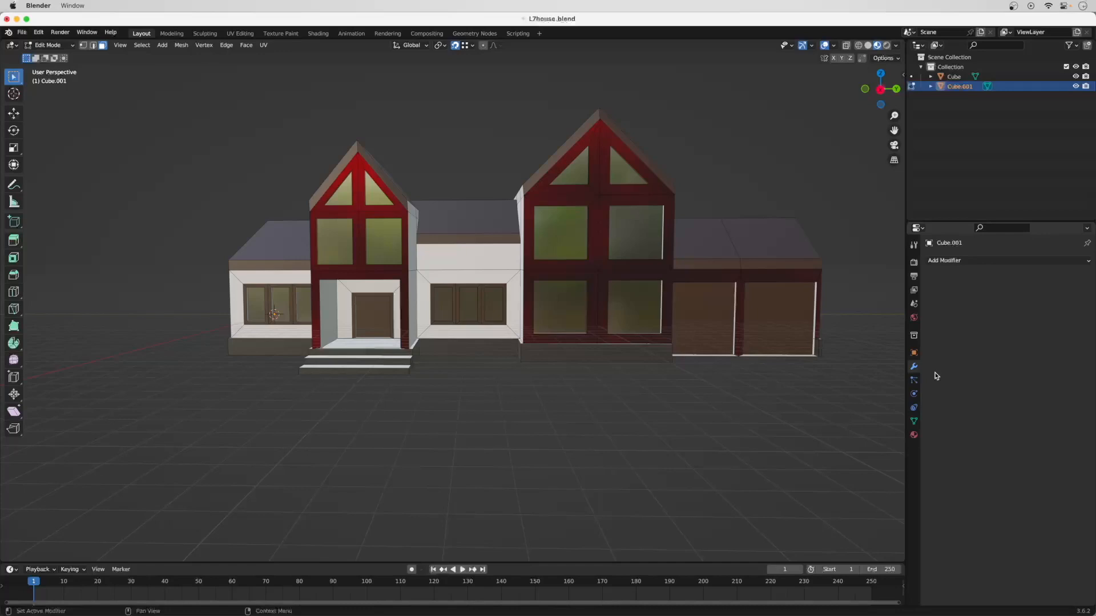
left_click(1024, 264)
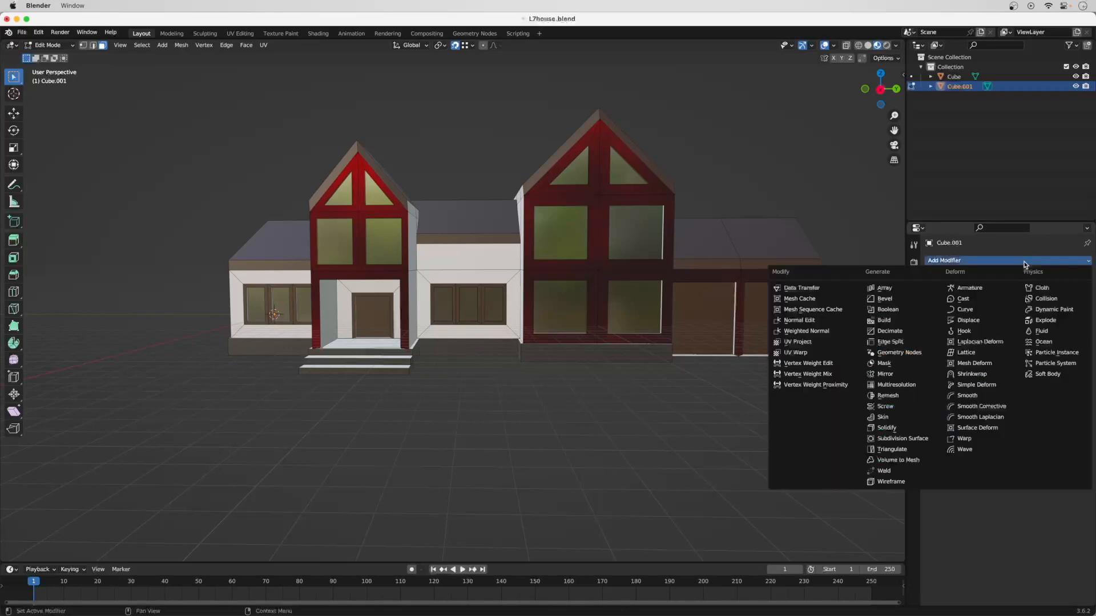
left_click(899, 439)
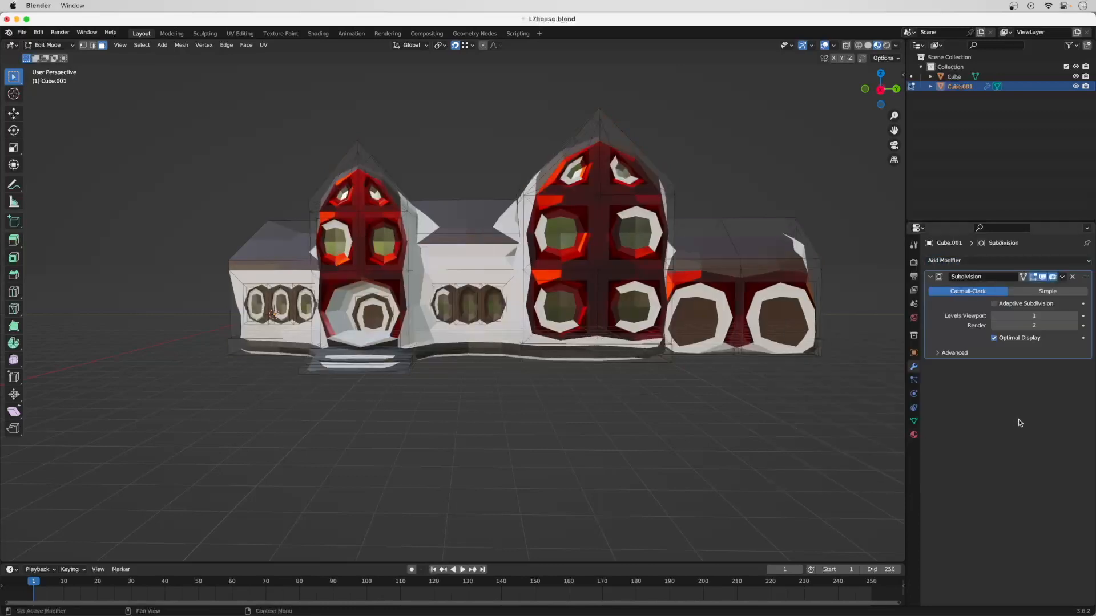
left_click(1058, 293)
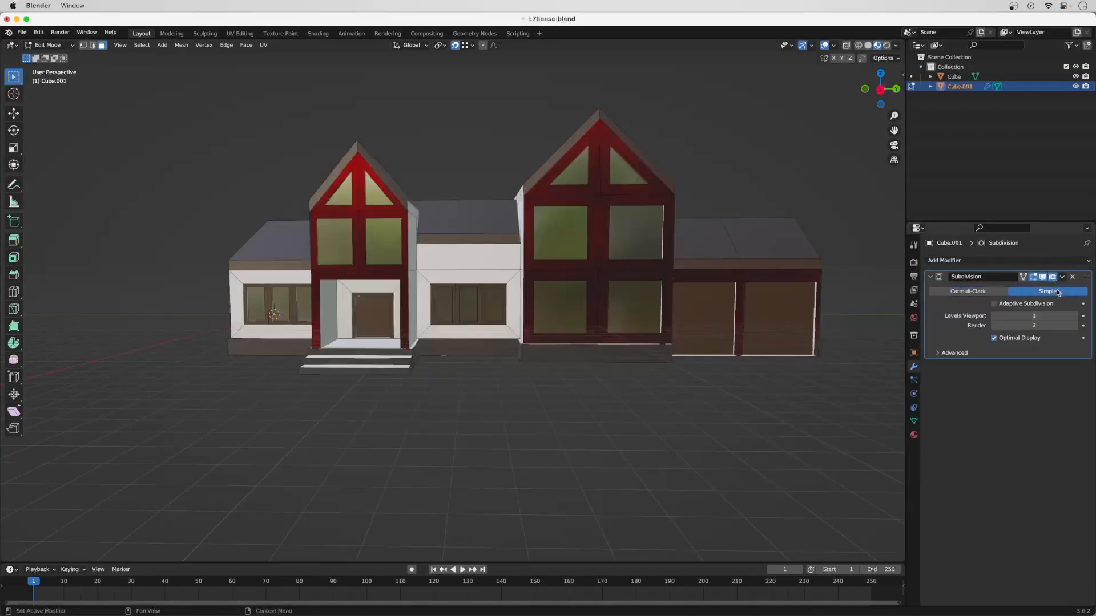
left_click(994, 304)
scroll(503, 355, "down", 3)
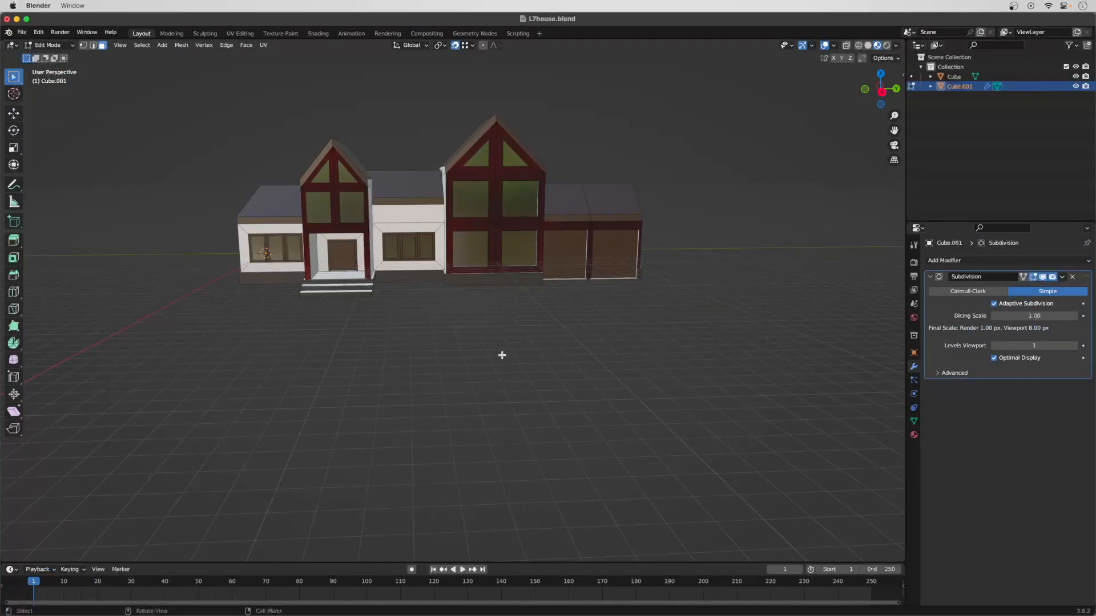
Add a new material slot to the house with a new material named stone.
left_click(914, 435)
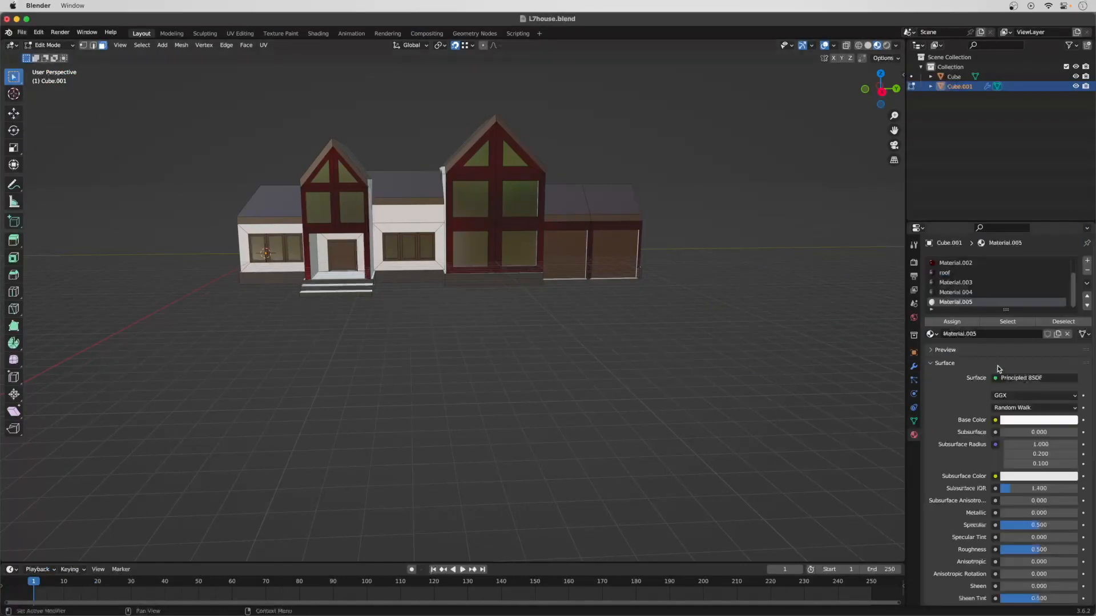
left_click(1087, 260)
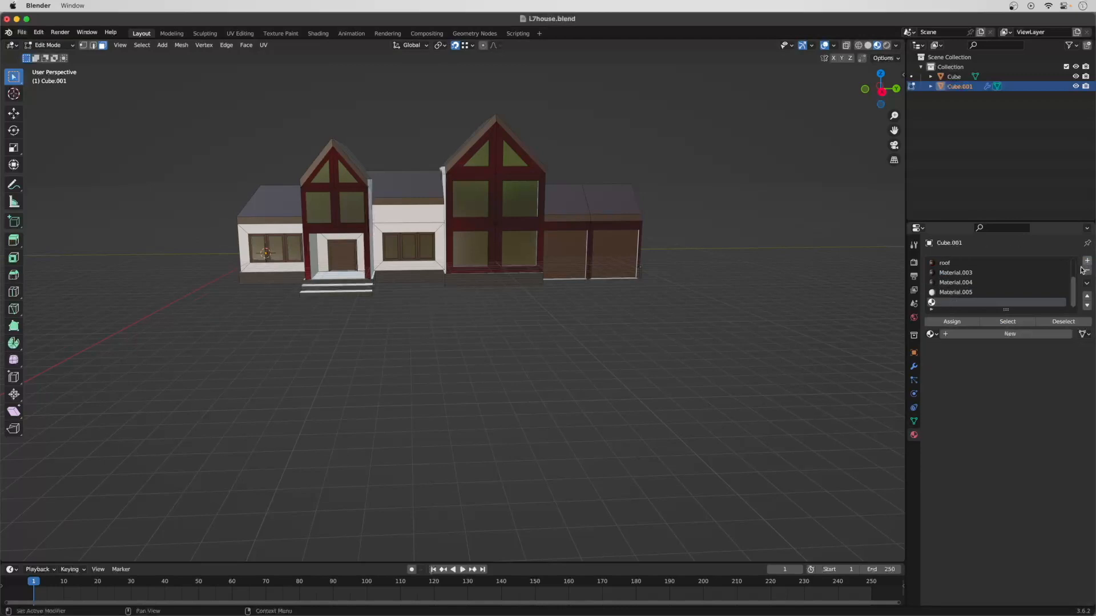
left_click(1029, 331)
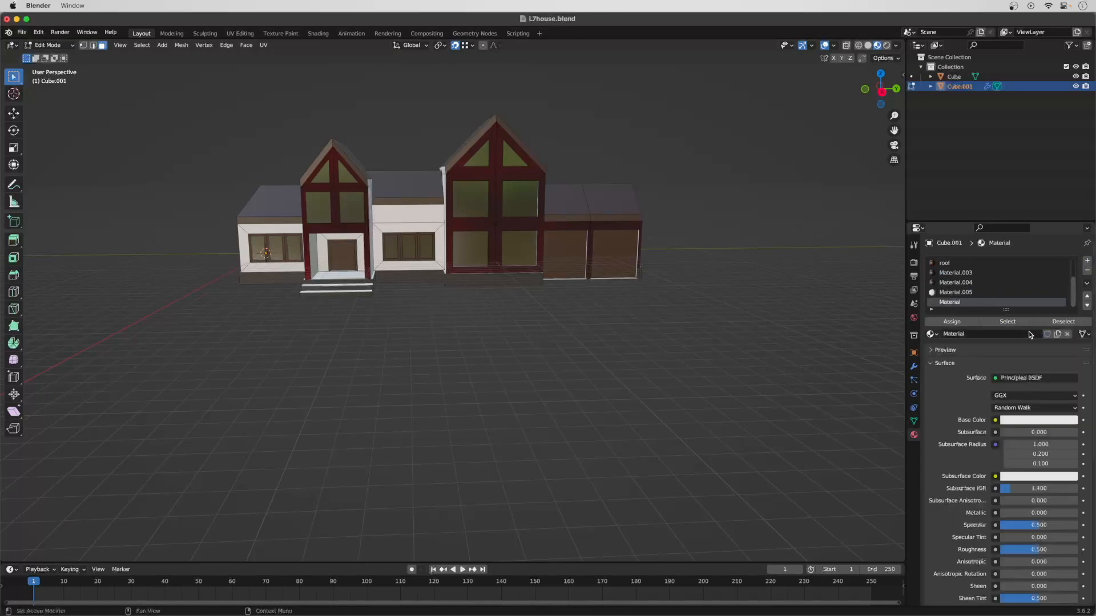
double_click(961, 301)
type("stone")
key("Return")
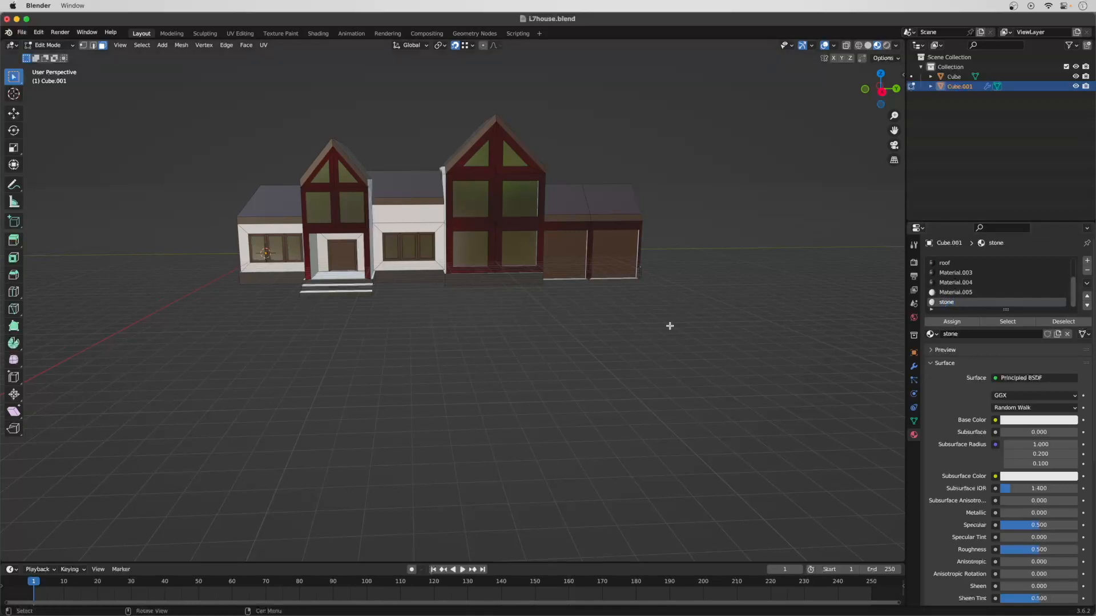
Switch to the Shading workspace, framing the house front and showing the stone material's nodes and properties.
left_click(94, 33)
left_click(318, 33)
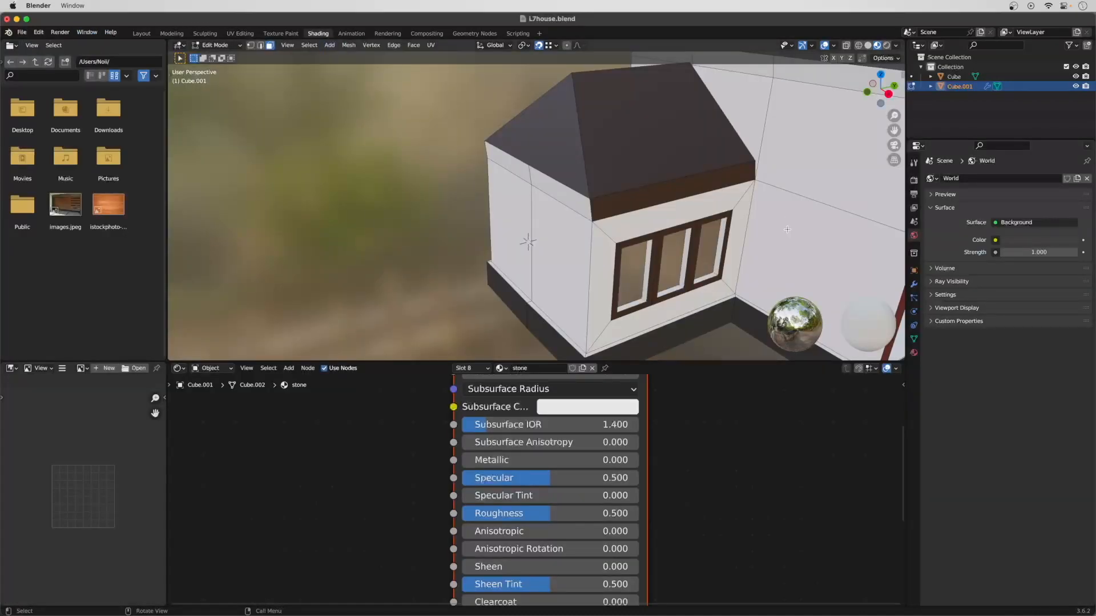
scroll(787, 229, "down", 3)
middle_click_drag(787, 229, 740, 224)
scroll(741, 224, "down", 4)
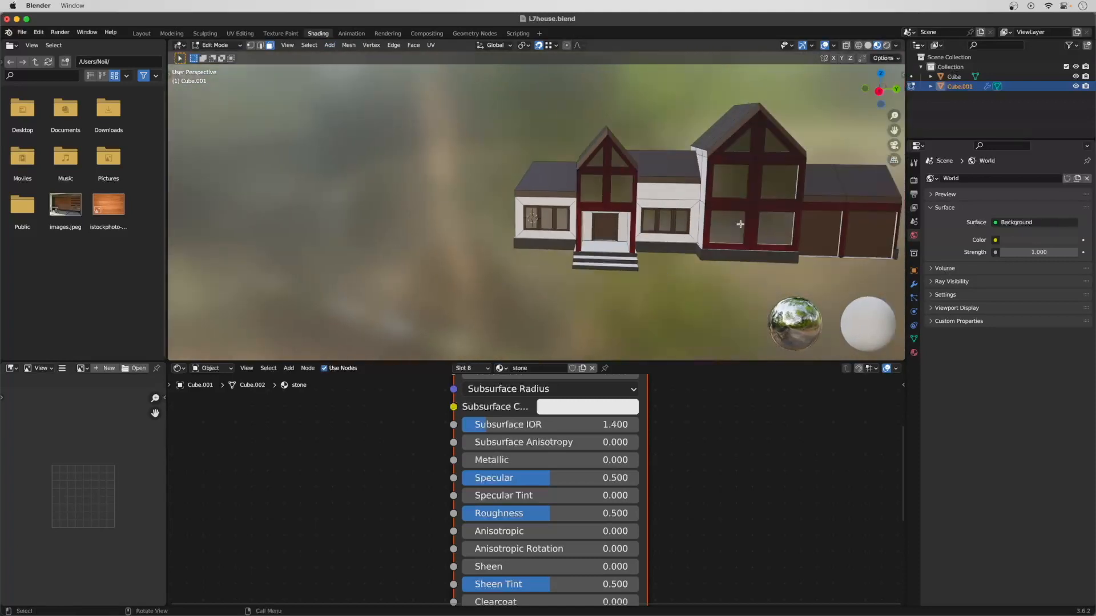
scroll(742, 227, "up", 2)
scroll(659, 464, "down", 3)
scroll(659, 464, "down", 4)
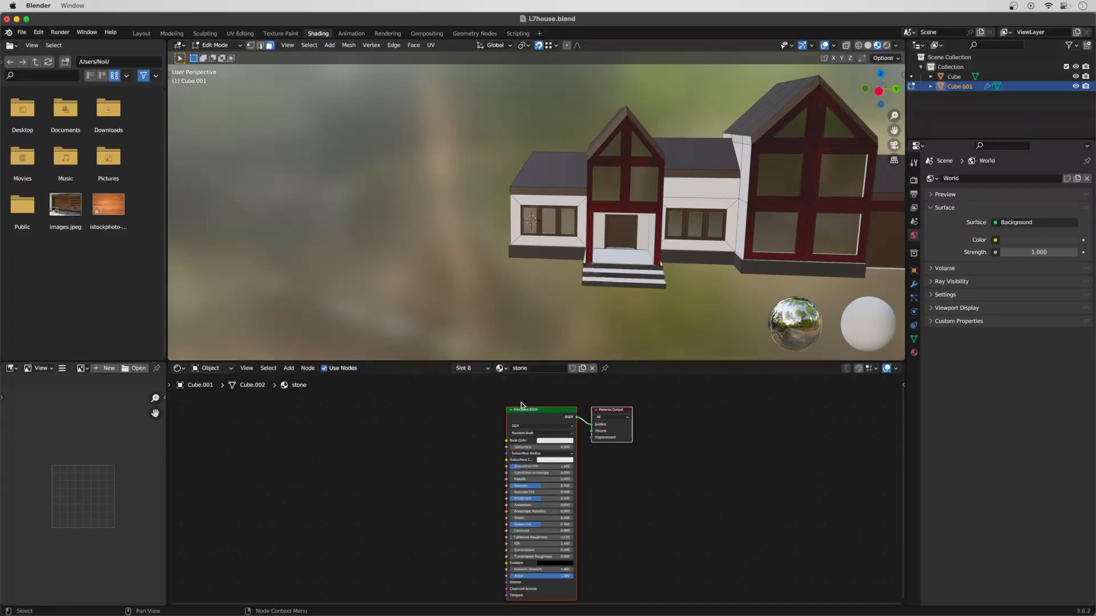
left_click(913, 354)
scroll(973, 376, "down", 3)
scroll(974, 377, "up", 3)
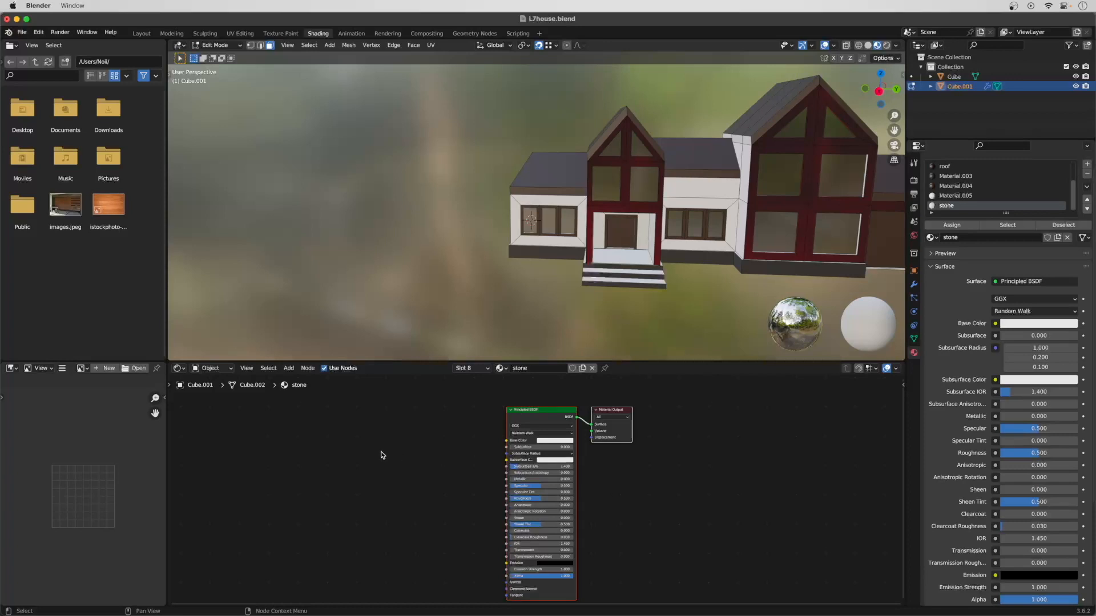
Add an Image Texture node loading black stone.png and connect its Color output to the Principled BSDF's Base Color.
left_click(289, 368)
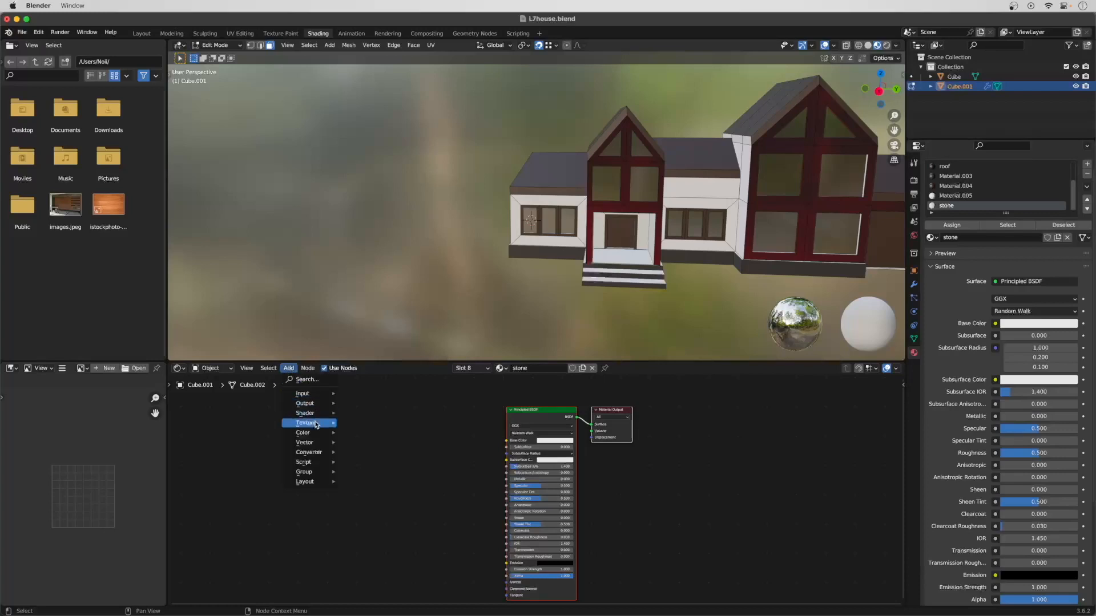
mouse_move(314, 423)
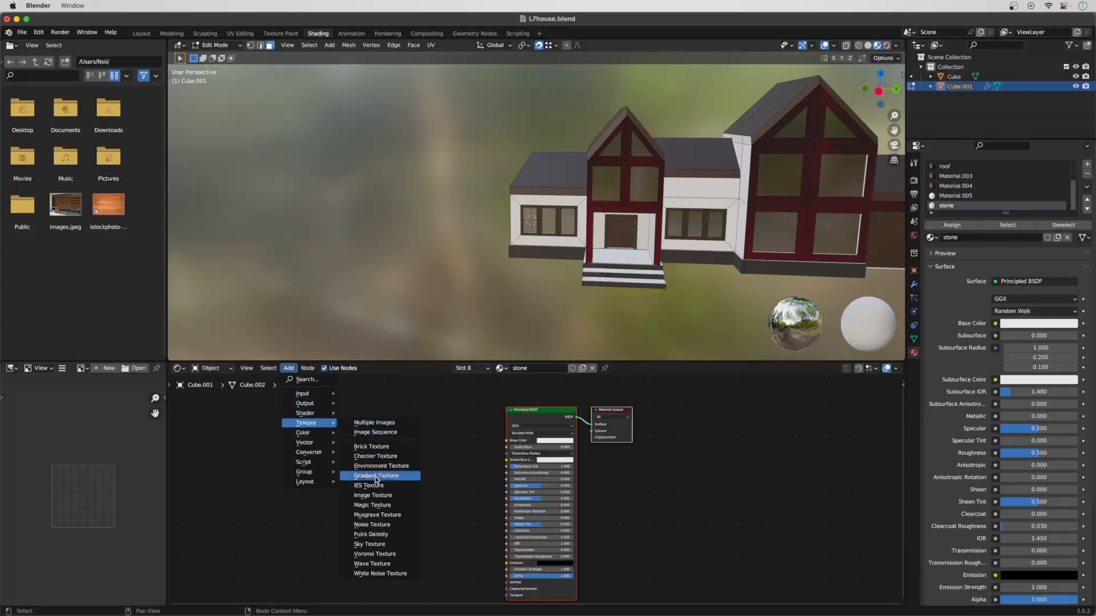
left_click(398, 496)
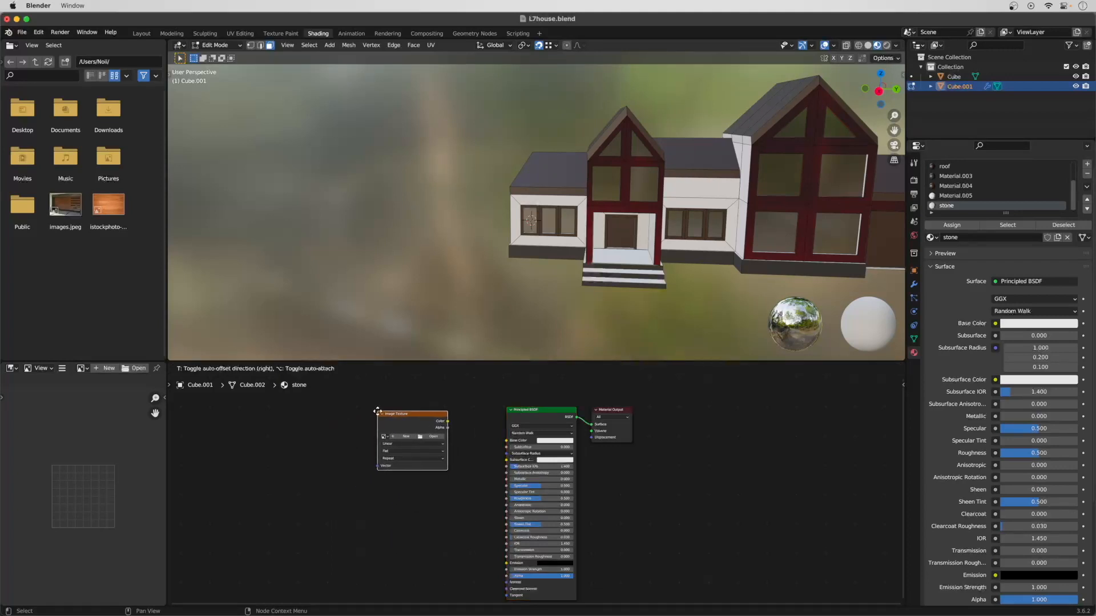
left_click(381, 426)
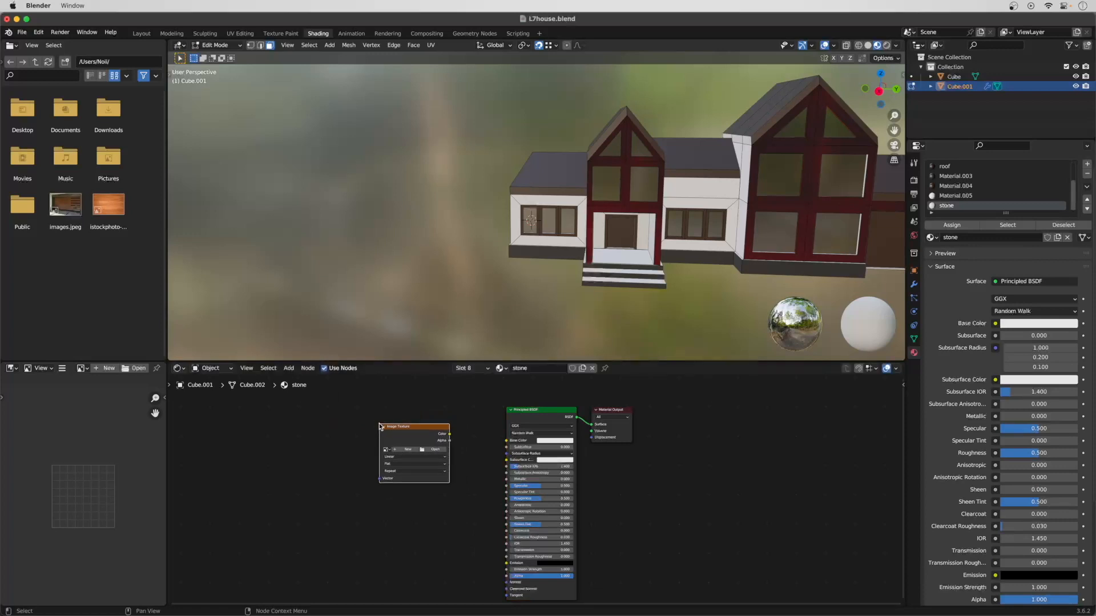
left_click(433, 451)
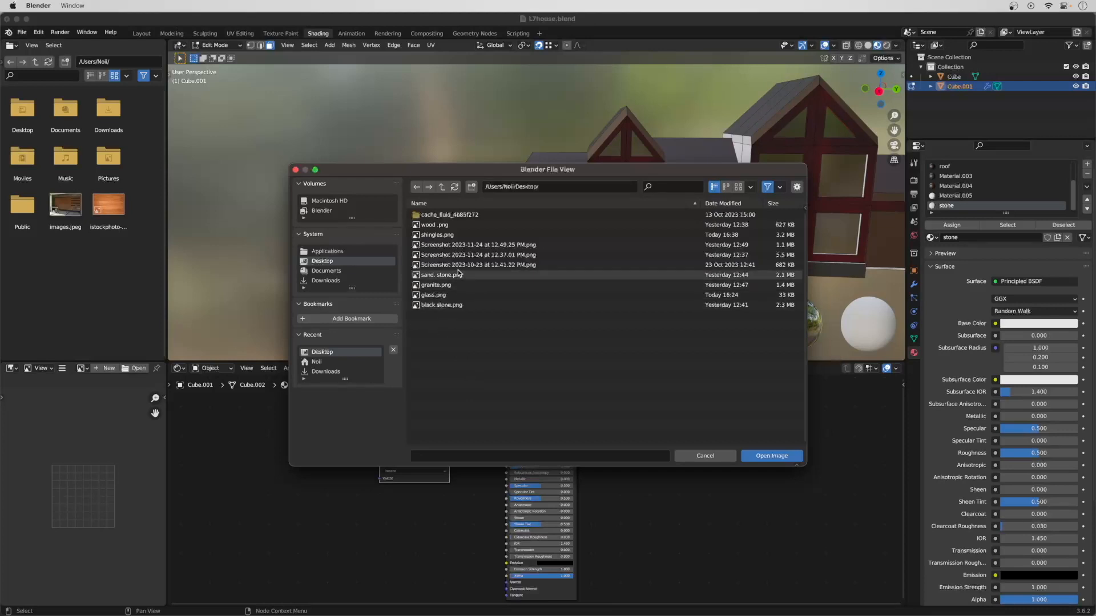
left_click(454, 307)
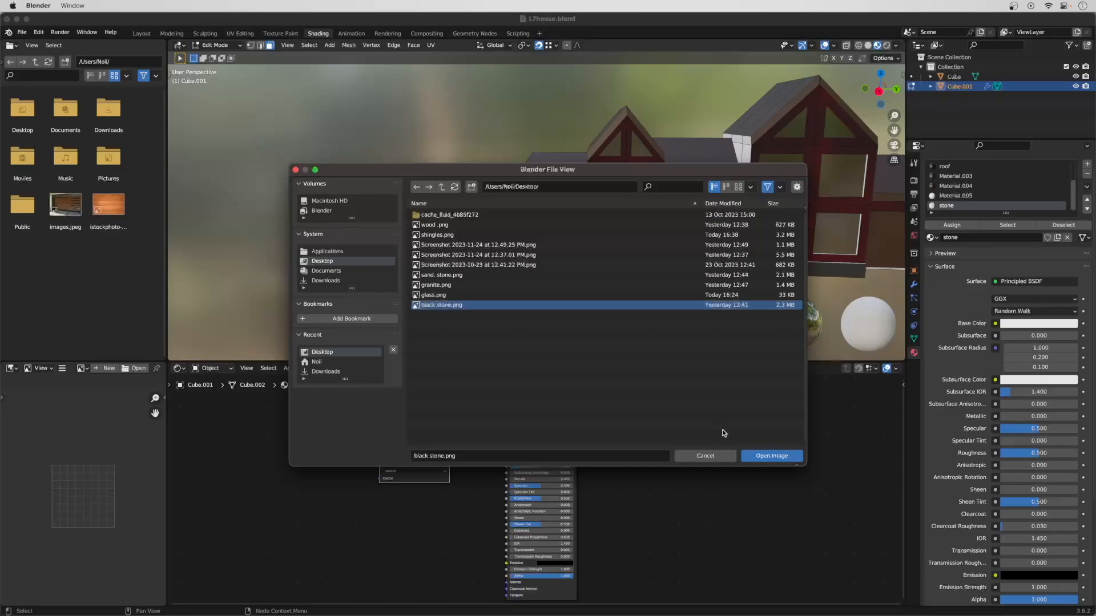
left_click(772, 457)
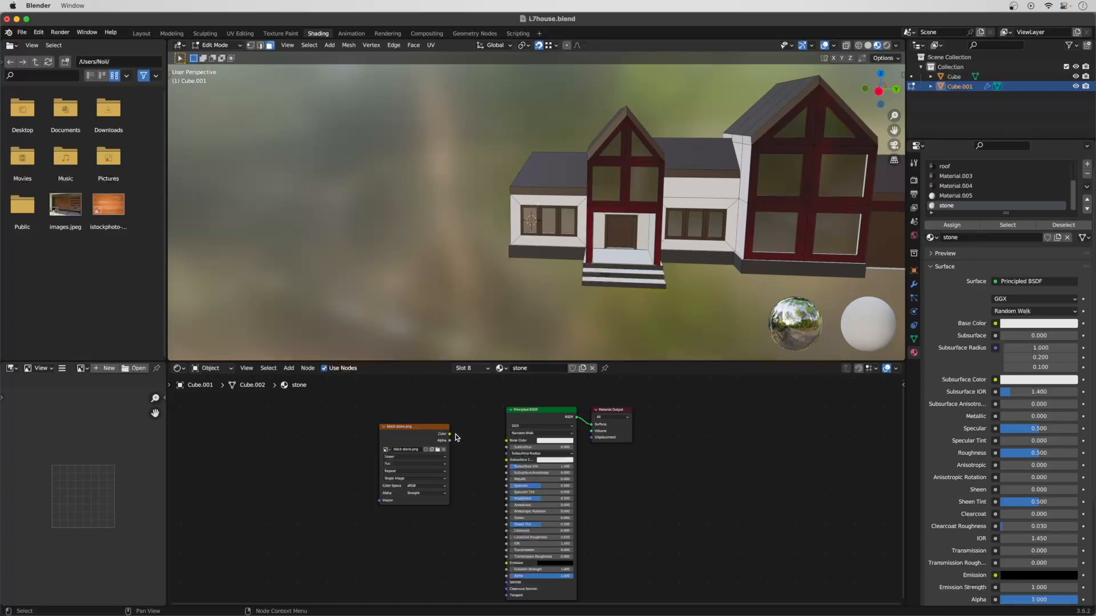
left_click_drag(449, 434, 510, 441)
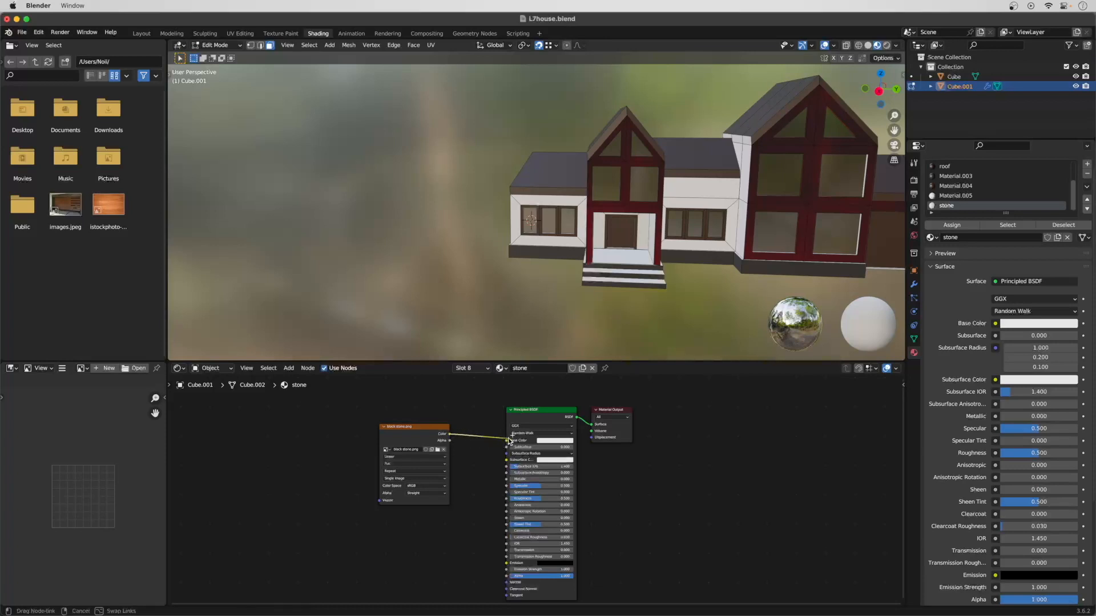
left_click_drag(509, 441, 507, 441)
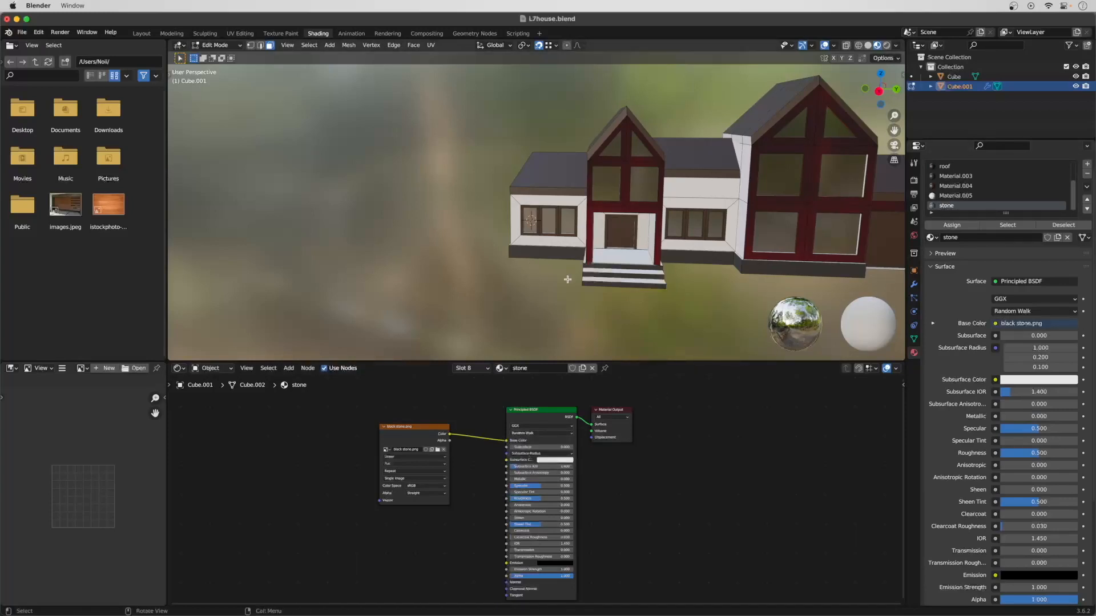
Assign the stone material to the front foundation face beneath the large red gabled section.
left_click(656, 287)
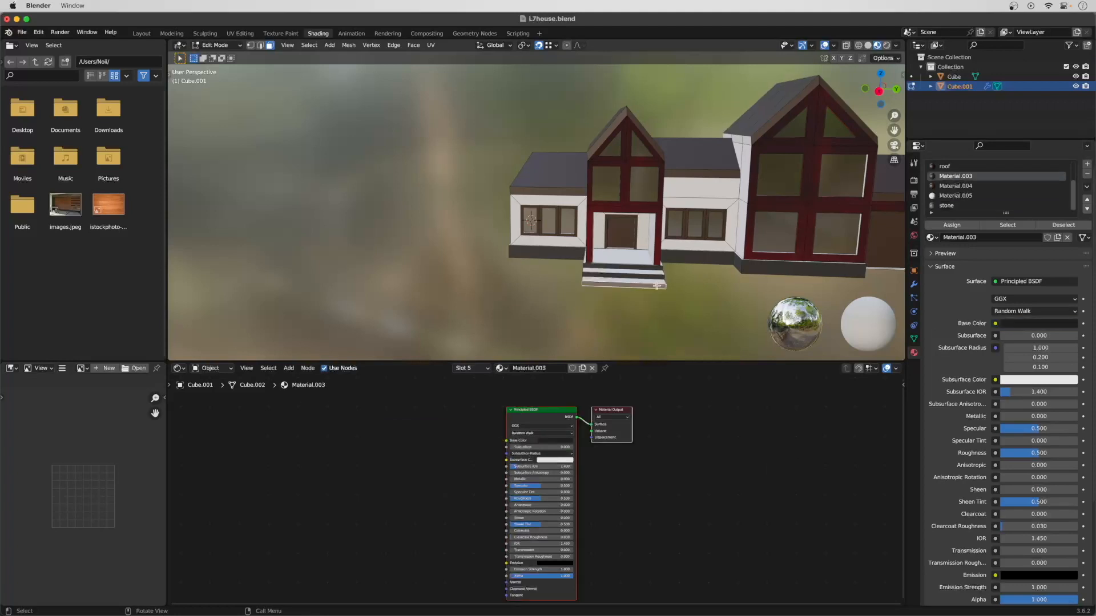
left_click(762, 266)
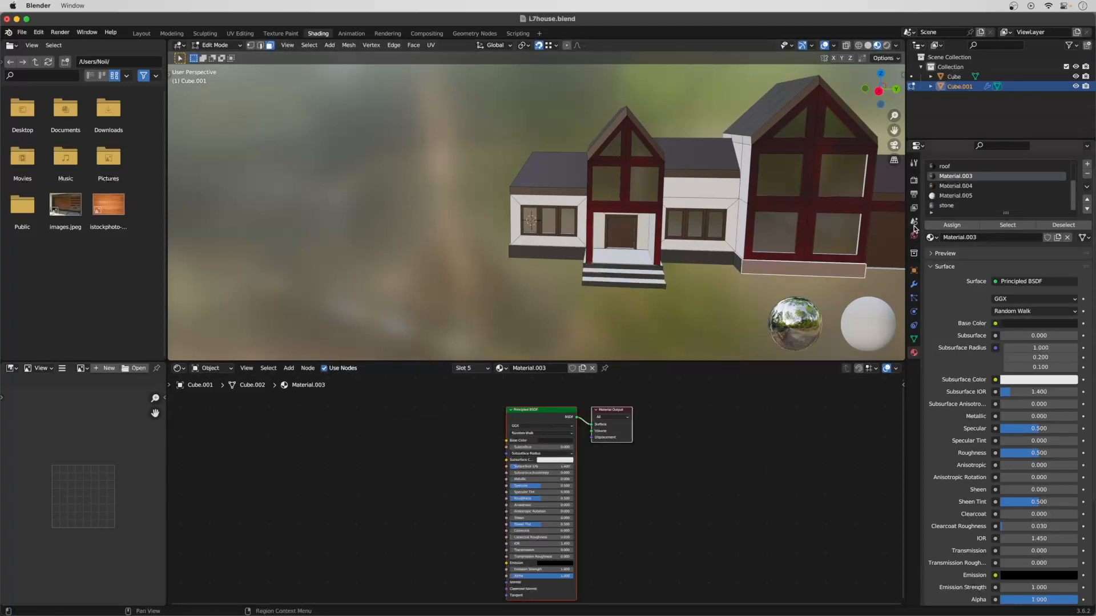
left_click(946, 206)
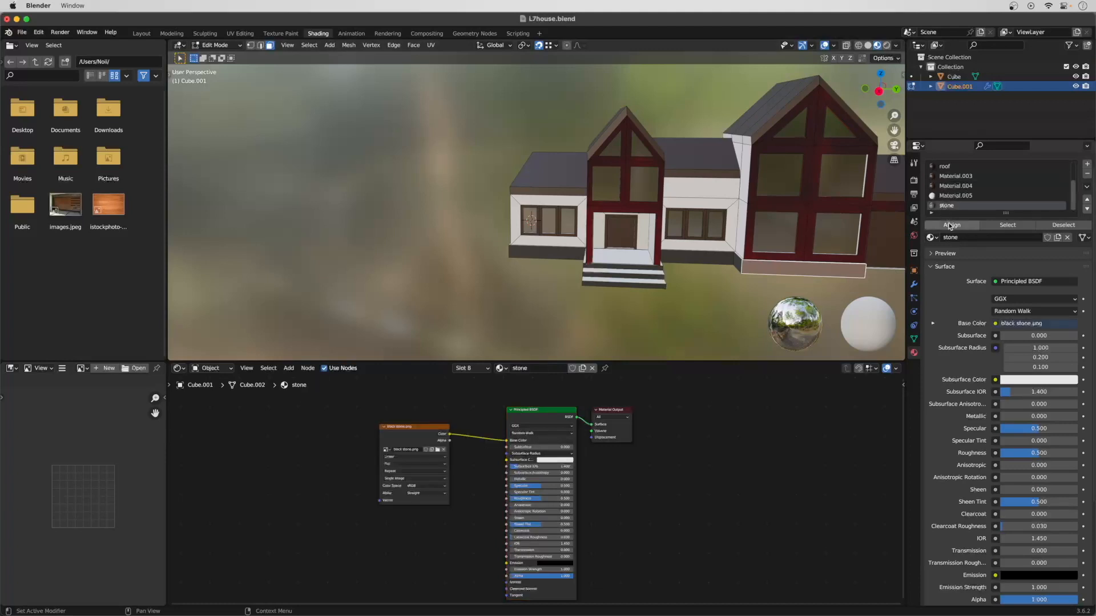
left_click(951, 226)
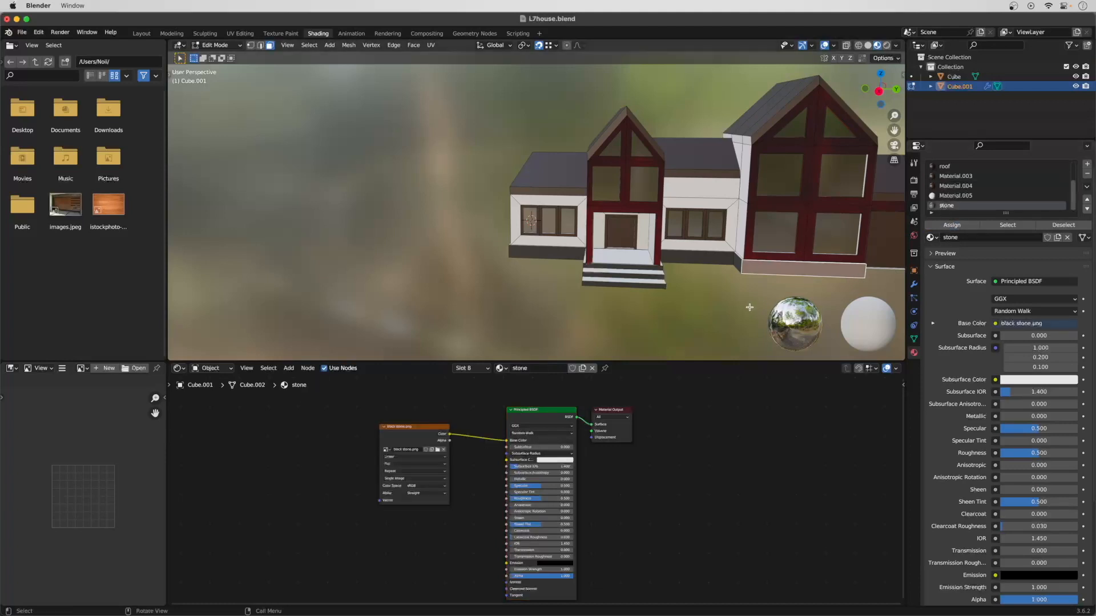
scroll(799, 281, "up", 1)
scroll(779, 288, "up", 1)
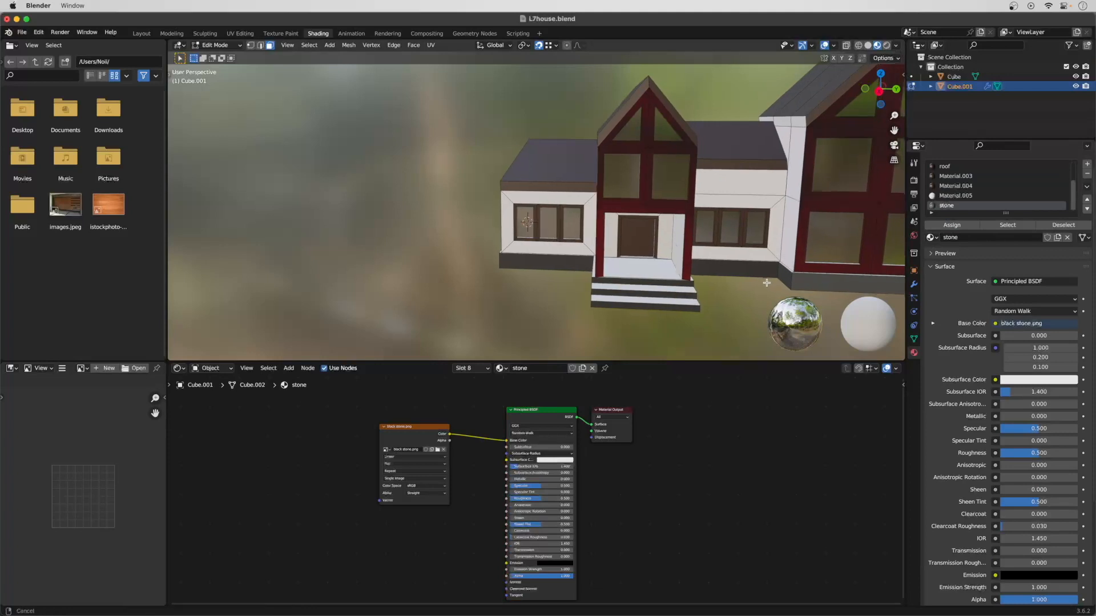
Select the front foundation face beneath the large red gabled section and switch to the UV Editing workspace.
middle_click_drag(766, 283, 665, 285, "shift")
scroll(751, 288, "up", 1)
left_click(774, 295)
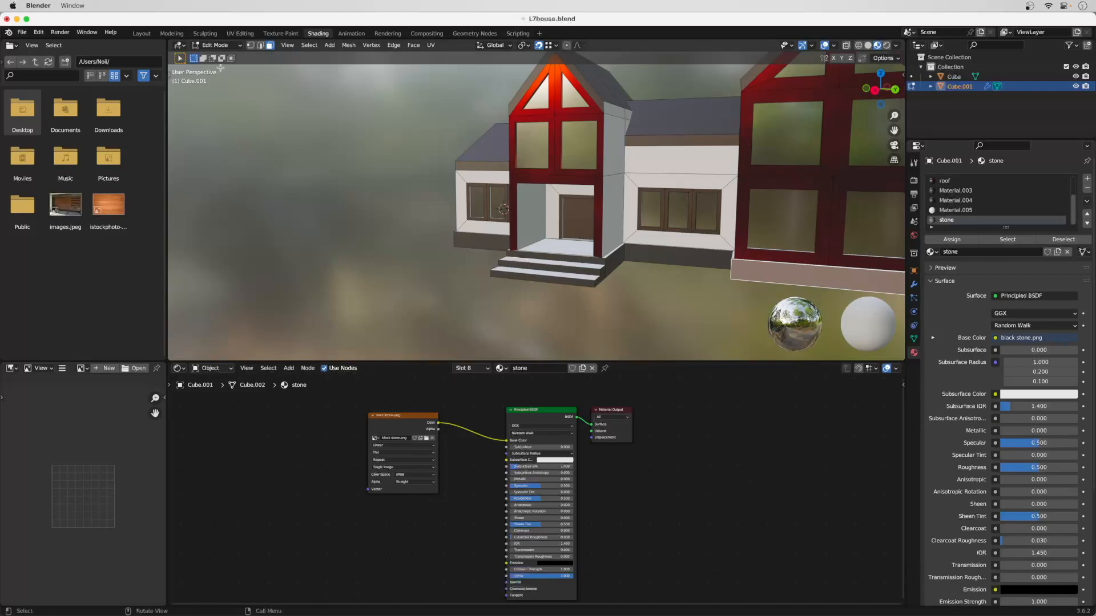
left_click(241, 34)
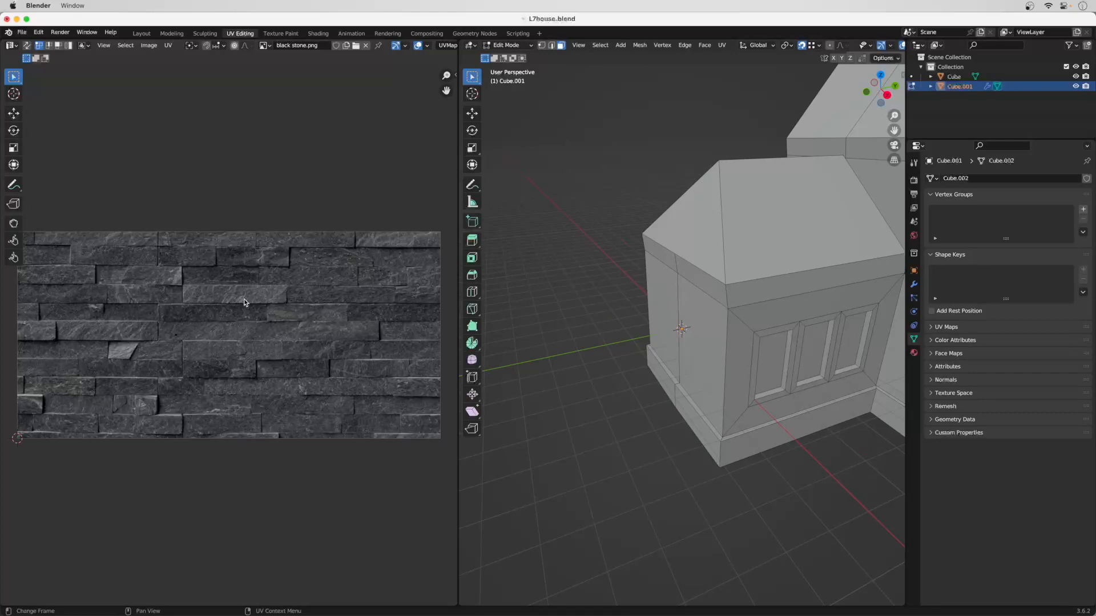
Display the 3D viewport in Material Preview shading with the large gabled section's foundation in view.
scroll(755, 413, "down", 4)
middle_click_drag(753, 413, 709, 402)
scroll(709, 402, "down", 3)
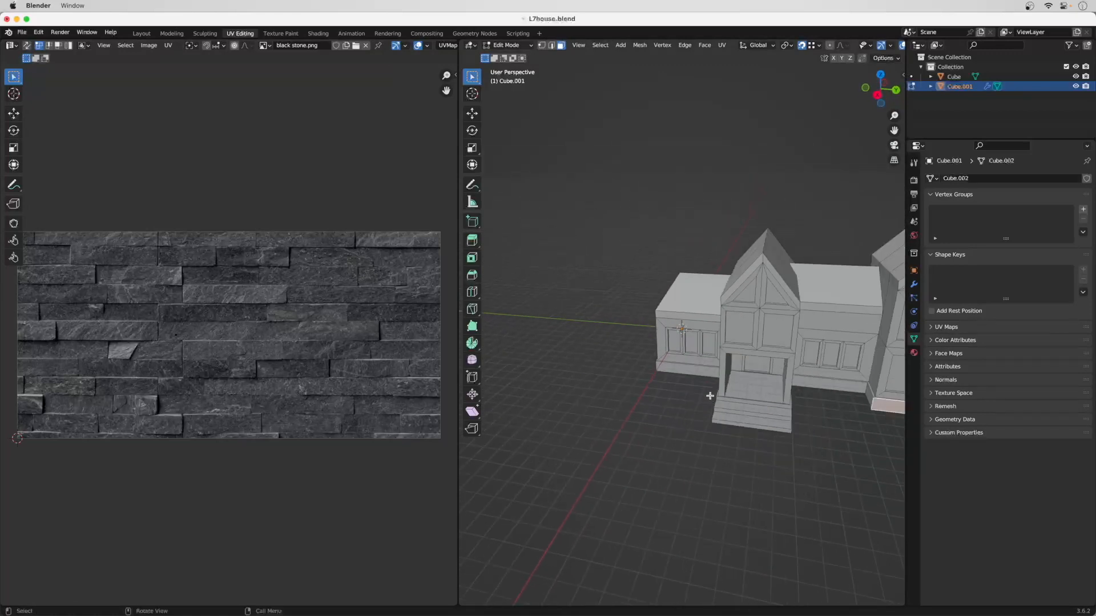
scroll(868, 51, "down", 3)
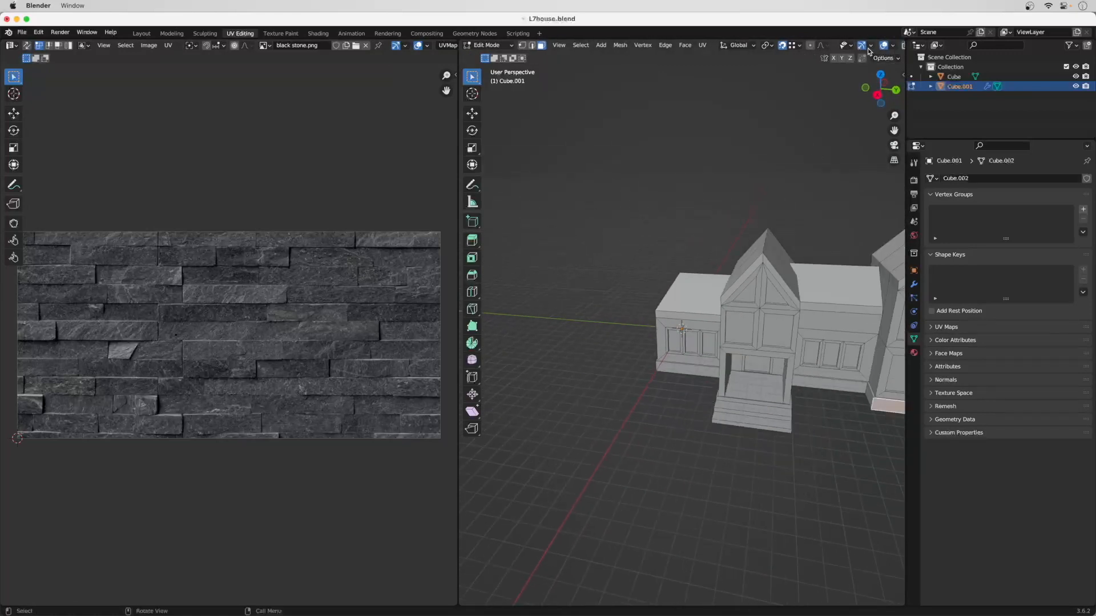
left_click(877, 45)
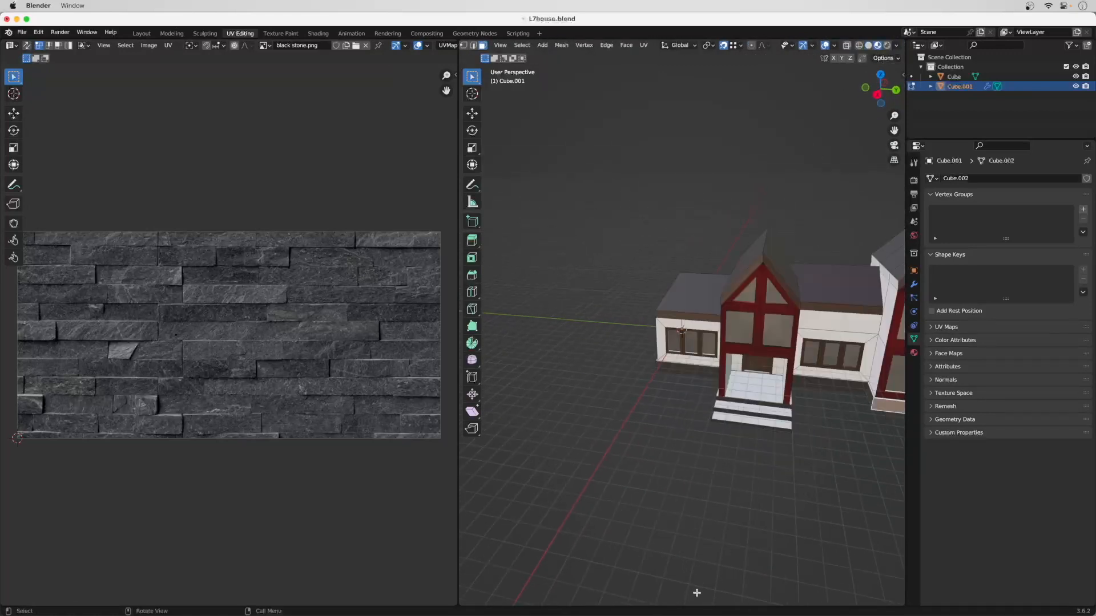
middle_click_drag(697, 592, 690, 577)
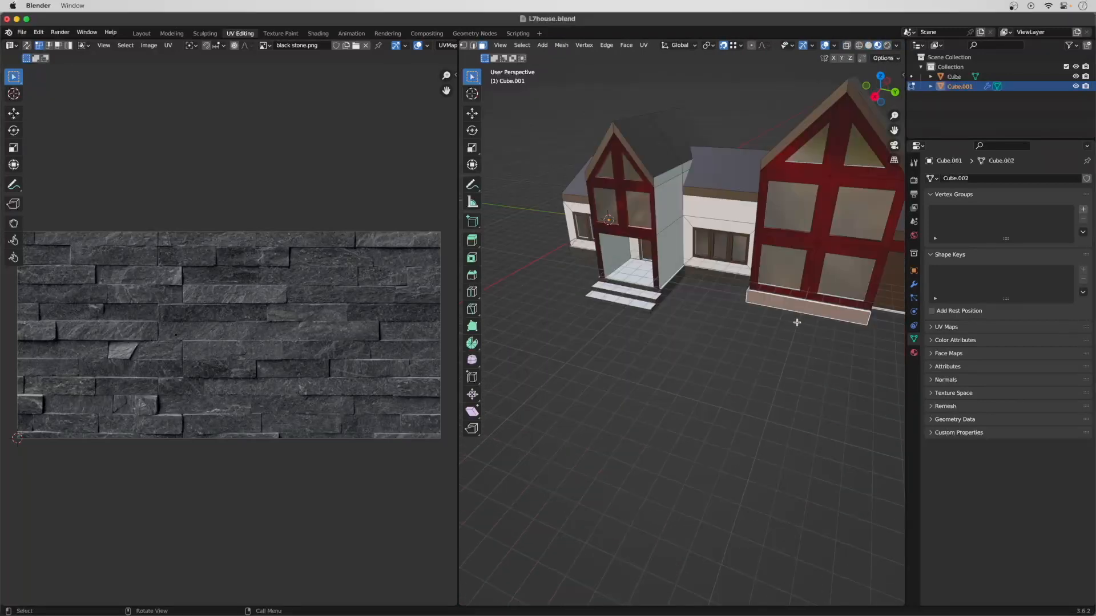
Unwrap the selected front foundation face and deselect it to inspect the stone texture.
key("u")
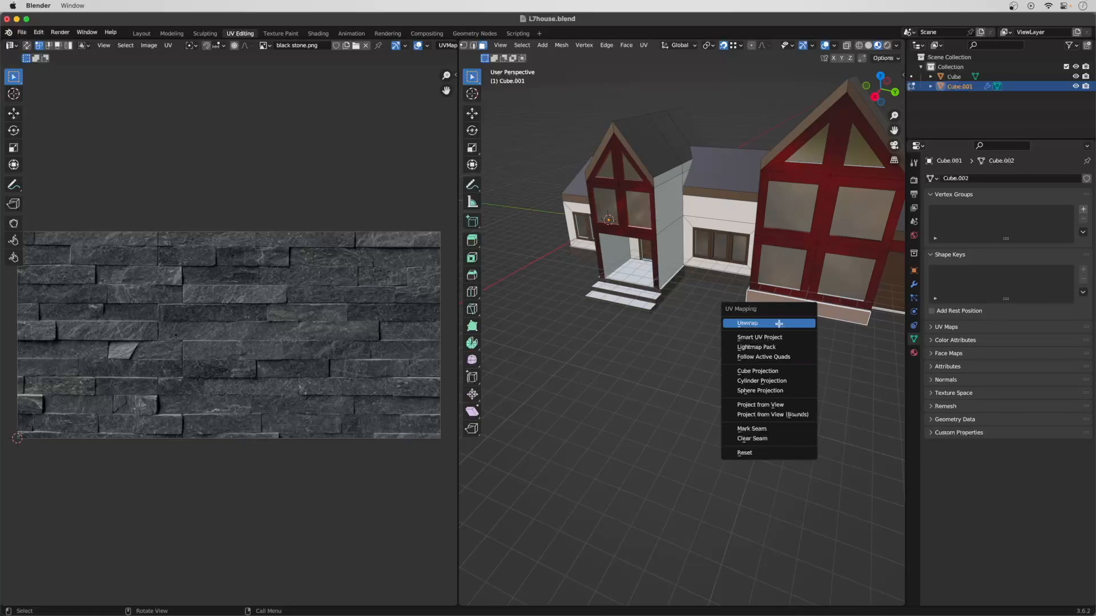
left_click(781, 325)
middle_click_drag(807, 317, 704, 395)
left_click(805, 327)
scroll(813, 332, "up", 2)
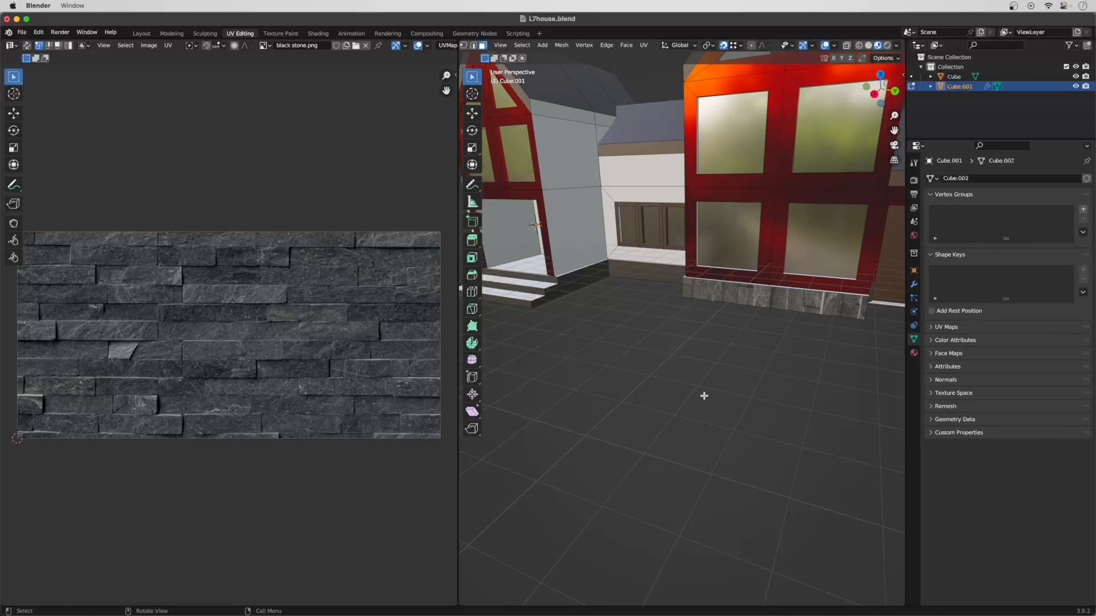
Rotate the UVs of the large gabled section's front foundation face by 90° so the stones run horizontally.
left_click(772, 294)
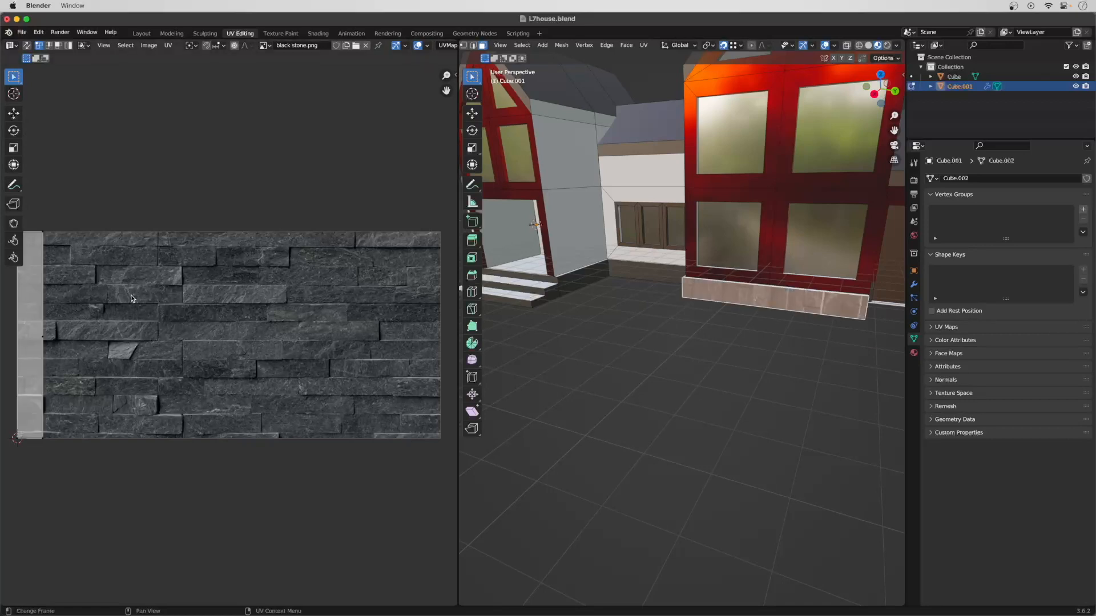
scroll(74, 251, "down", 2)
left_click_drag(71, 251, 223, 443)
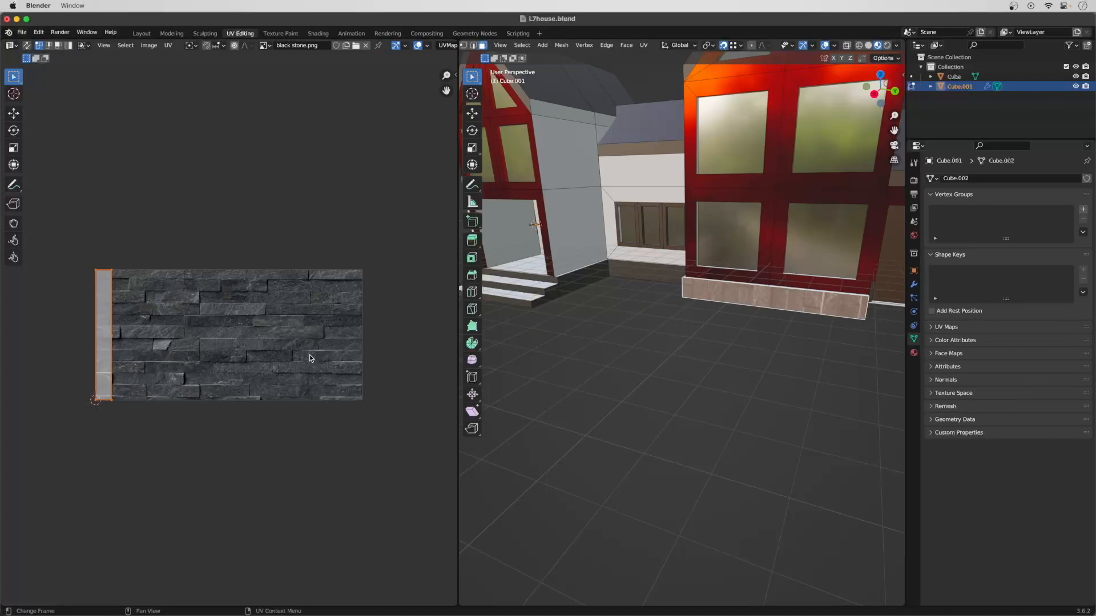
key("r")
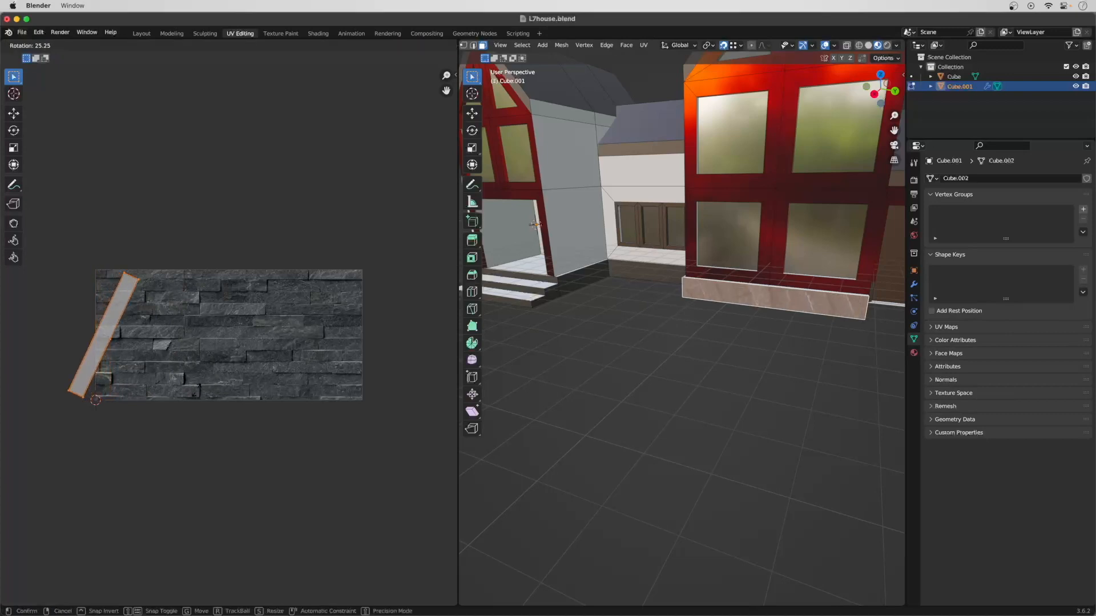
type("90")
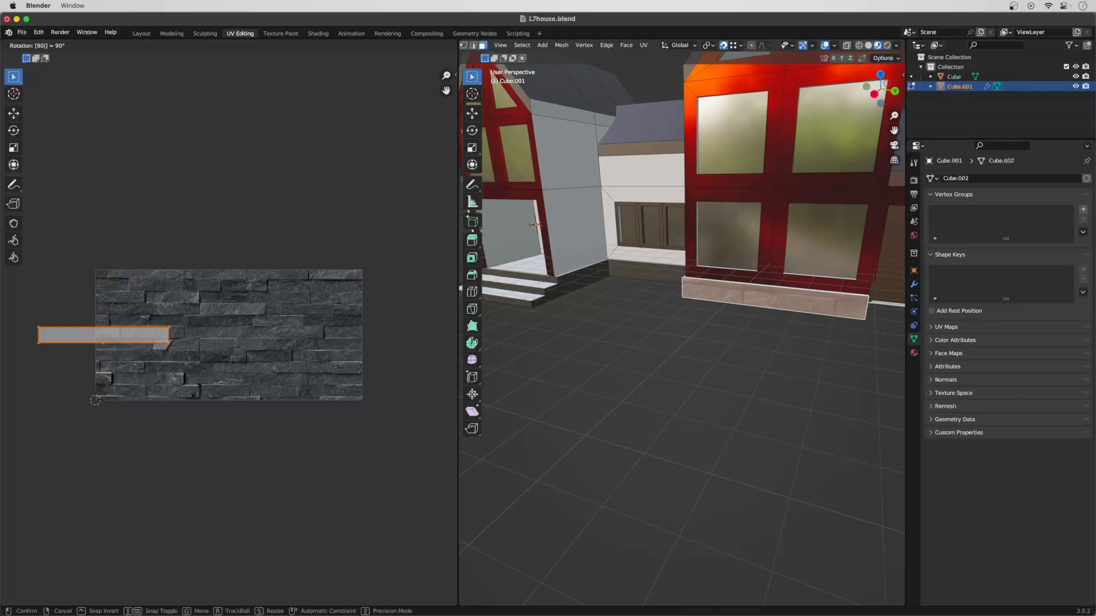
key("Return")
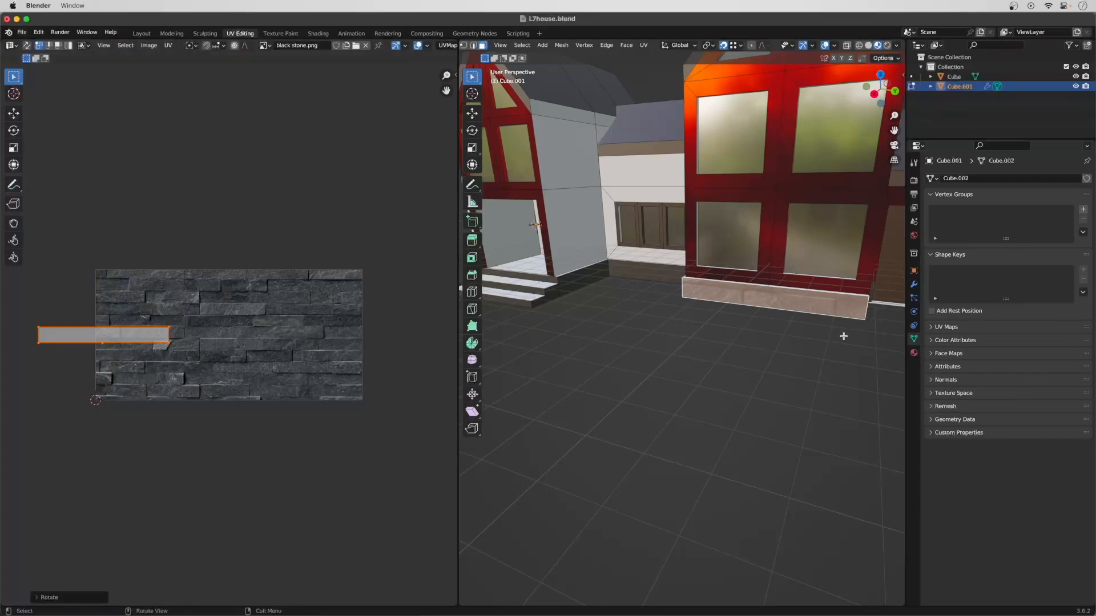
scroll(826, 329, "up", 2)
left_click(826, 329)
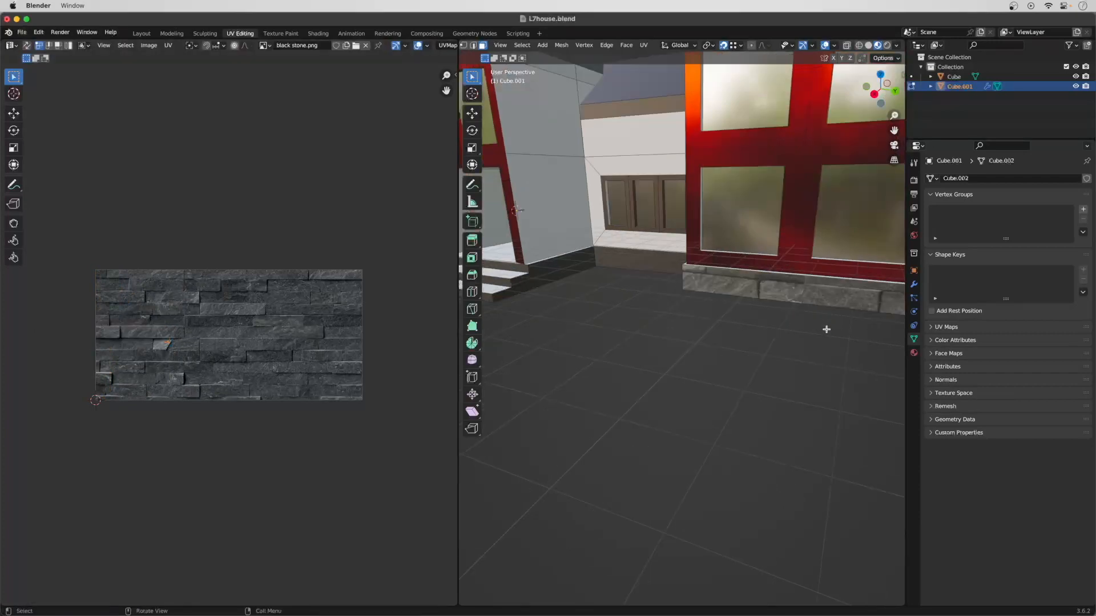
Scale up that foundation face's UV island until it extends well beyond the stone image's width.
left_click(665, 284)
key("s")
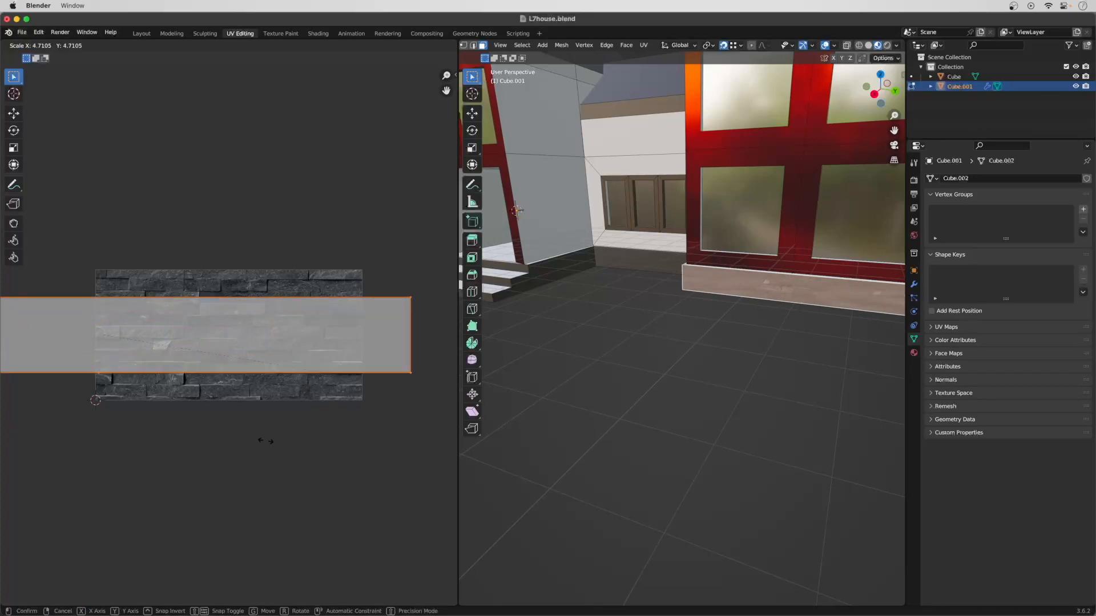
left_click(342, 454)
left_click(767, 418)
Assign the stone material to the narrow side foundation face of the large gabled section, facing the porch.
middle_click_drag(768, 418, 787, 411)
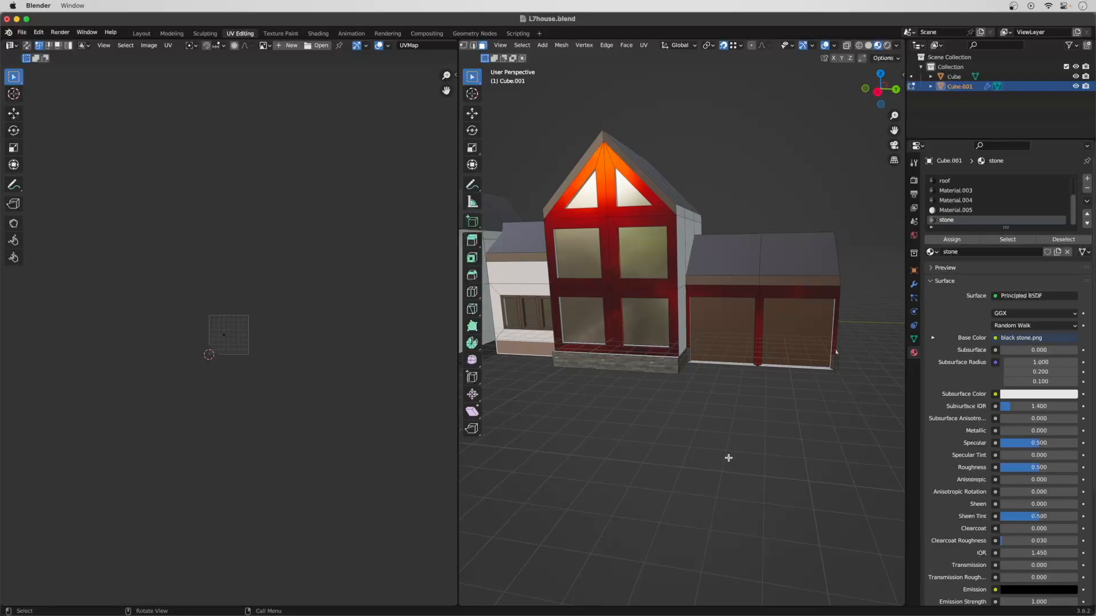
scroll(722, 460, "up", 2)
scroll(721, 455, "up", 2)
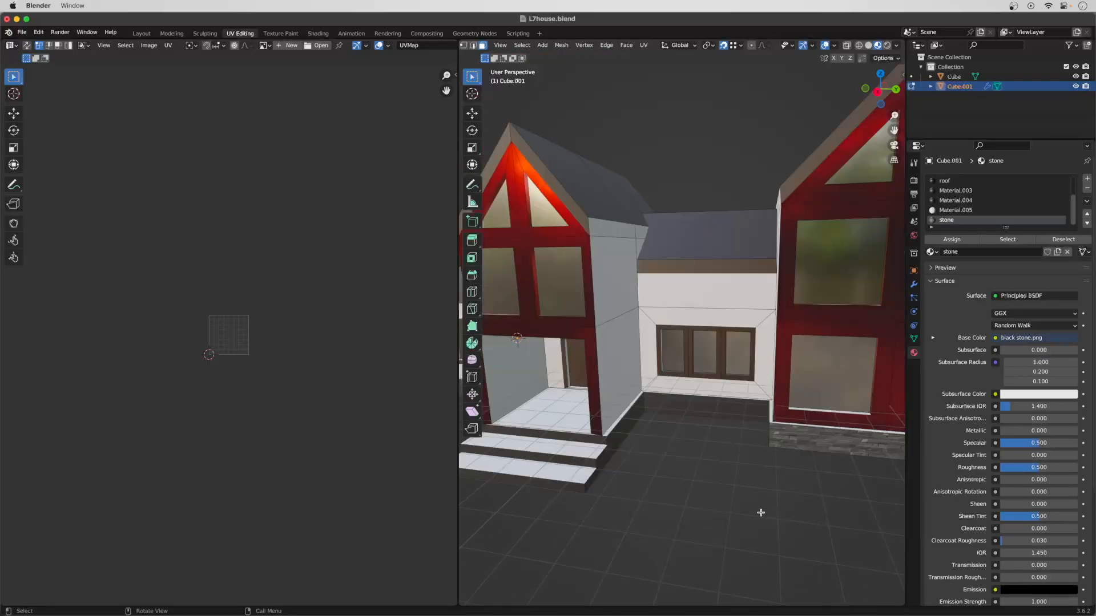
middle_click_drag(763, 400, 788, 404)
left_click(800, 412)
left_click(960, 221)
left_click(957, 244)
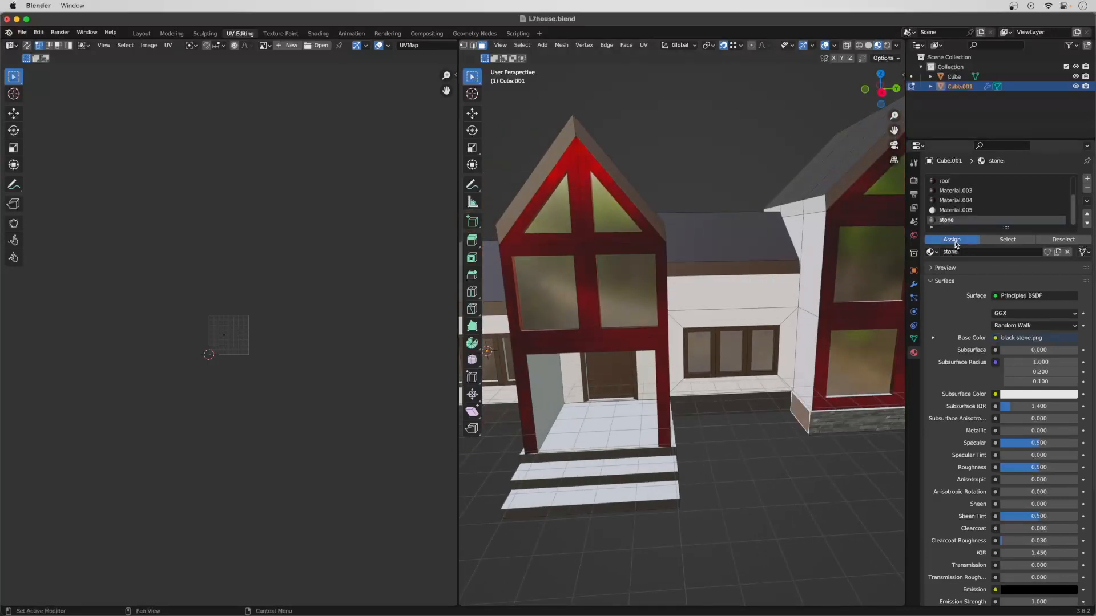
Unwrap the narrow side foundation face, rotate its UVs 90° and enlarge them moderately over the stone image.
key("u")
left_click(651, 440)
left_click_drag(48, 247, 207, 478)
type("r90")
key("Return")
key("s")
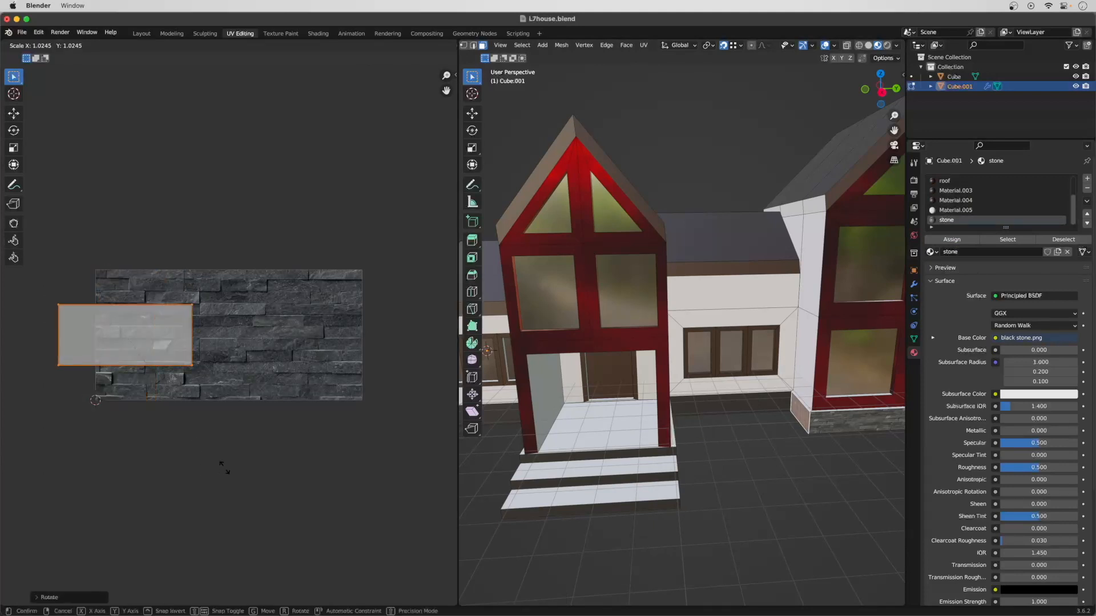
left_click(306, 490)
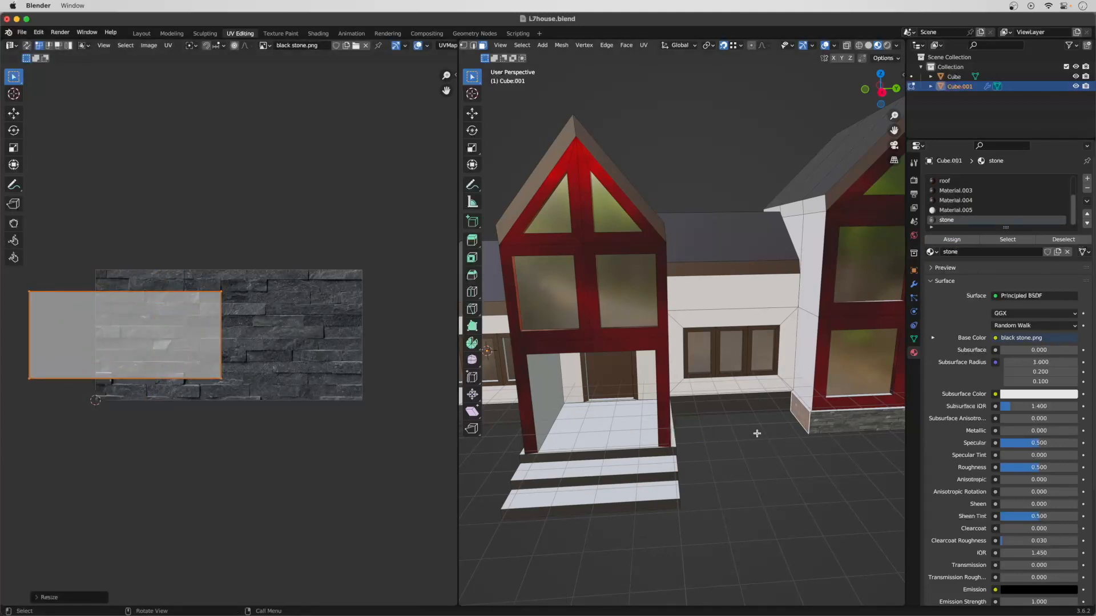
Assign the stone material to the foundation face beneath the windowed wall between the two gabled sections.
left_click(745, 410)
middle_click_drag(816, 464, 808, 466)
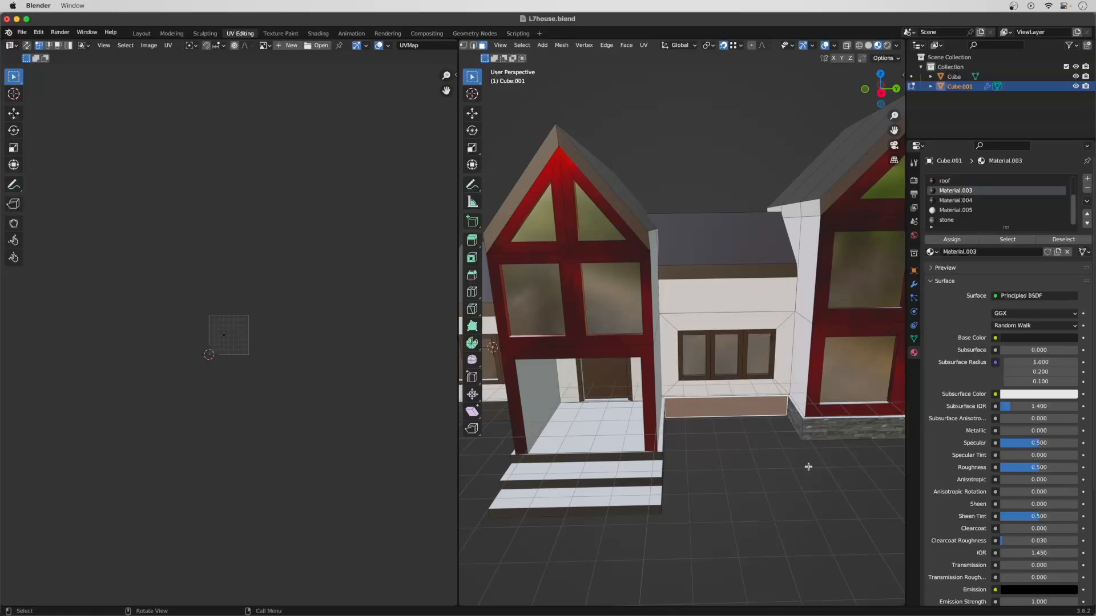
left_click(946, 220)
left_click(952, 239)
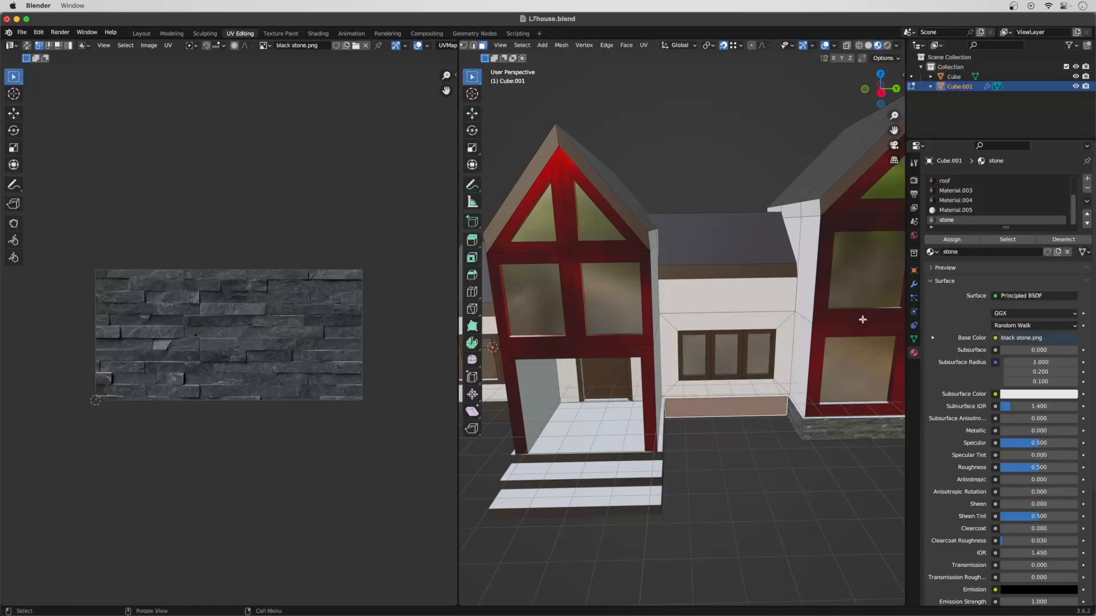
Unwrap the foundation face of the middle windowed wall, rotate its UVs 90° and scale them up.
key("u")
left_click(716, 429)
left_click_drag(45, 254, 233, 471)
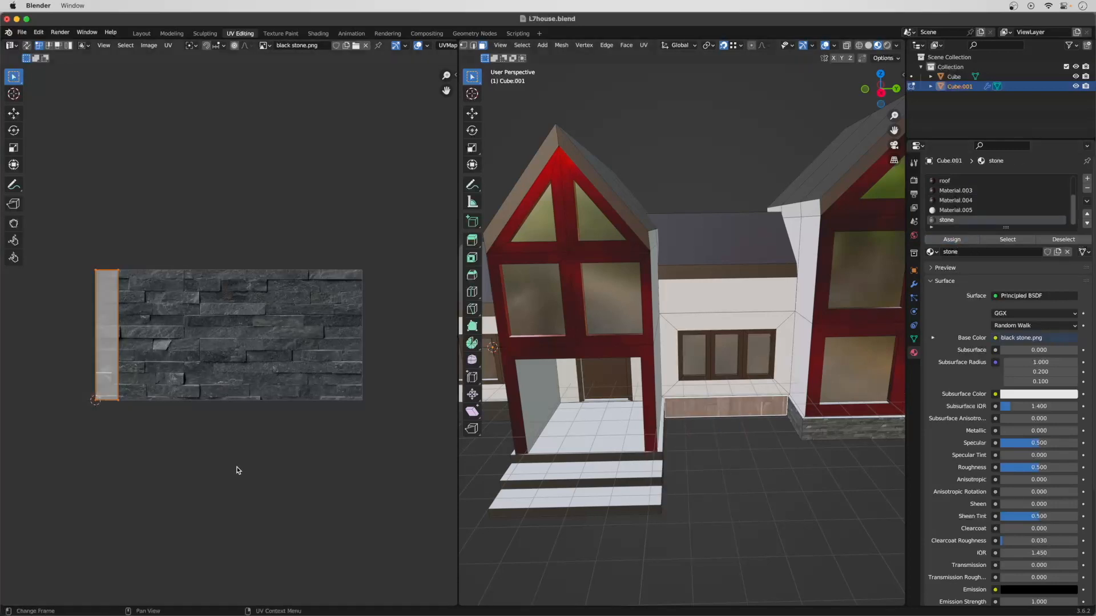
type("r90")
key("Return")
key("s")
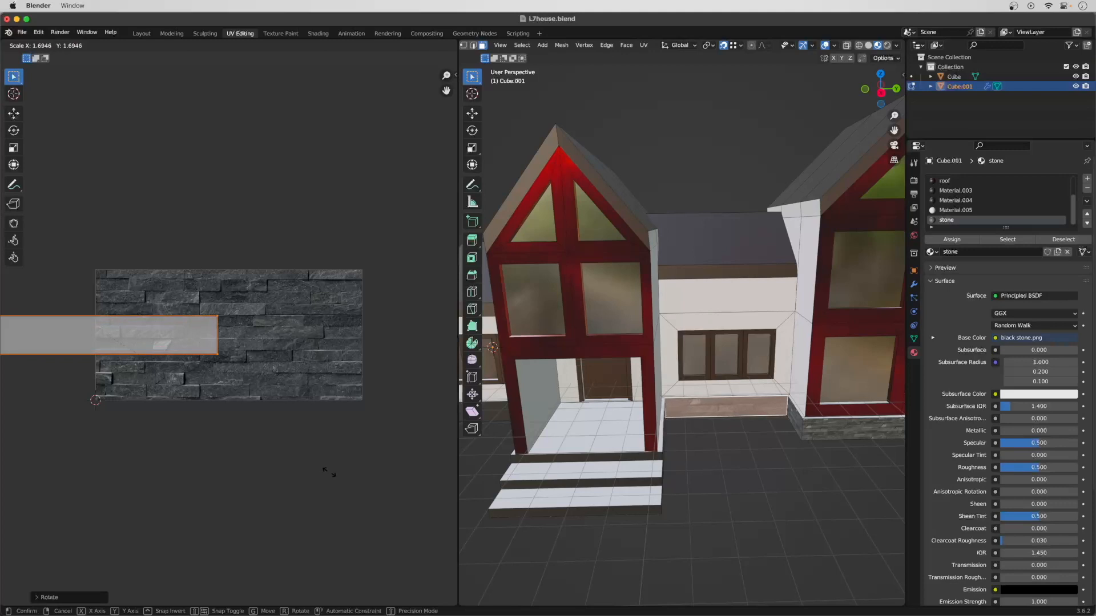
left_click(405, 487)
Assign the stone material to the porch's foundation and step side faces that face the large gabled section.
middle_click_drag(713, 482, 657, 478)
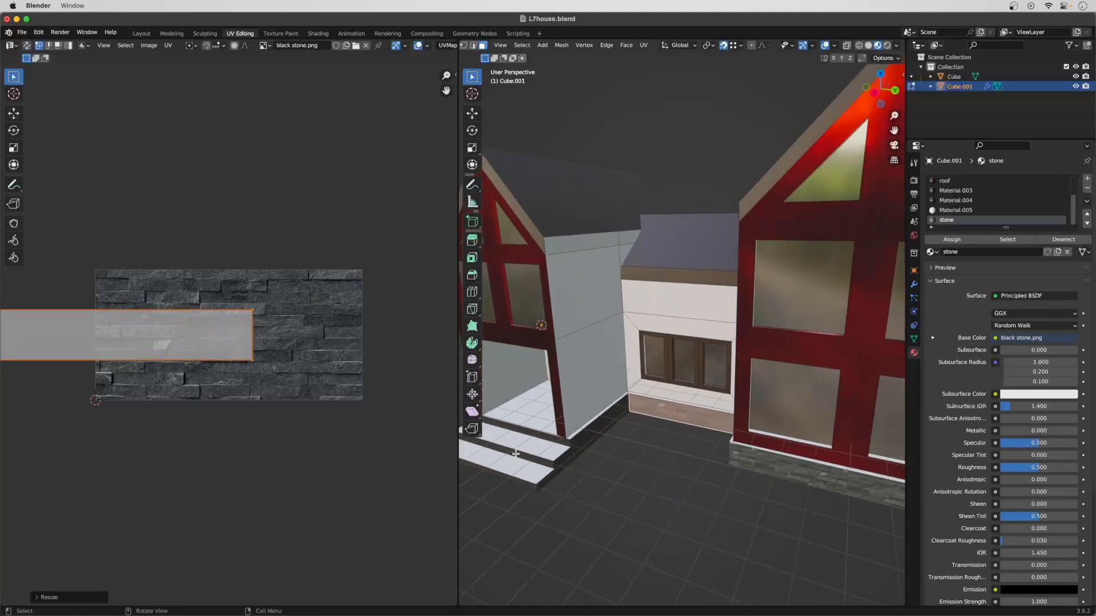
left_click(554, 474)
left_click(588, 443, "shift")
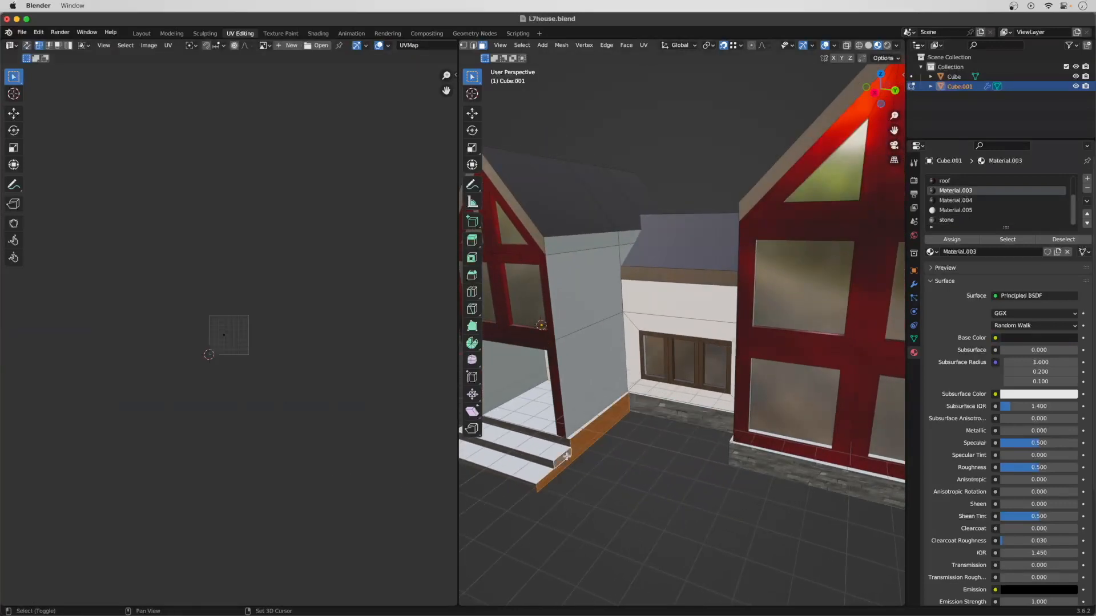
left_click(946, 220)
left_click(948, 240)
Unwrap the porch foundation and step side faces, rotate their UVs 90° and scale them to about 2.34 times.
key("u")
left_click(607, 425)
key("b")
left_click_drag(83, 253, 223, 457)
type("r")
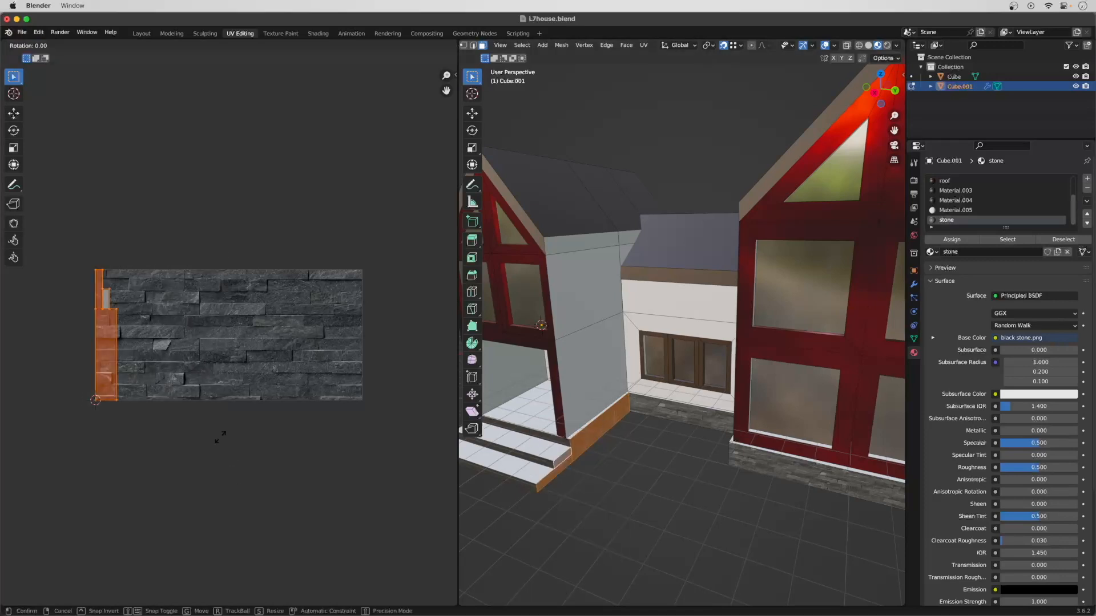
type("90")
key("Return")
key("s")
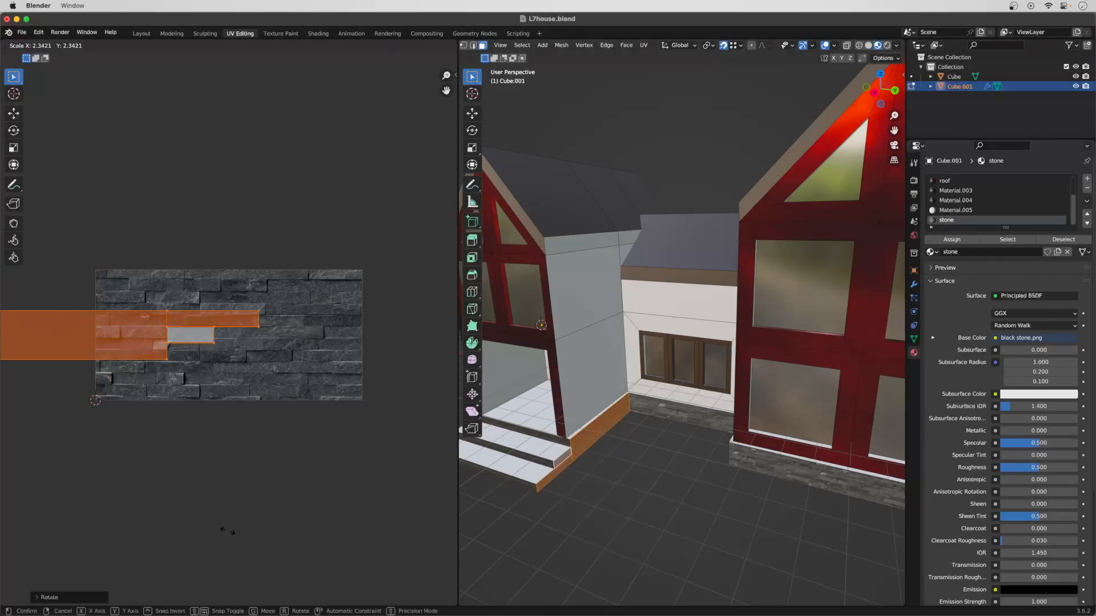
left_click(231, 531)
Select the three front riser faces of the porch steps and unwrap them.
left_click(659, 528)
middle_click_drag(660, 528, 619, 464)
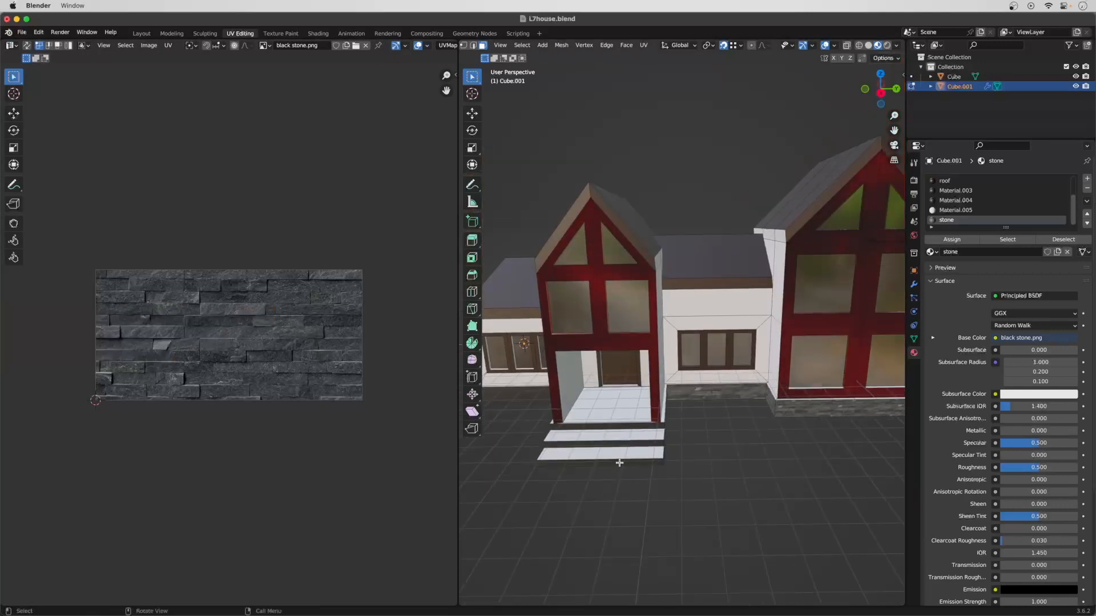
left_click(619, 463)
left_click(619, 444, "shift")
left_click(619, 426, "shift")
key("u")
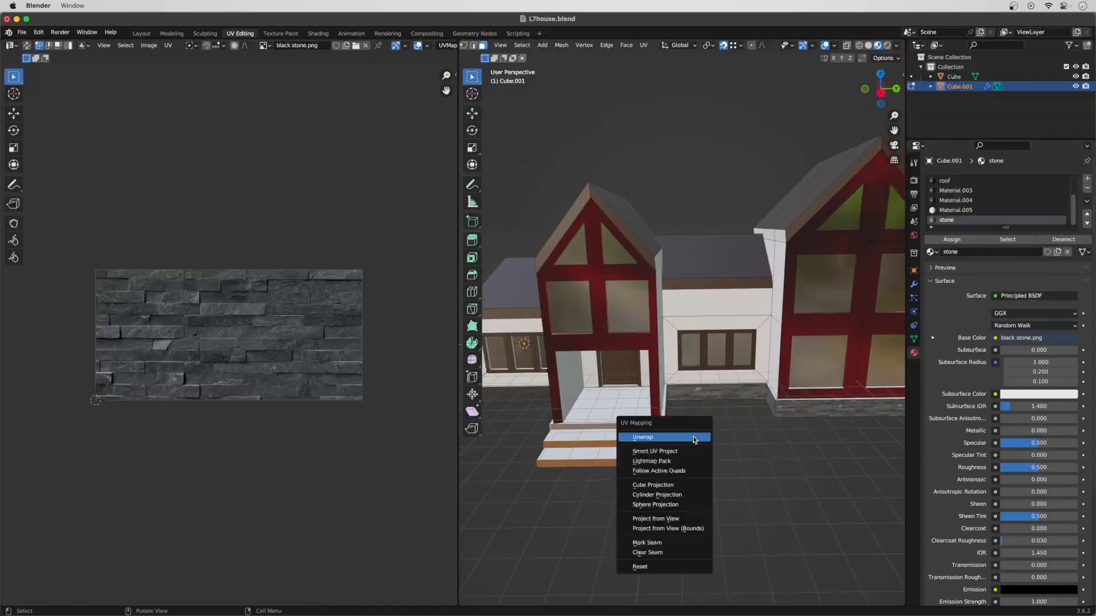
left_click(693, 437)
Rotate the step risers' UVs by 90° and enlarge them over the stone image.
left_click_drag(61, 257, 336, 458)
type("r90")
left_click(333, 462)
key("s")
left_click(416, 547)
Assign the stone material to the foundation and step side faces on the porch's opposite side, next to the small wing.
middle_click_drag(864, 508, 505, 494)
left_click(693, 419)
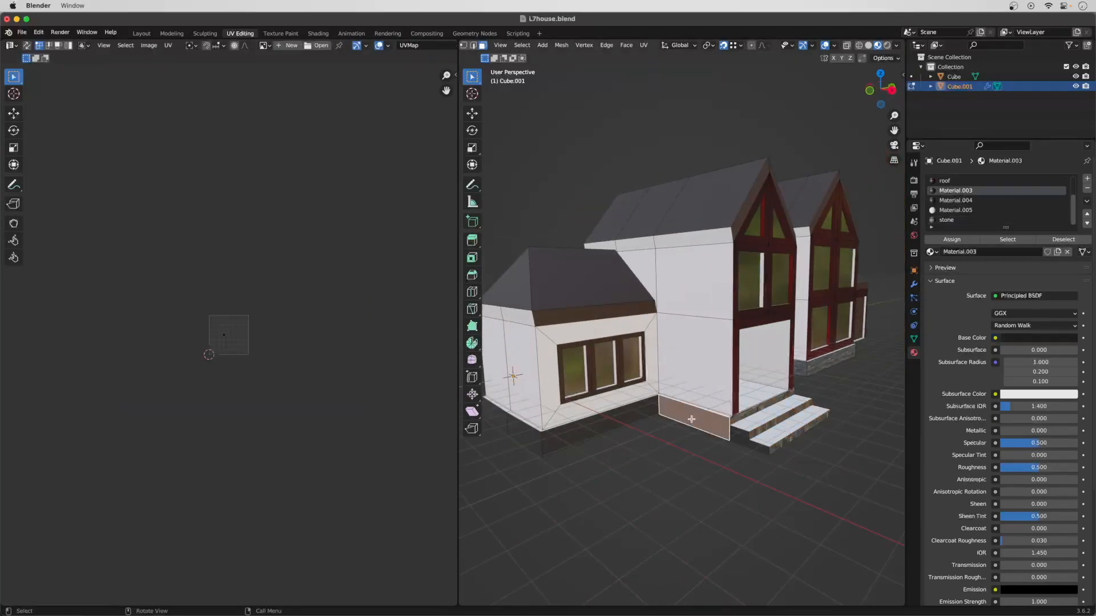
left_click(739, 436, "shift")
left_click(946, 220)
left_click(952, 239)
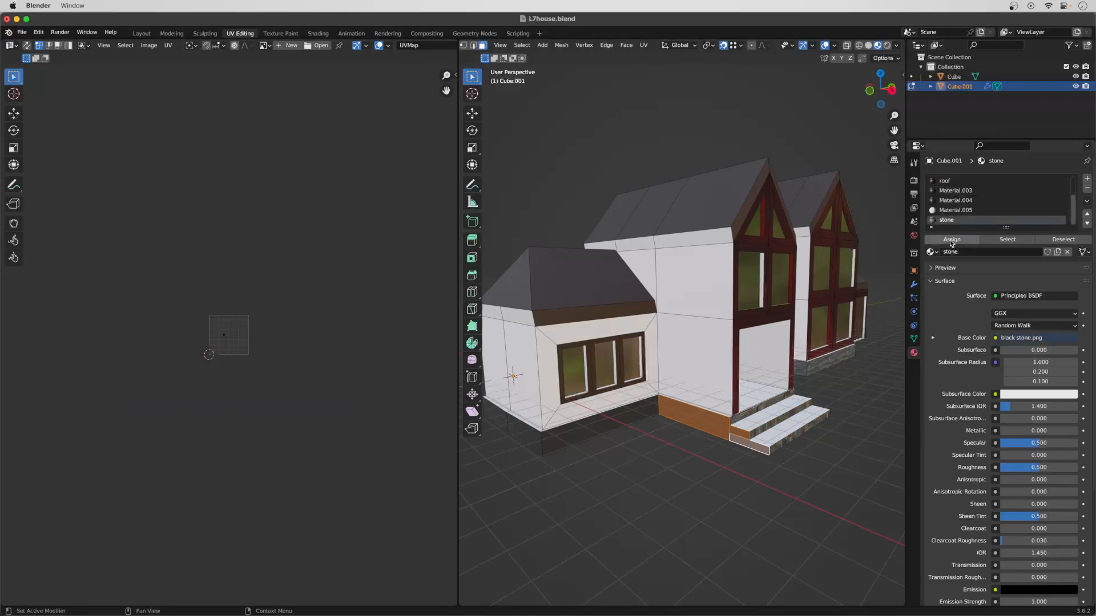
Rotate the unwrapped UVs of these porch foundation and step side faces by 90° and scale them up.
left_click_drag(62, 254, 272, 511)
type("r90")
key("Return")
key("s")
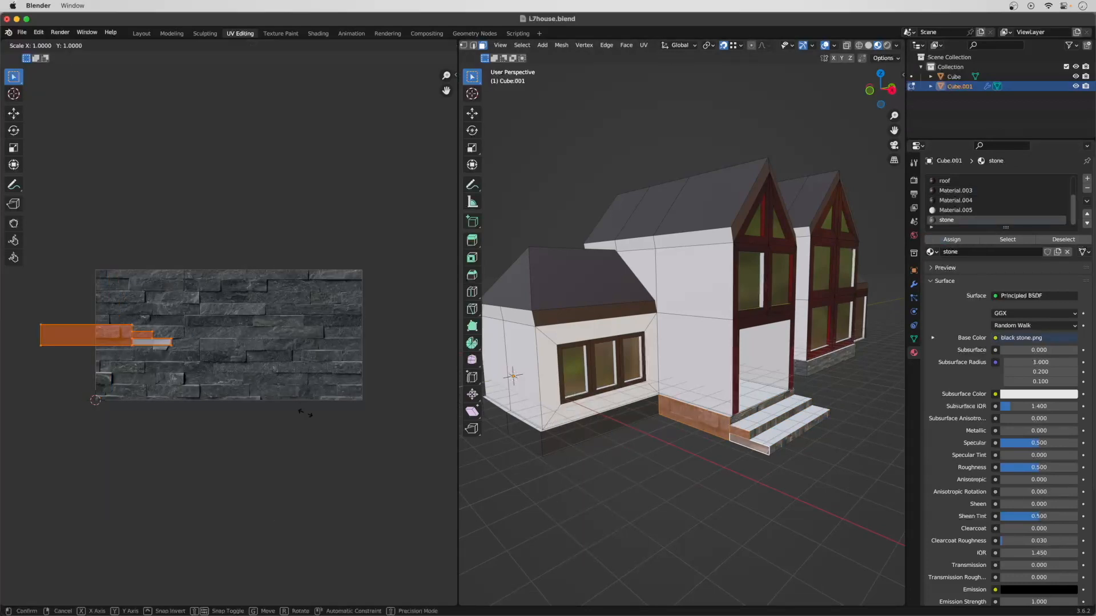
left_click(359, 431)
Unwrap the small wing's front foundation face, rotate its UVs by 90° and scale them up over the stone image.
left_click(591, 432)
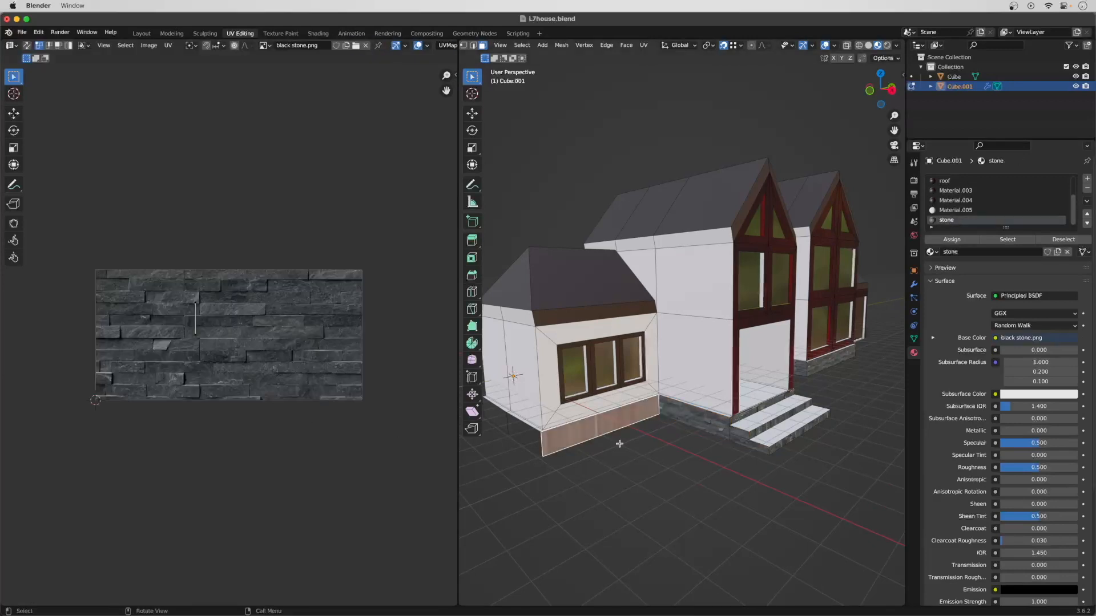
key("u")
left_click(624, 445)
left_click_drag(48, 257, 274, 520)
type("r90")
key("Return")
key("s")
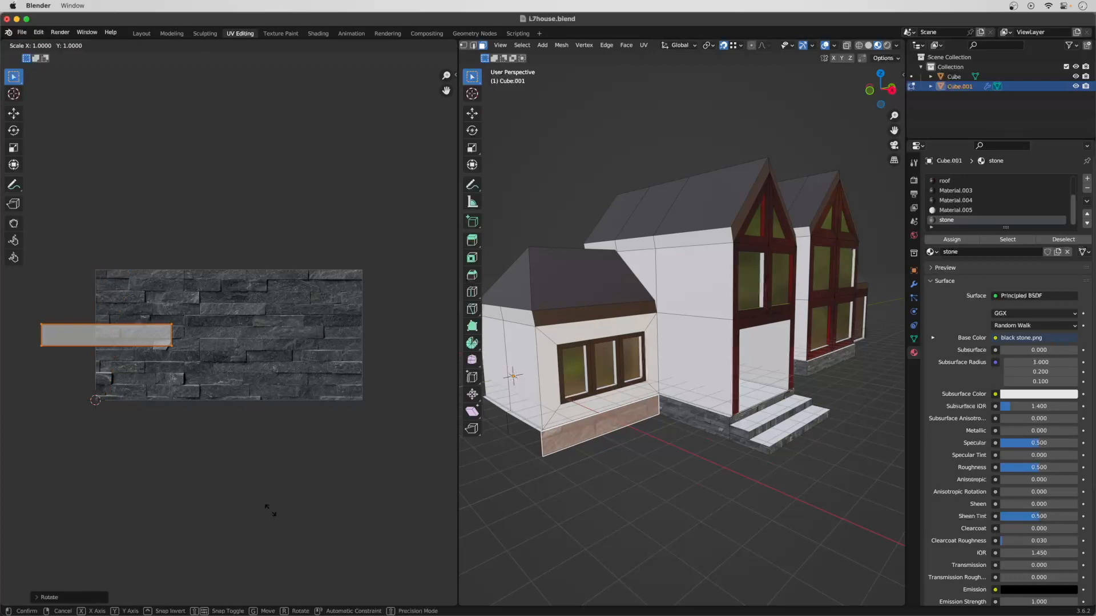
Assign the stone material to the two foundation faces on the small wing's end wall and unwrap them.
middle_click_drag(590, 487, 620, 492)
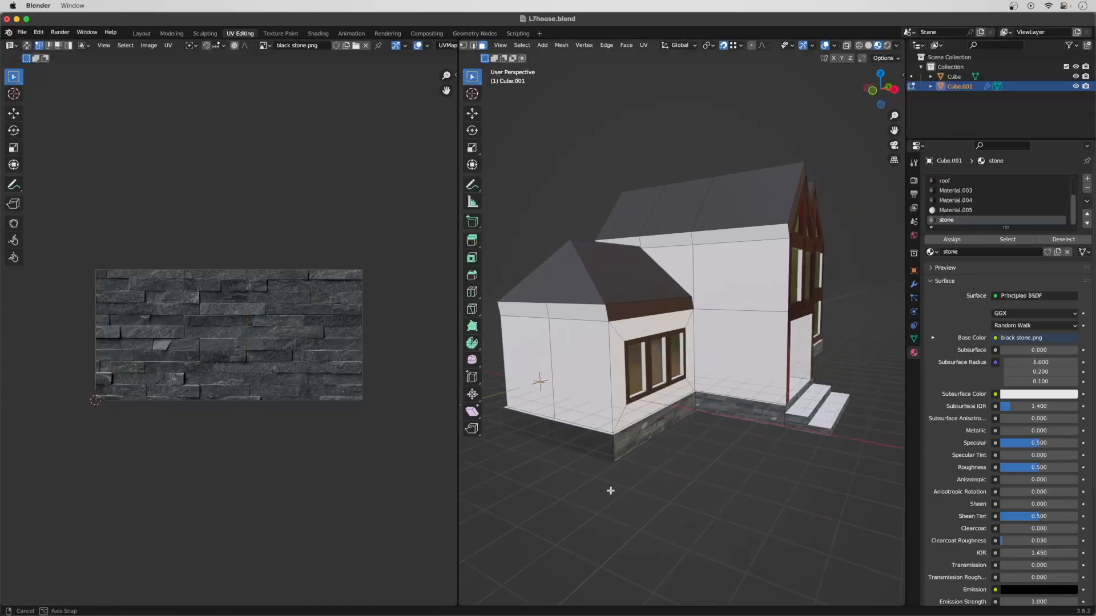
left_click(656, 451)
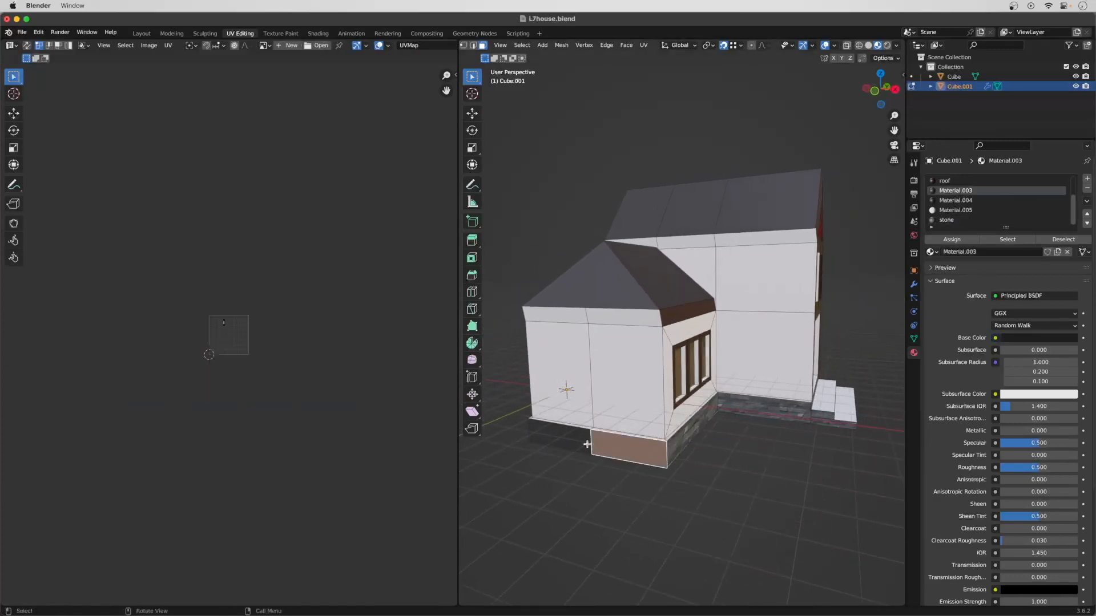
left_click(586, 426, "shift")
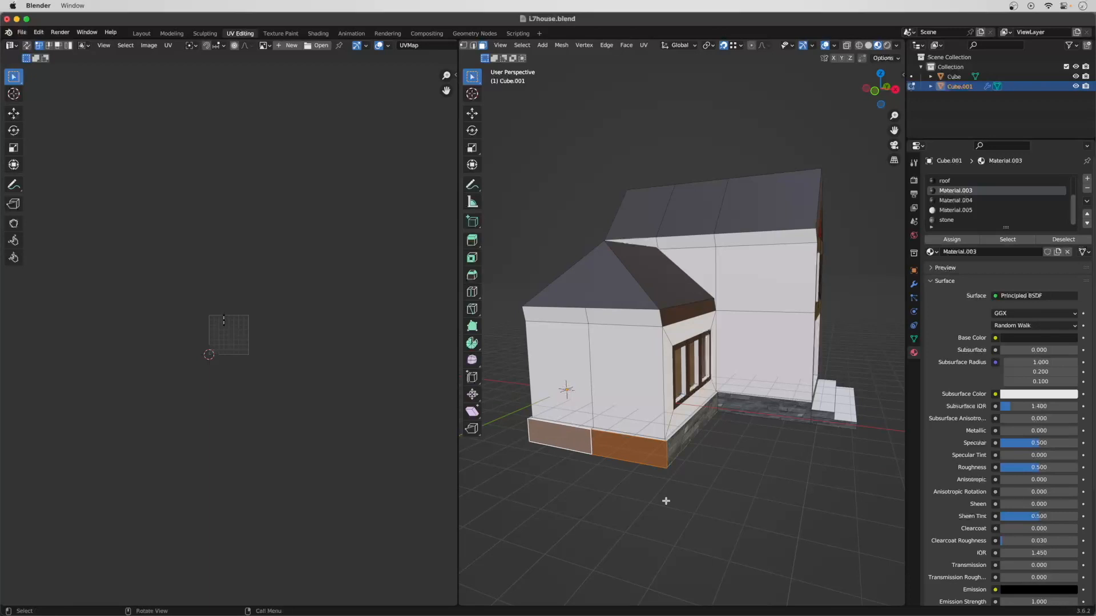
left_click(948, 220)
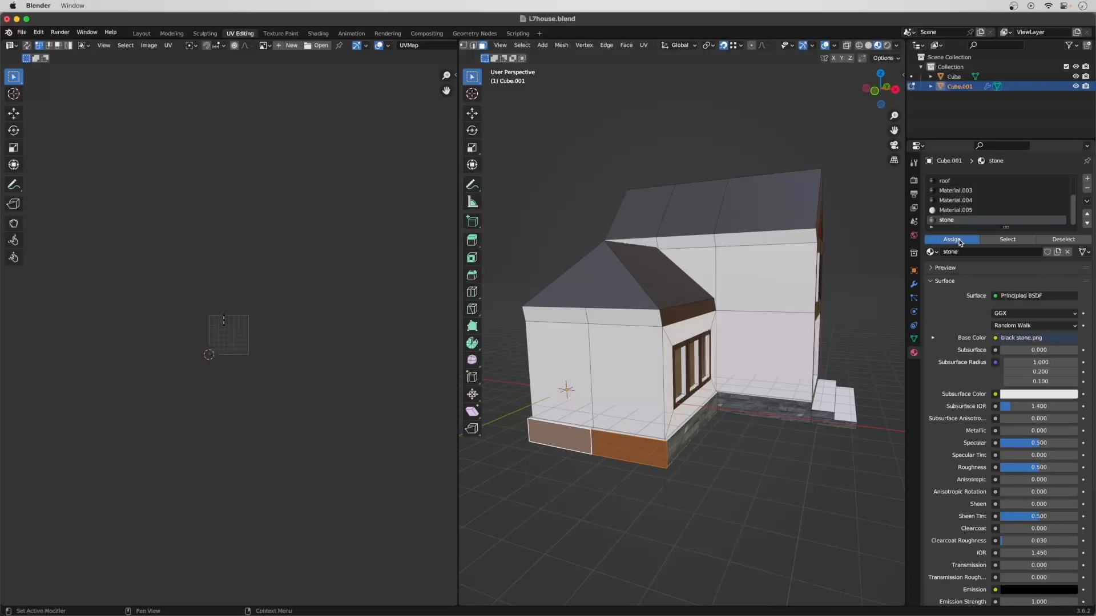
left_click(959, 240)
key("u")
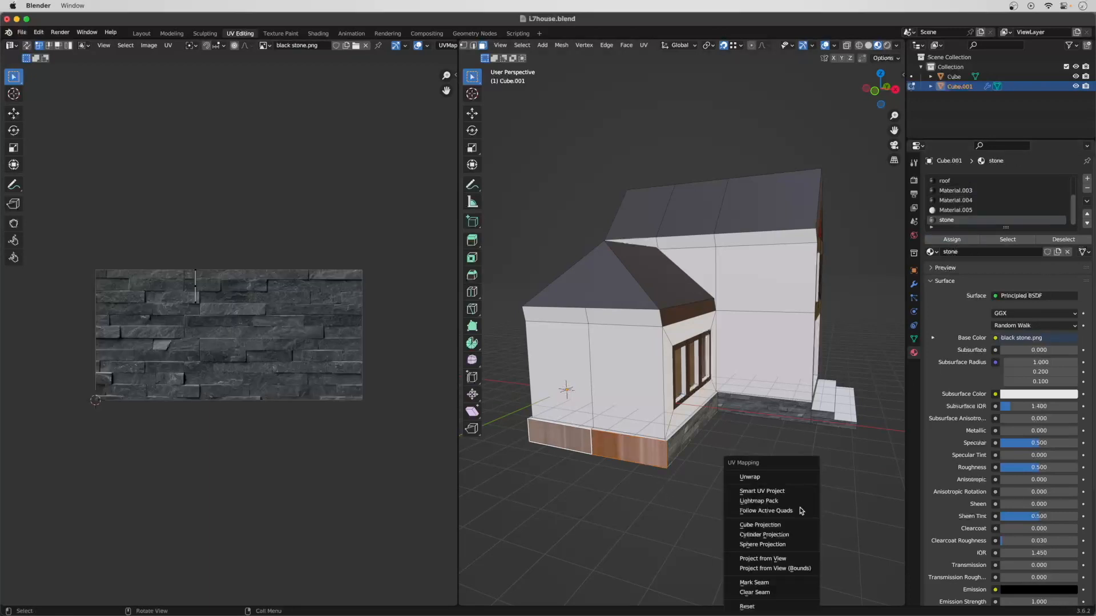
left_click(790, 478)
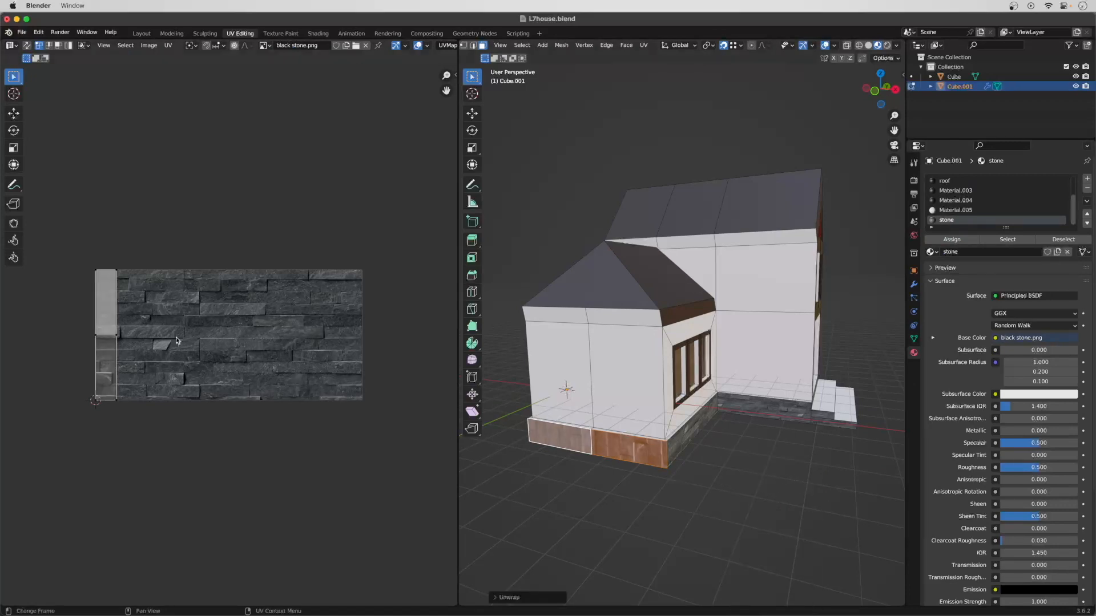
Rotate the end wall foundation faces' UVs by 90° and enlarge them over the stone image.
left_click_drag(52, 247, 203, 457)
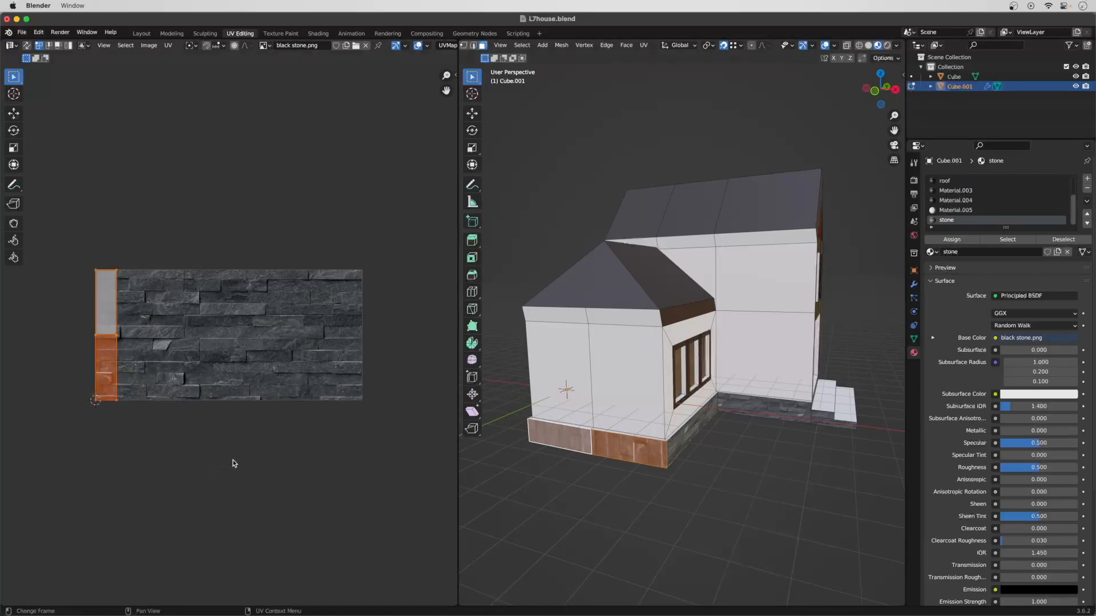
type("r90")
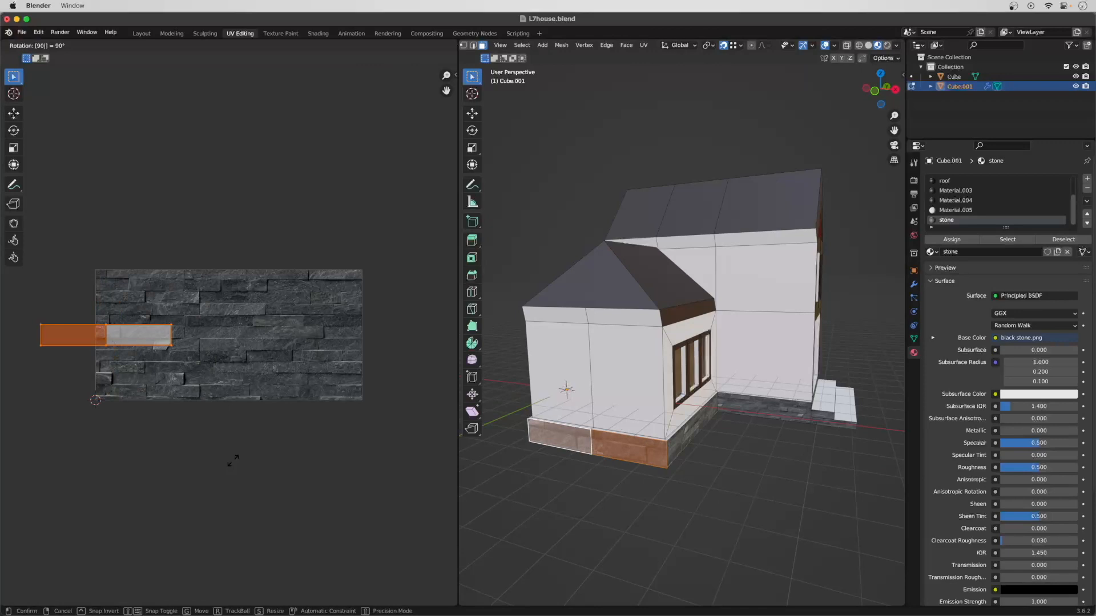
key("Return")
key("s")
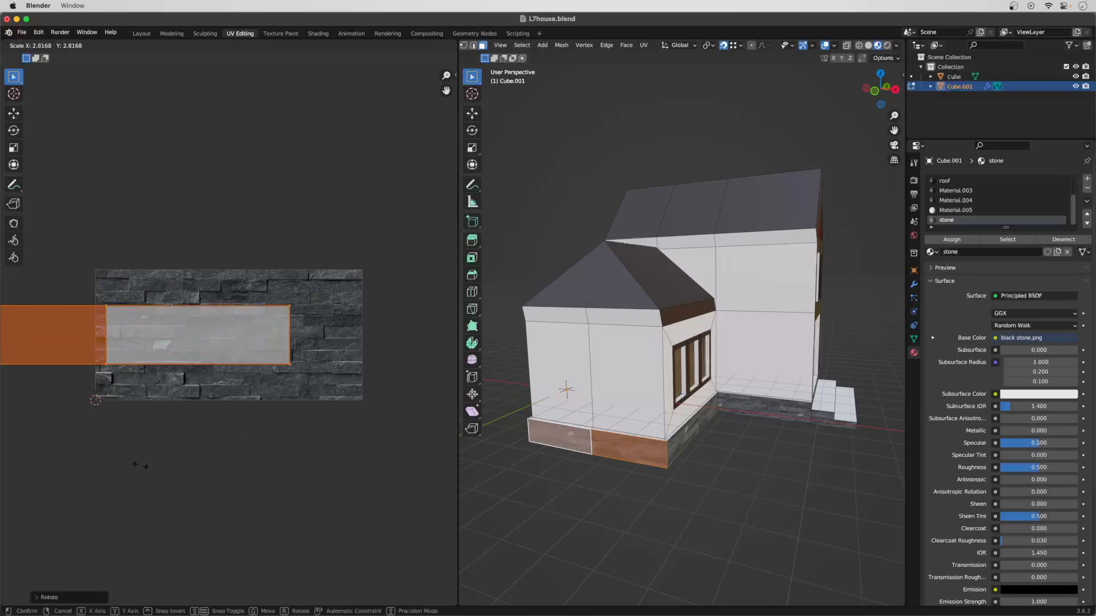
left_click(379, 460)
left_click(654, 494)
middle_click_drag(654, 495, 593, 509)
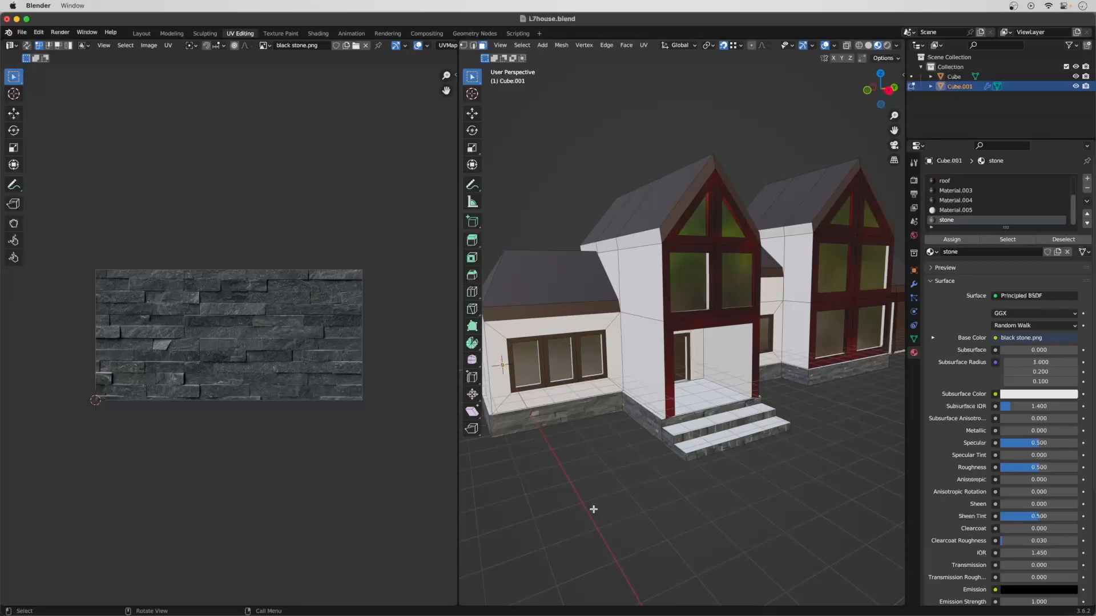
Add a new material slot with a new material and rename it wood.
left_click(1086, 178)
left_click(1013, 251)
double_click(956, 221)
type("wood")
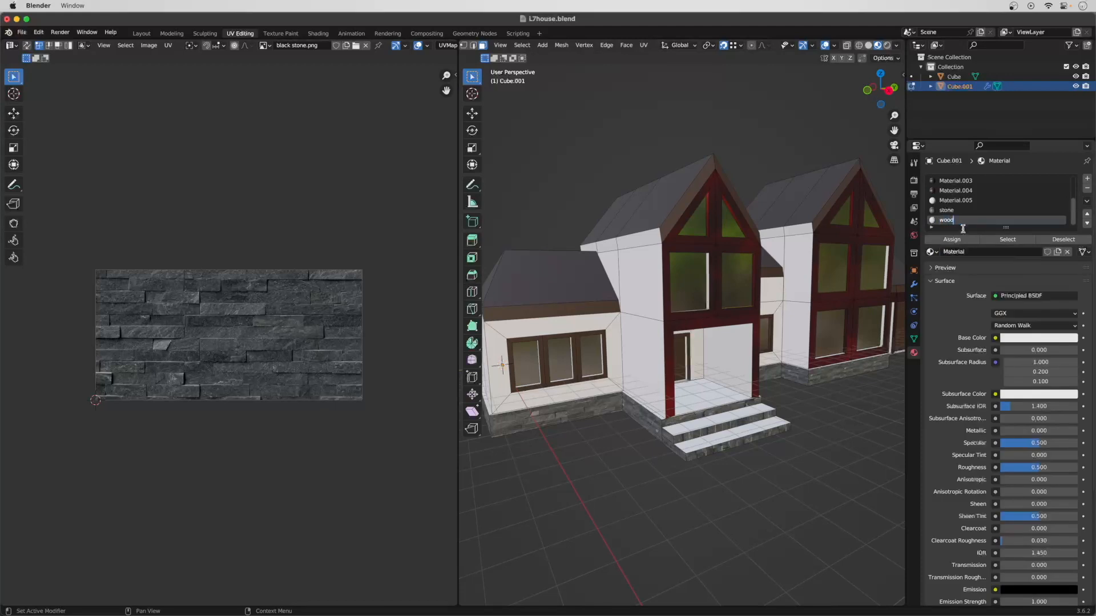
key("Return")
In the Shading workspace, add an Image Texture node beside the wood material's Principled BSDF.
left_click(316, 34)
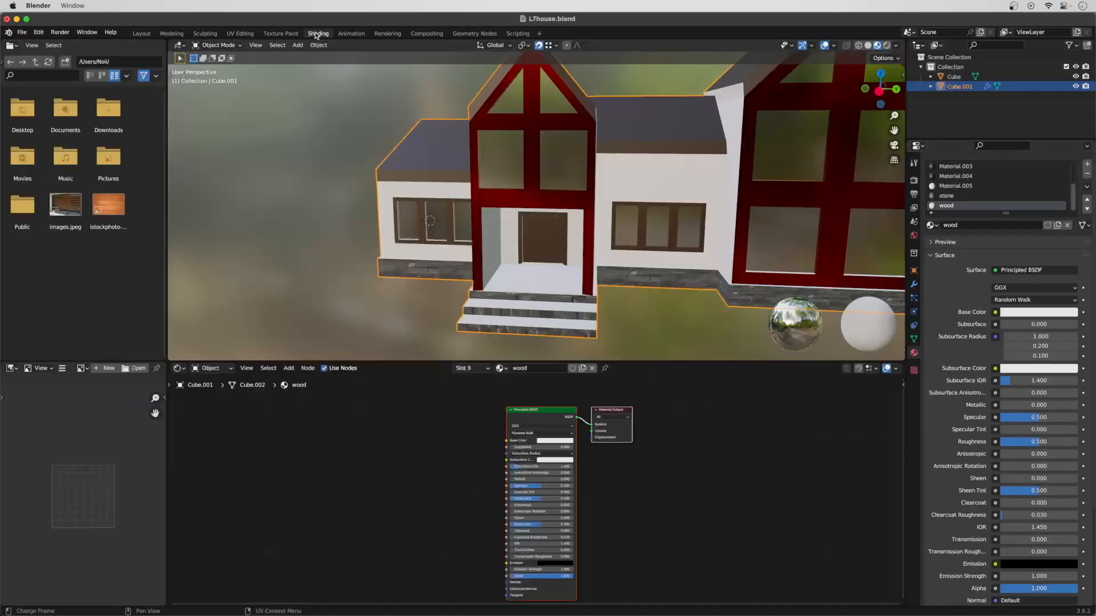
left_click(289, 368)
mouse_move(320, 423)
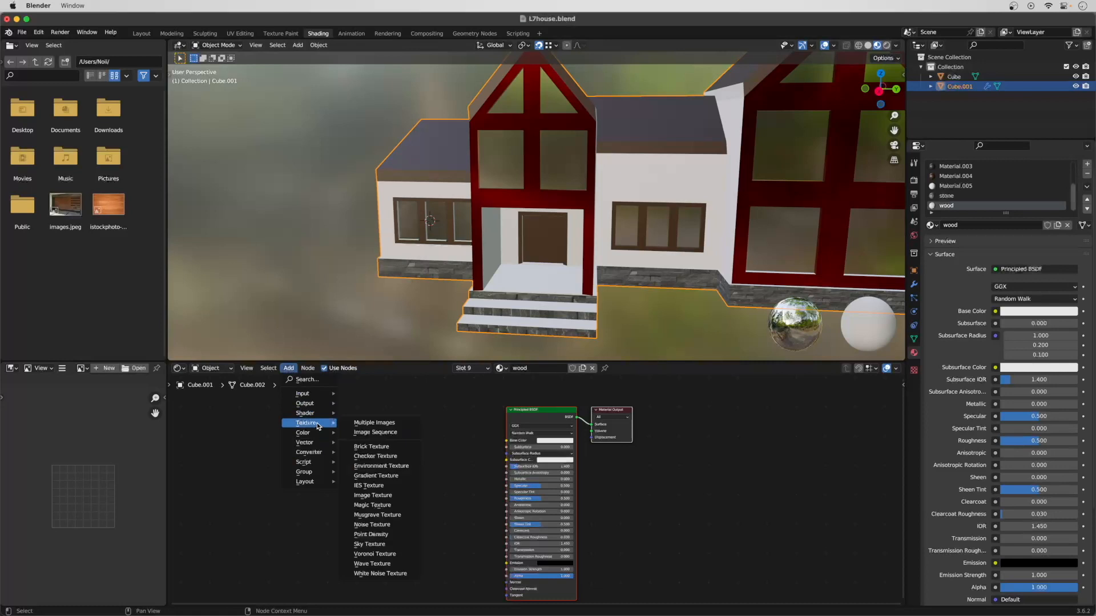
left_click(373, 495)
left_click(389, 431)
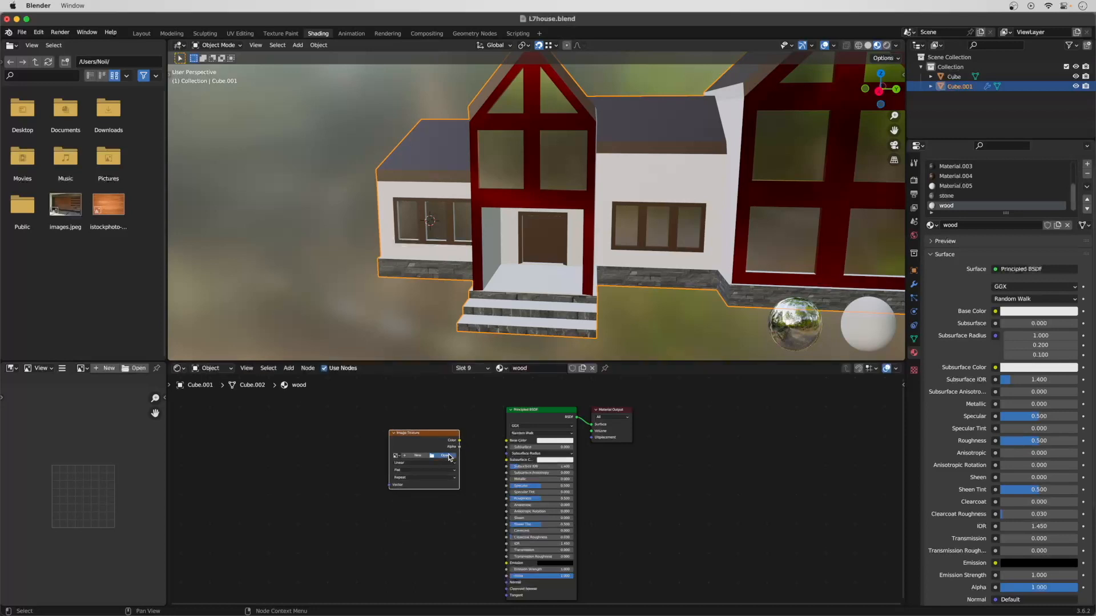
Load wood .png into the Image Texture node and connect its Color output to Base Color.
left_click(447, 457)
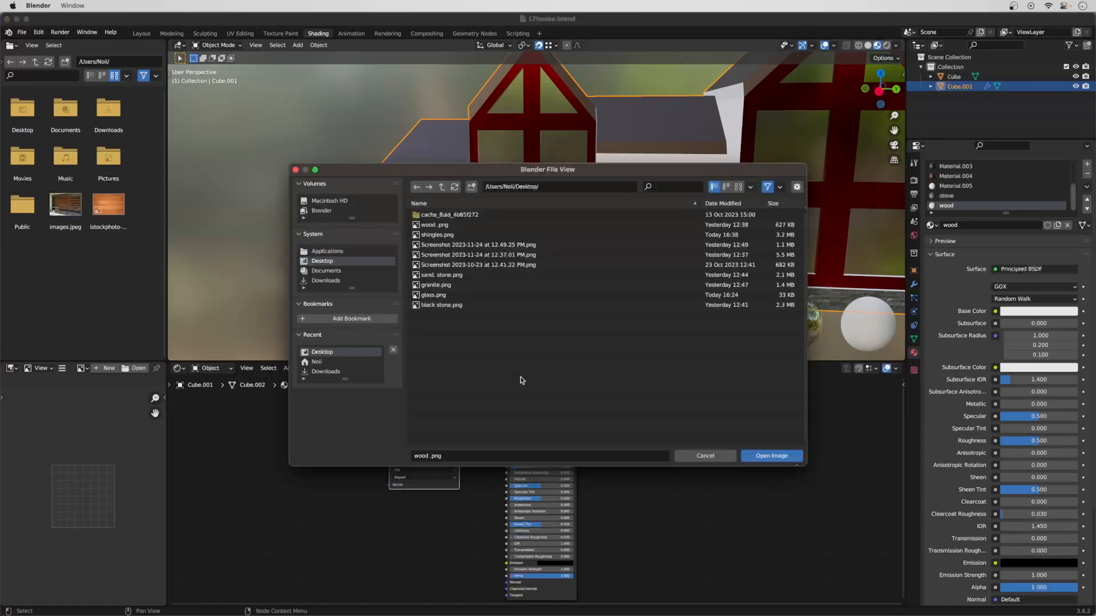
left_click(488, 224)
left_click(786, 453)
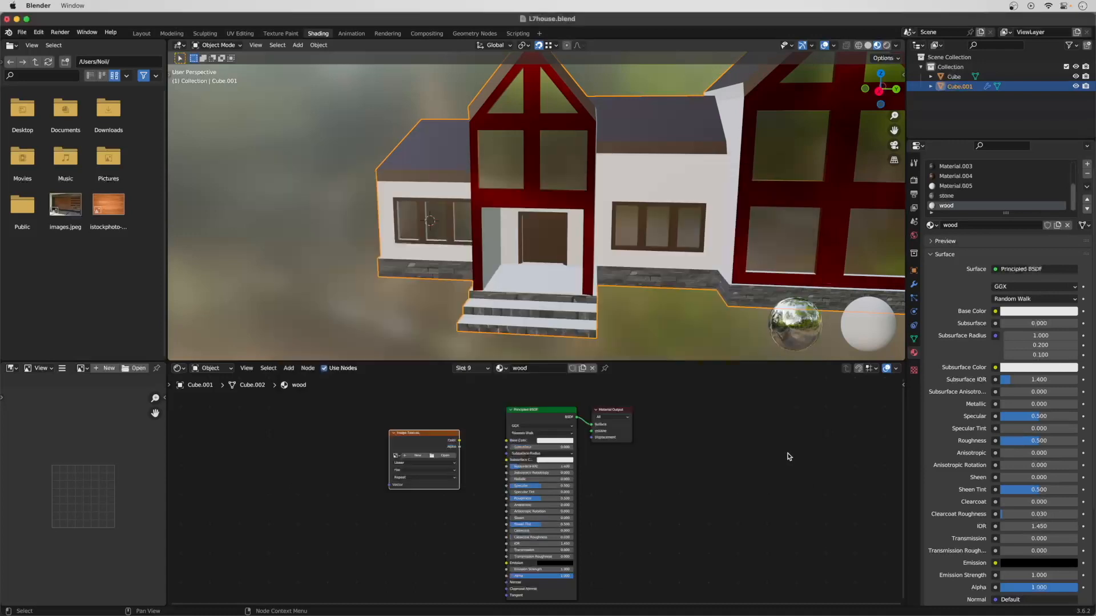
left_click_drag(451, 439, 508, 441)
Select both garage door faces in Edit Mode and assign the wood material to them.
middle_click_drag(597, 202, 726, 230)
key("Tab")
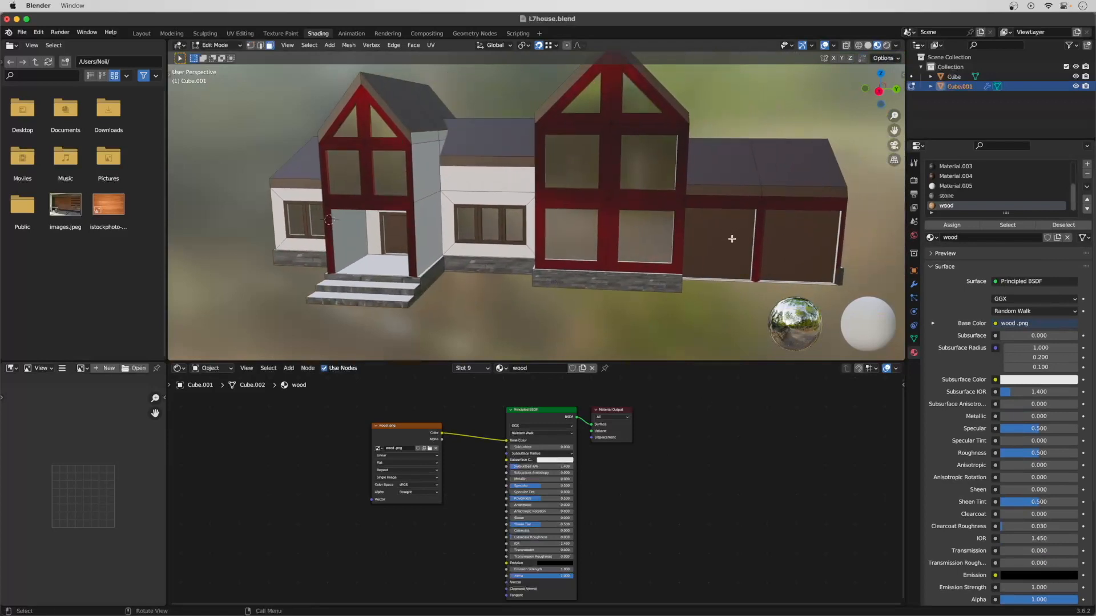
left_click(732, 239)
left_click(794, 246)
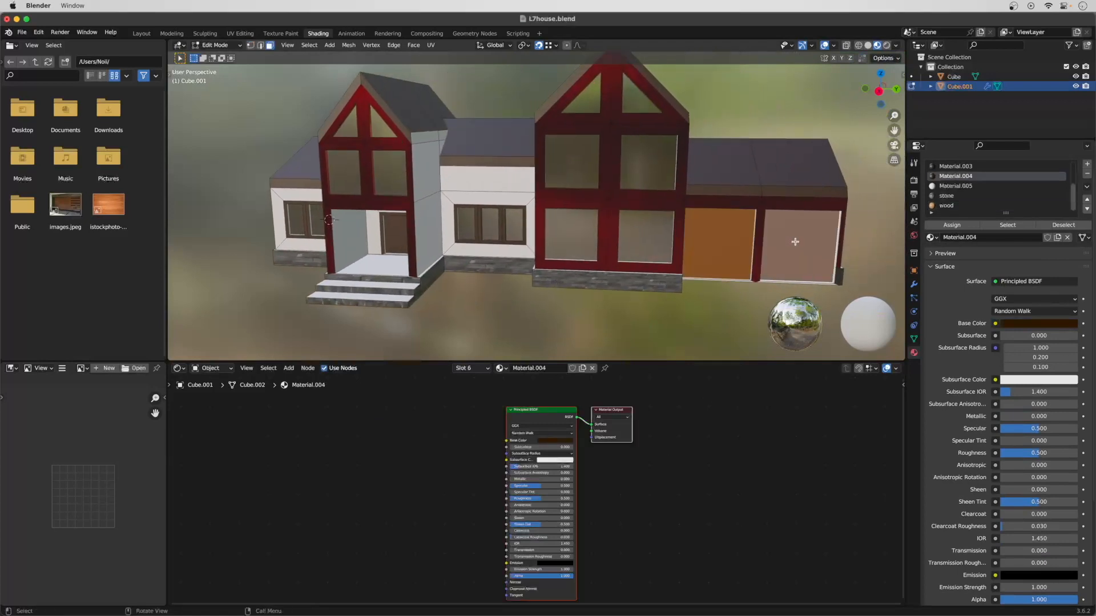
left_click(947, 205)
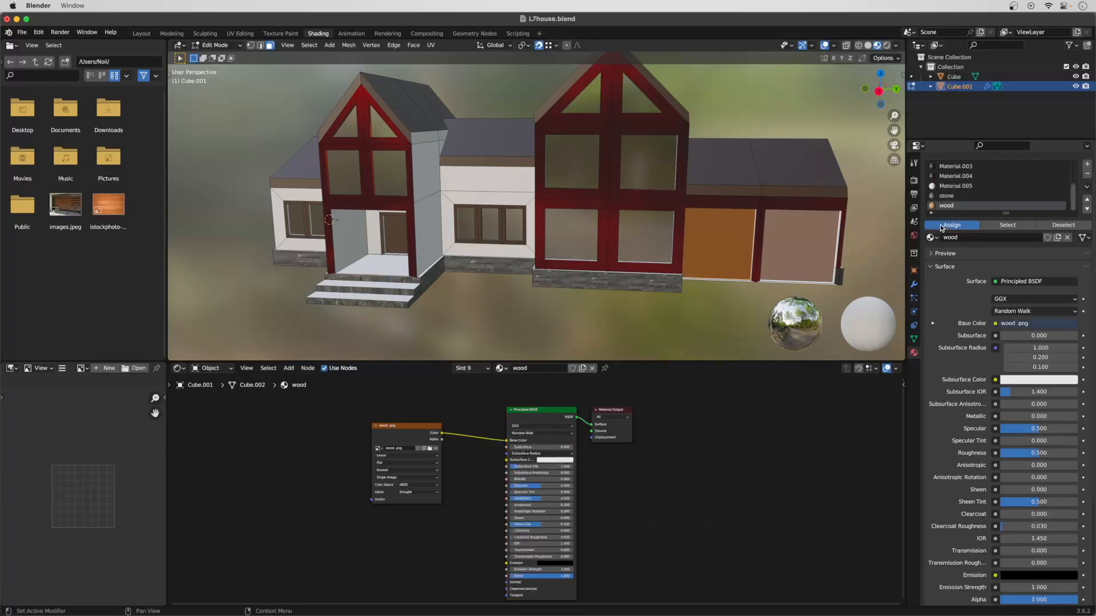
left_click(950, 224)
Unwrap the two garage door faces so the wood image maps onto them.
scroll(681, 294, "up", 5)
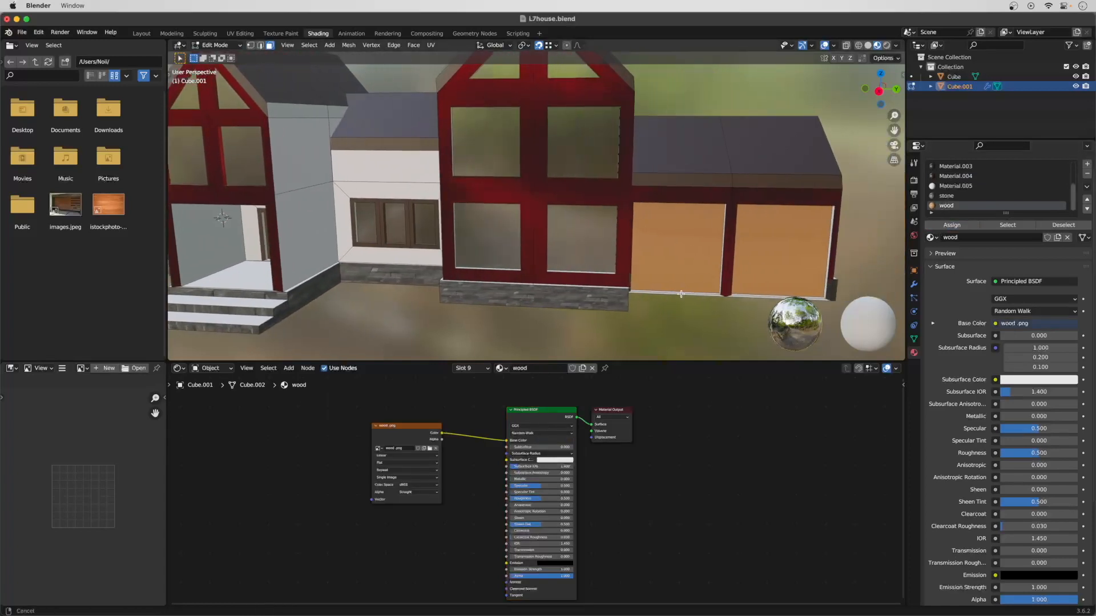
left_click(735, 264)
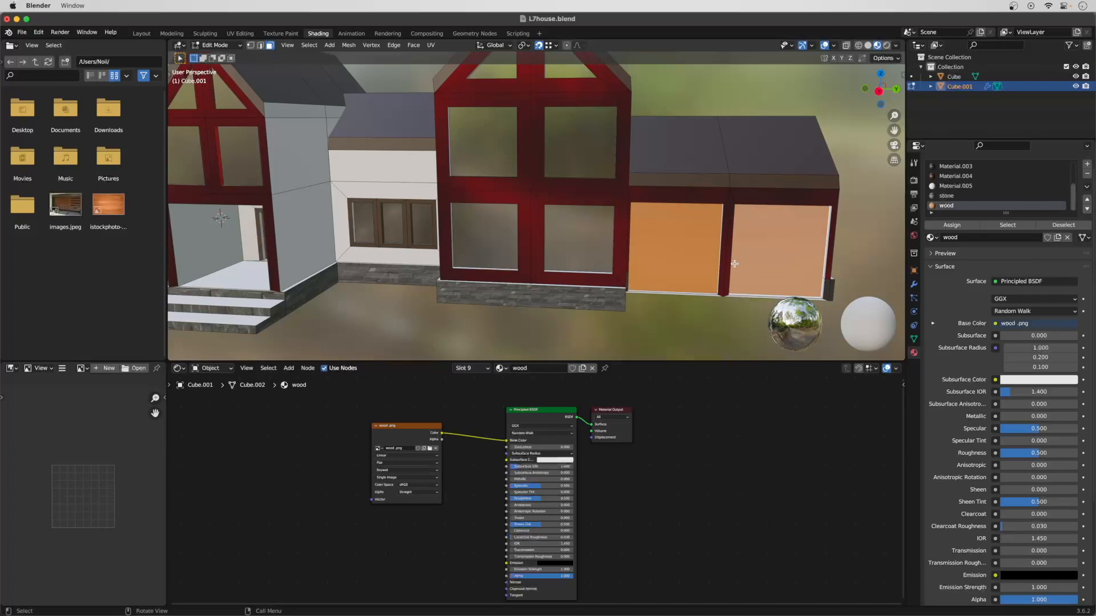
key("u")
left_click(732, 258)
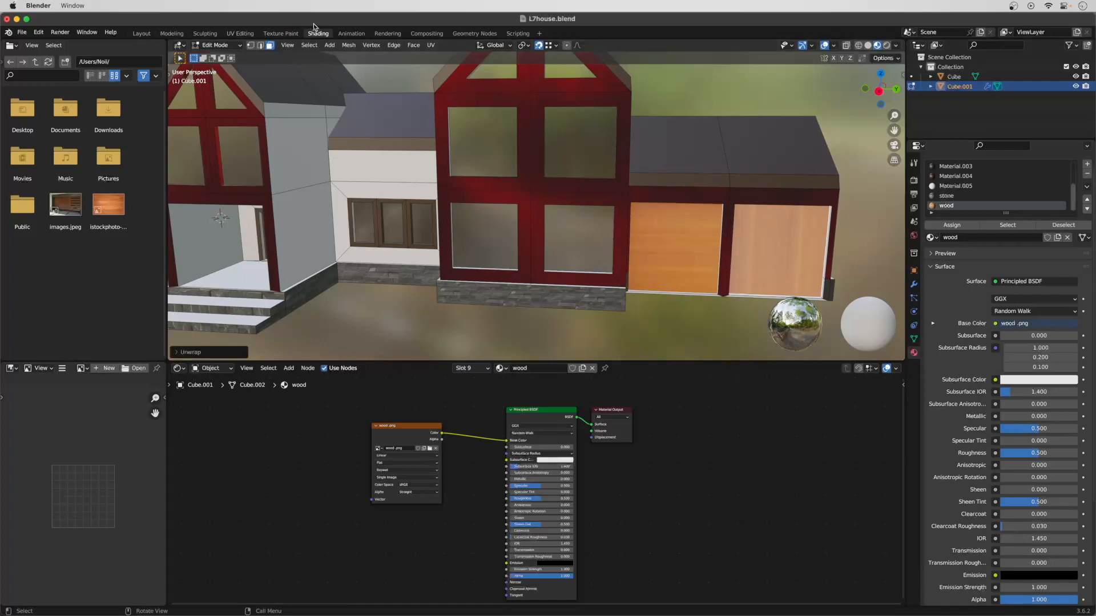
In the UV Editing workspace, rotate the UVs of the outer garage door, farthest from the tall gable, by 90°.
left_click(240, 33)
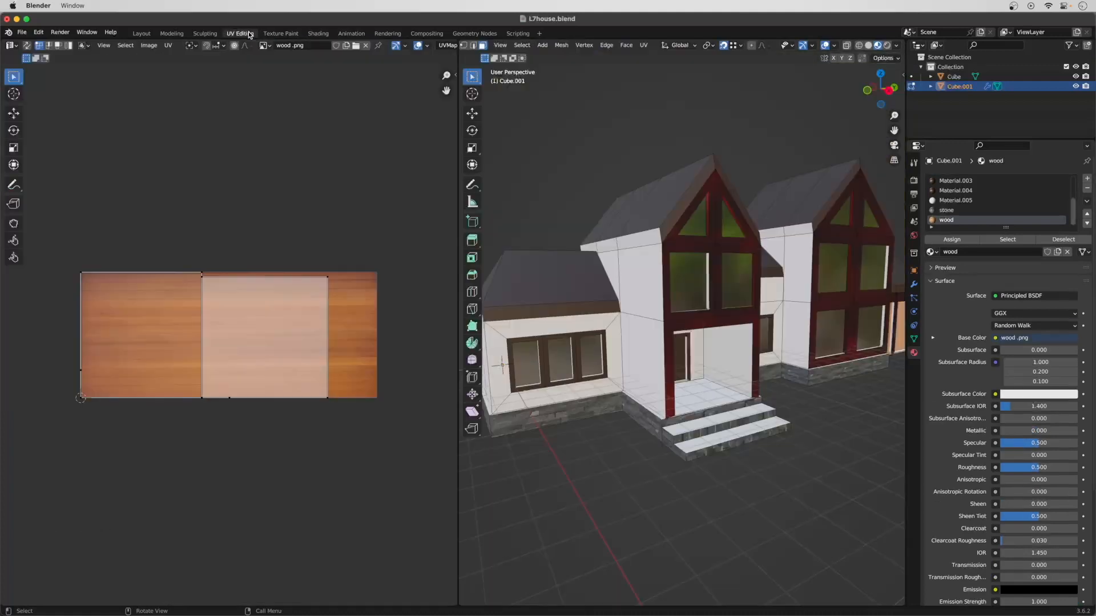
middle_click_drag(812, 439, 780, 420)
scroll(794, 425, "down", 4)
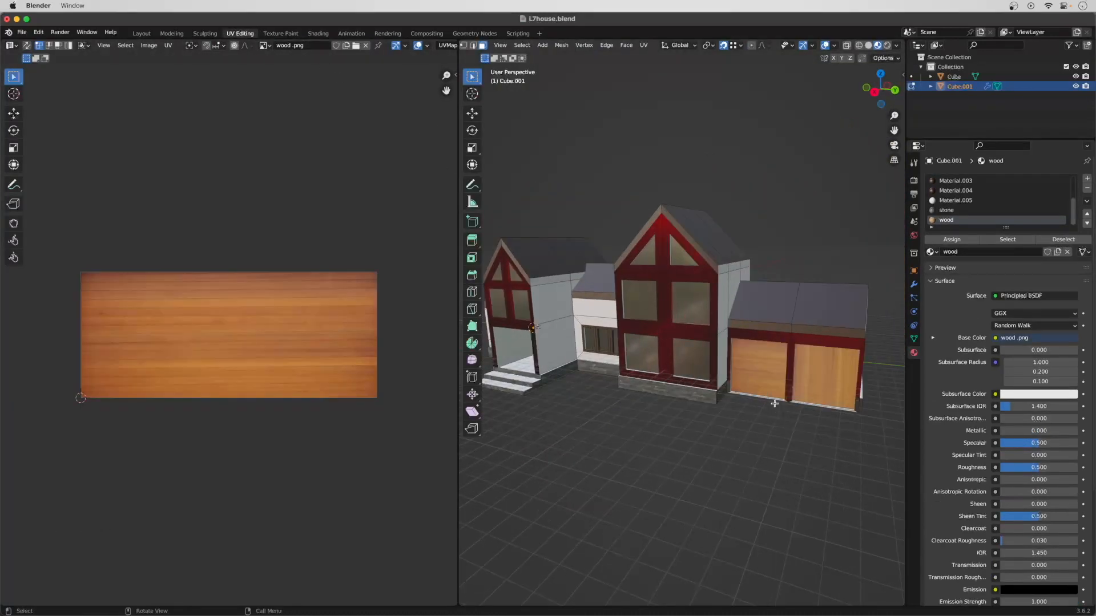
left_click(823, 388)
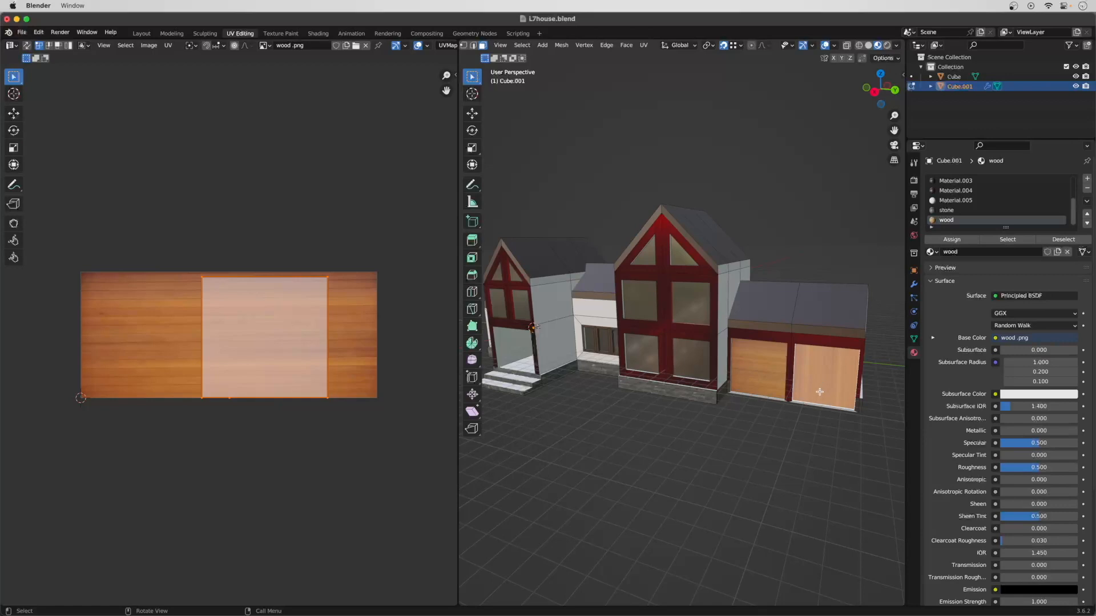
type("r90")
key("Return")
scroll(791, 446, "up", 1)
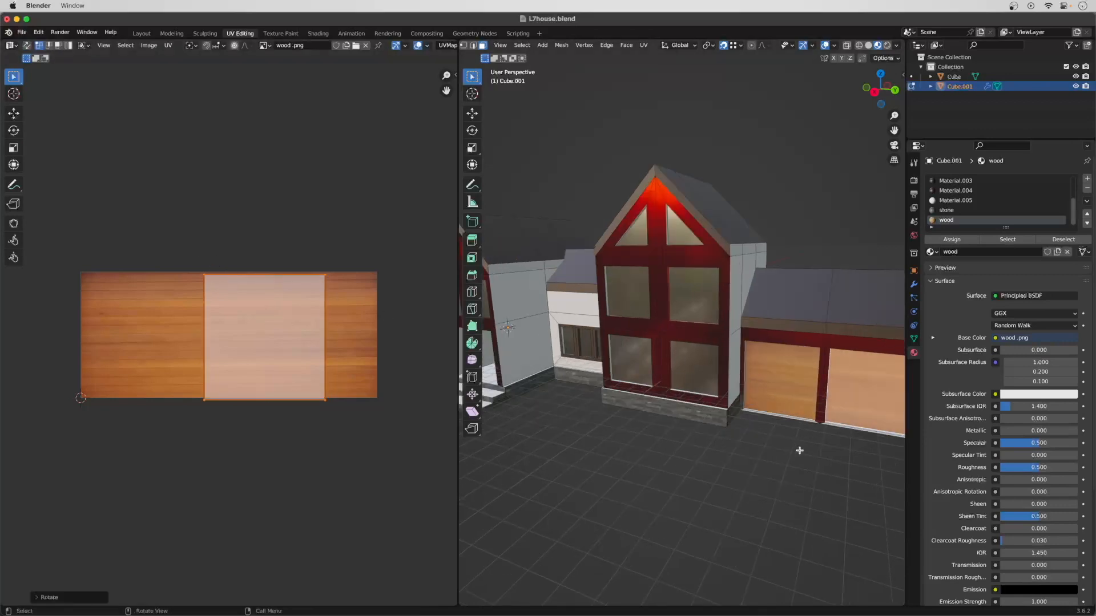
left_click(801, 451)
scroll(814, 456, "down", 1)
mouse_move(813, 456)
middle_mouse_down()
mouse_move(822, 454)
mouse_move(808, 457)
middle_mouse_up()
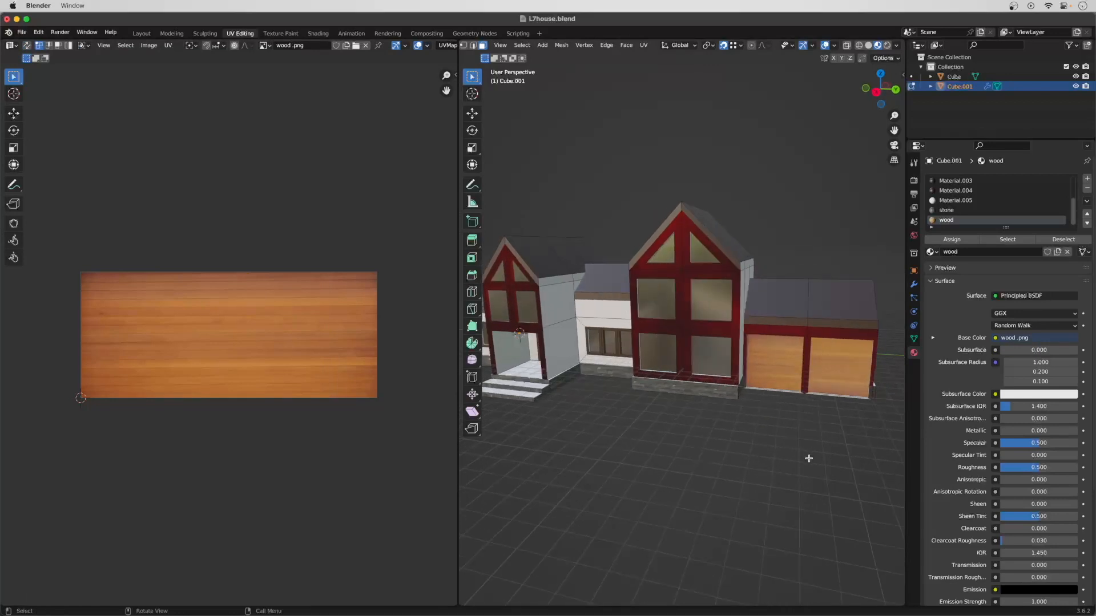
Select the frame faces of the window between the two gabled sections, leaving out its three glass panes.
scroll(748, 436, "up", 1)
middle_click_drag(698, 421, 721, 420)
scroll(568, 358, "up", 2)
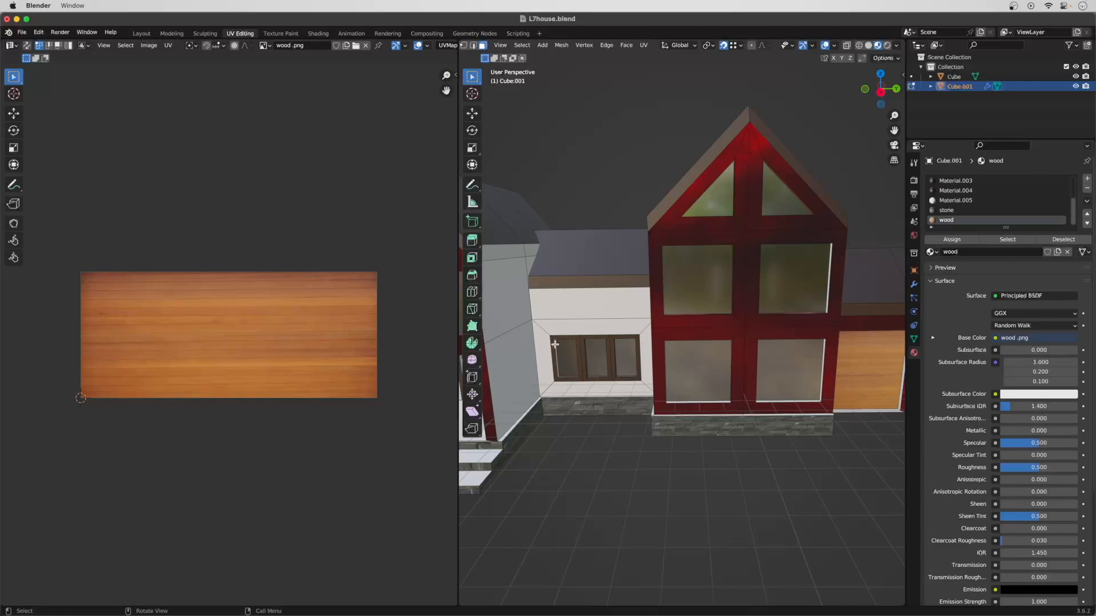
left_click_drag(553, 338, 638, 380)
left_click(627, 338)
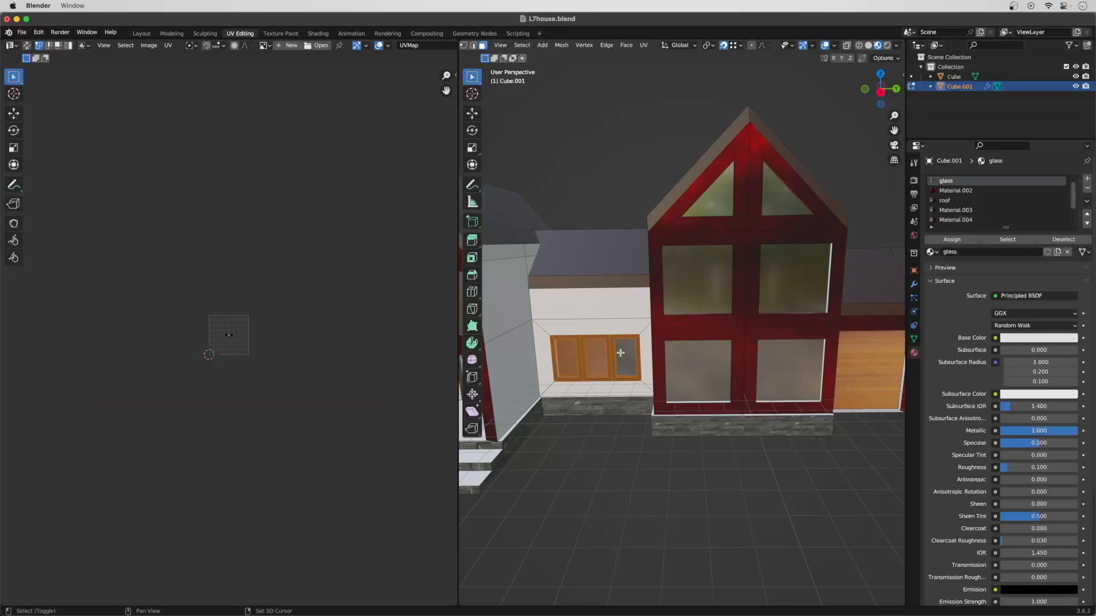
left_click(598, 358, "shift")
left_click(567, 360, "shift")
middle_click_drag(567, 361, 562, 359)
Assign the wood material to the selected window frame and unwrap its faces.
scroll(949, 217, "down", 3)
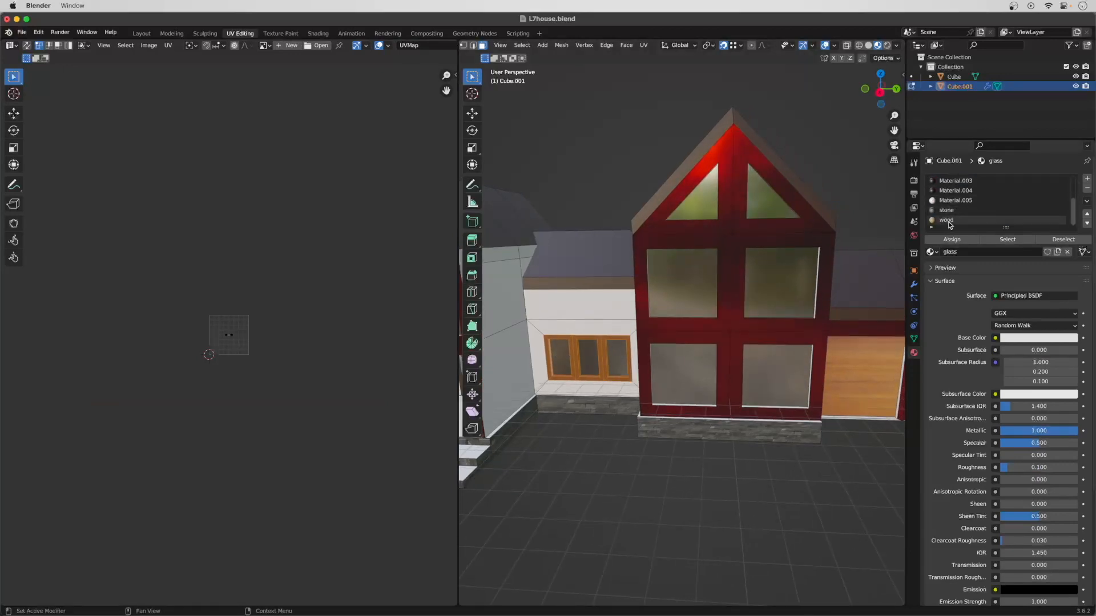
left_click(950, 222)
left_click(951, 241)
key("u")
left_click(568, 371)
scroll(568, 371, "up", 2)
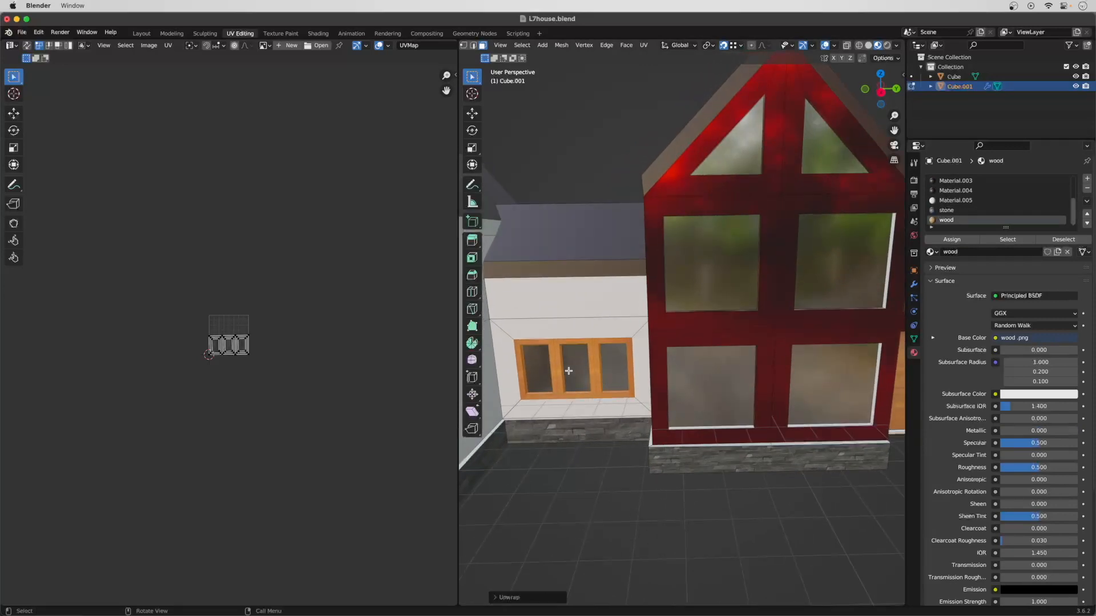
left_click(602, 485)
Select the frame faces of the window on the low wing beside the porch gable, leaving out its three glass panes.
scroll(602, 482, "down", 5)
middle_click_drag(602, 479, 742, 480, "shift")
scroll(614, 457, "up", 3)
middle_click_drag(468, 438, 614, 435, "shift")
left_click_drag(634, 362, 729, 411)
left_click(722, 415, "shift")
left_click(661, 391, "shift")
left_click(680, 389, "shift")
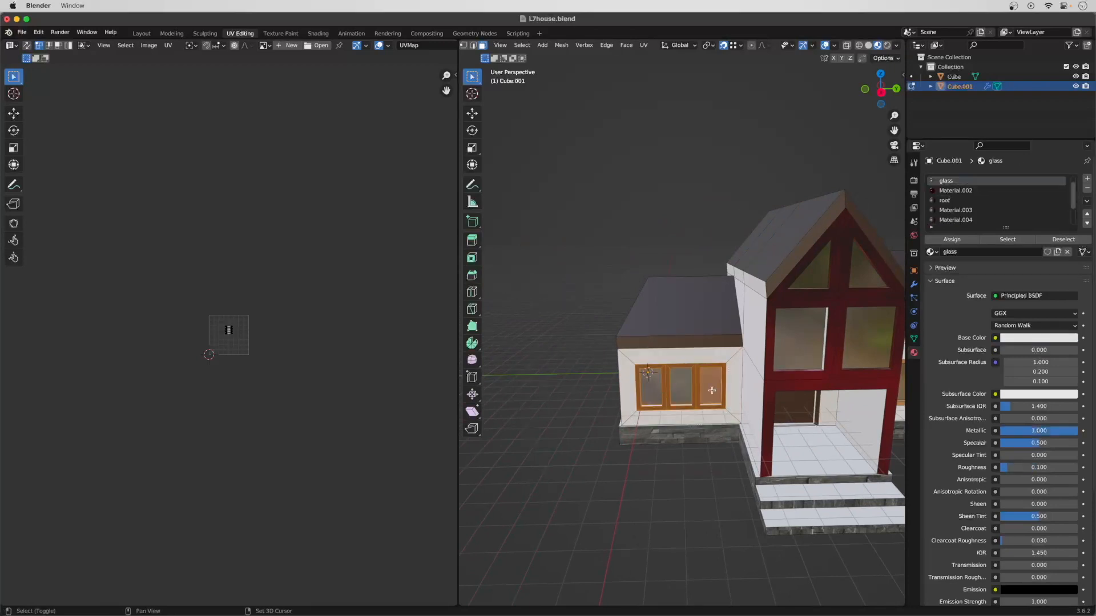
Assign the wood material to the selected low-wing window frame and unwrap its faces.
scroll(954, 222, "down", 3)
left_click(954, 220)
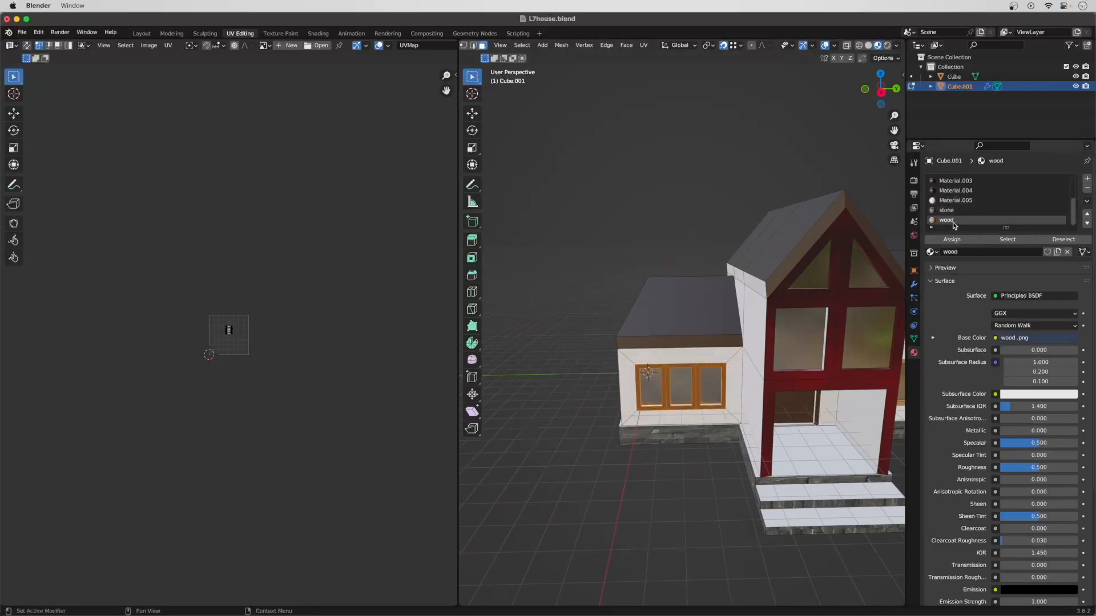
left_click(951, 239)
key("u")
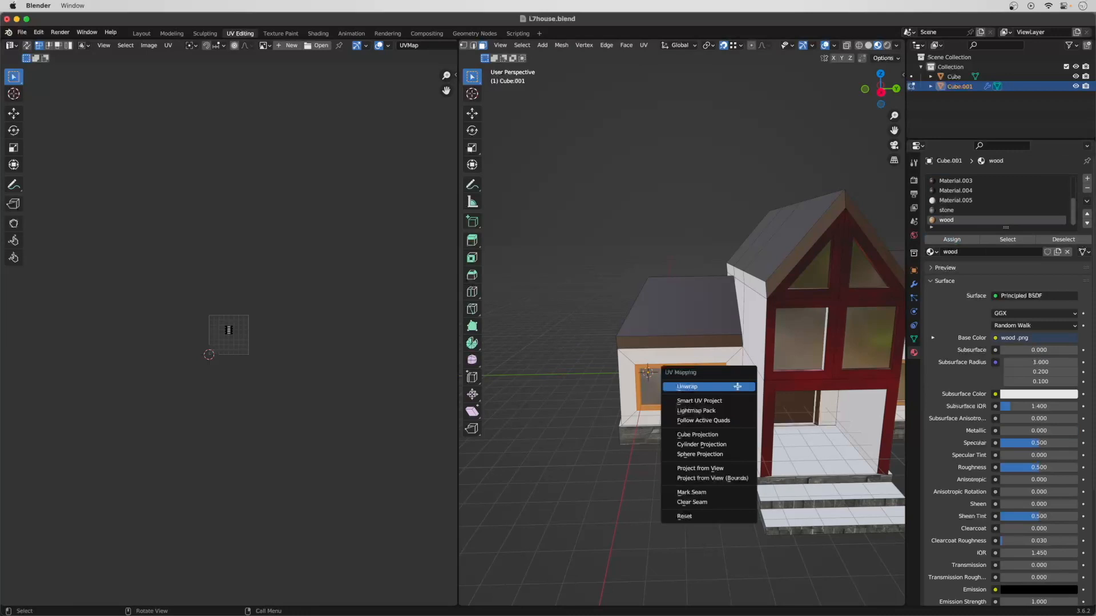
left_click(737, 387)
left_click(652, 493)
Select the front door panel inside the porch together with the side and top faces of its frame.
scroll(668, 498, "up", 1)
scroll(669, 492, "down", 3)
middle_click_drag(668, 492, 629, 427)
scroll(733, 454, "up", 4)
scroll(608, 459, "up", 4)
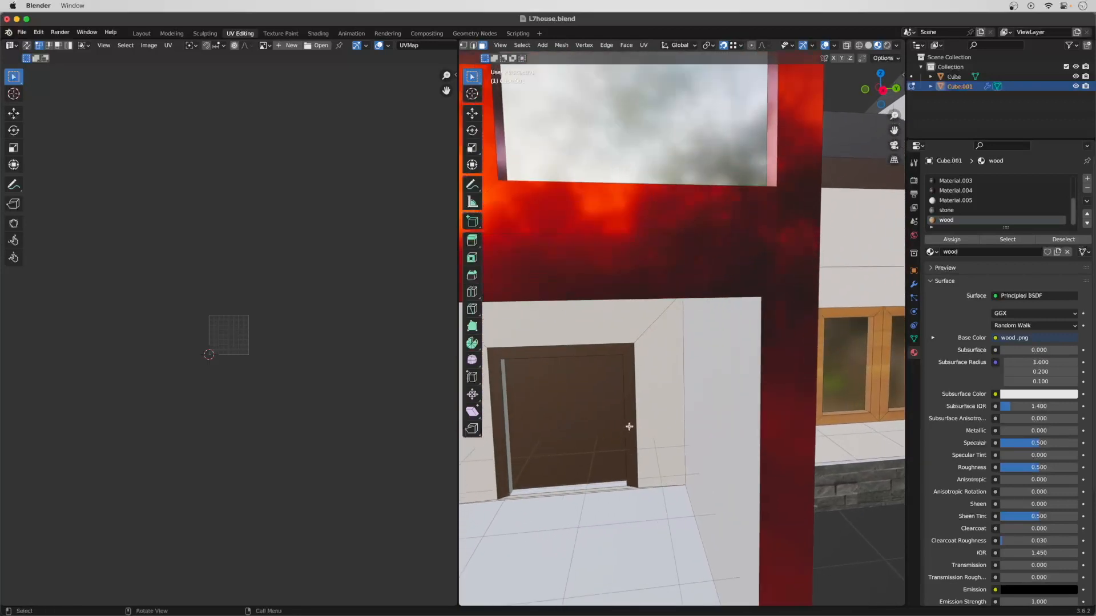
left_click(629, 426, "shift")
left_click(587, 351, "shift")
left_click(497, 396, "shift")
left_click(536, 399, "shift")
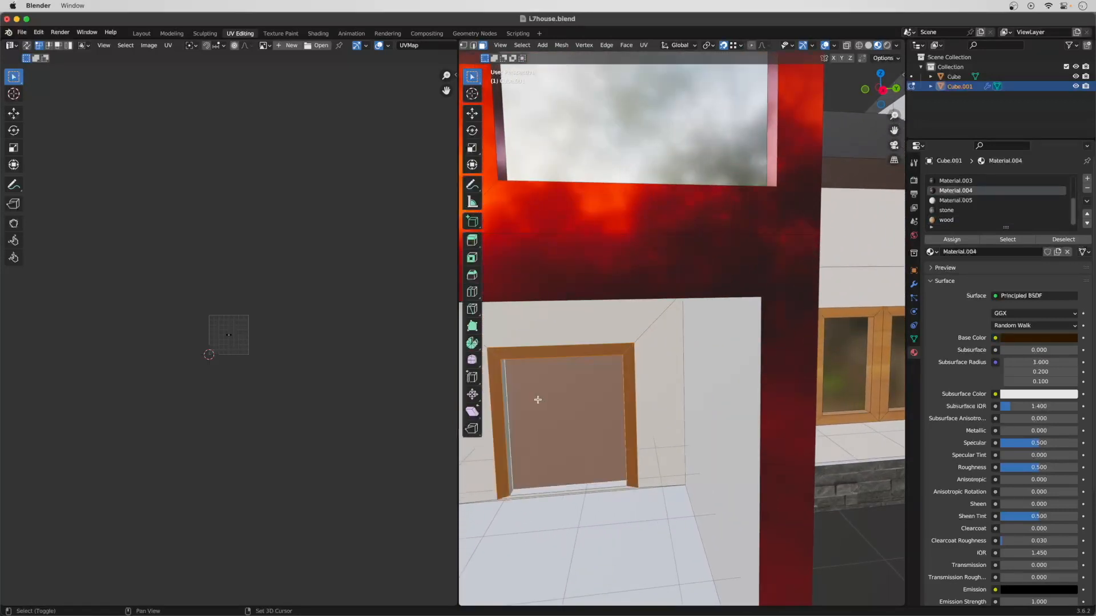
Assign the wood material to the selected front door and frame, unwrap the faces, and clear the selection.
left_click(943, 221)
left_click(951, 239)
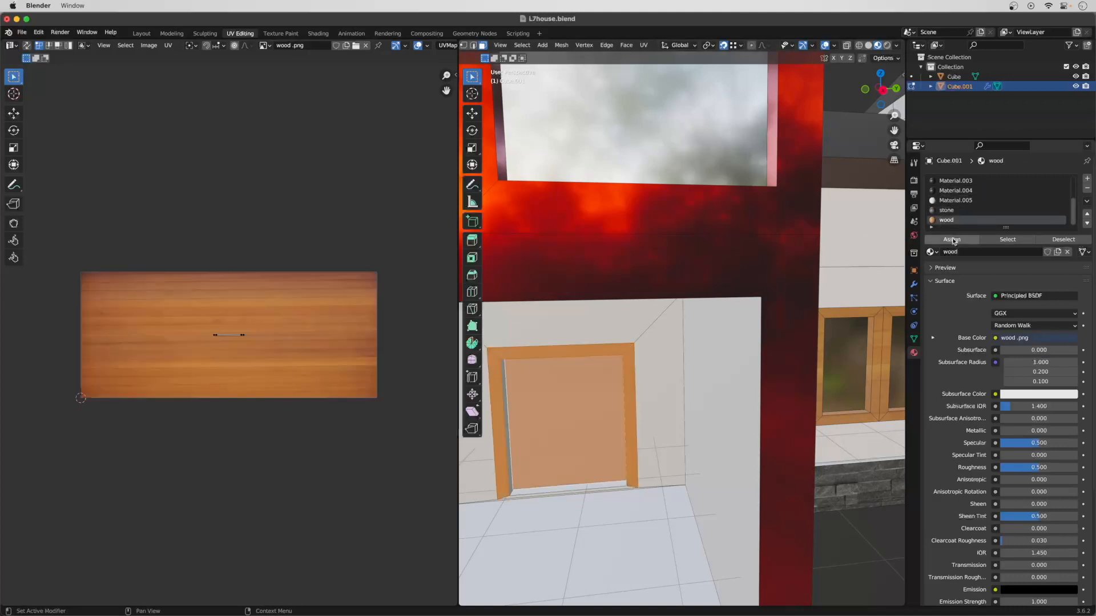
key("u")
left_click(563, 434)
scroll(702, 508, "down", 6)
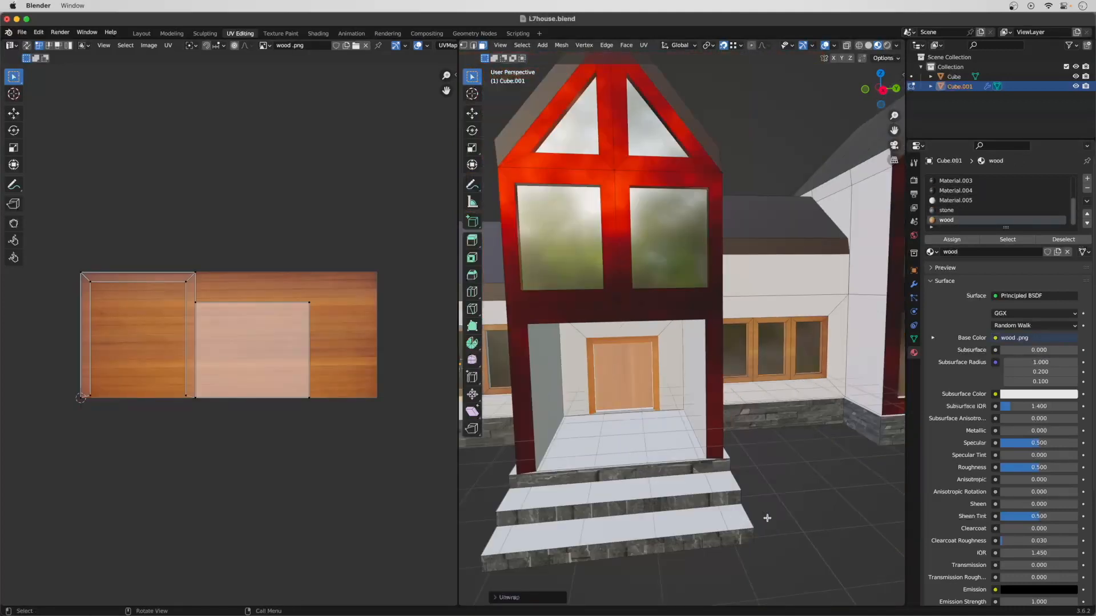
left_click(793, 522)
Add a new material slot with a new material and name it shingles.
scroll(773, 523, "down", 3)
middle_click_drag(772, 521, 724, 517)
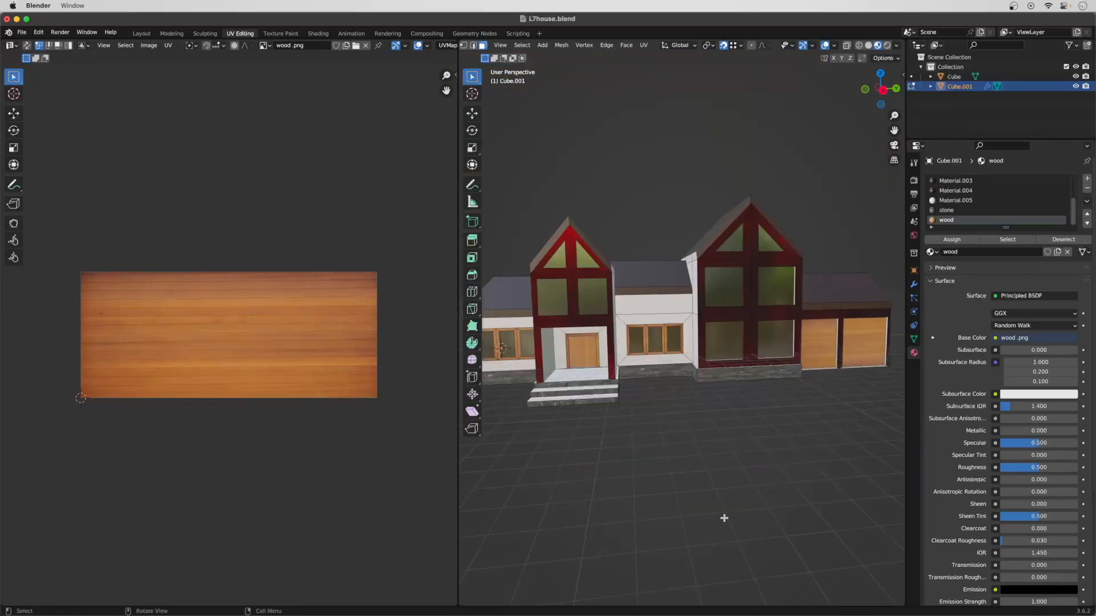
middle_click_drag(724, 518, 736, 388)
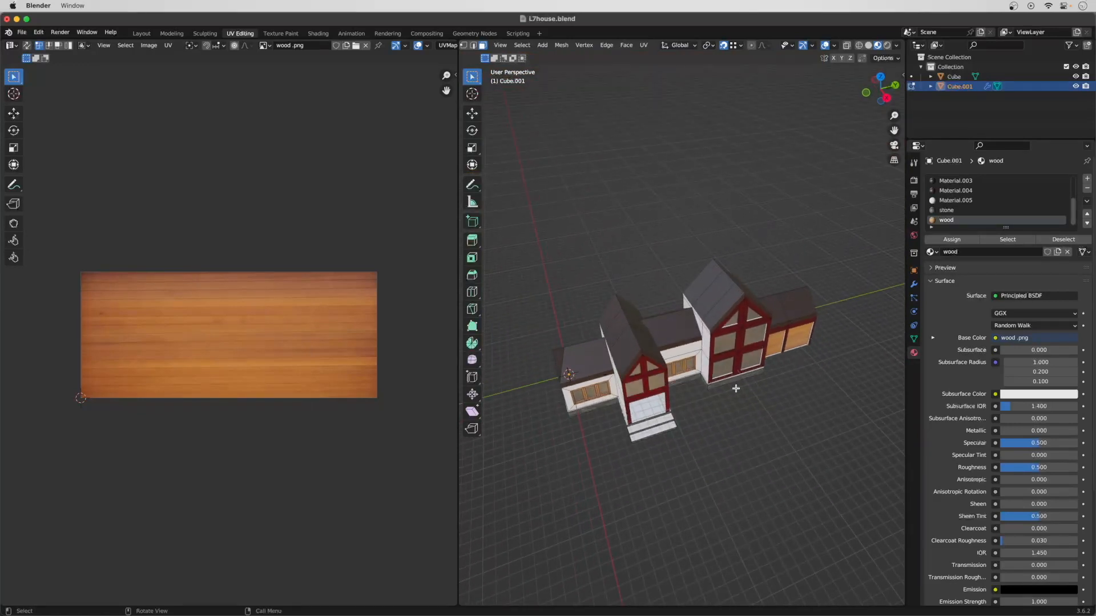
left_click(1087, 178)
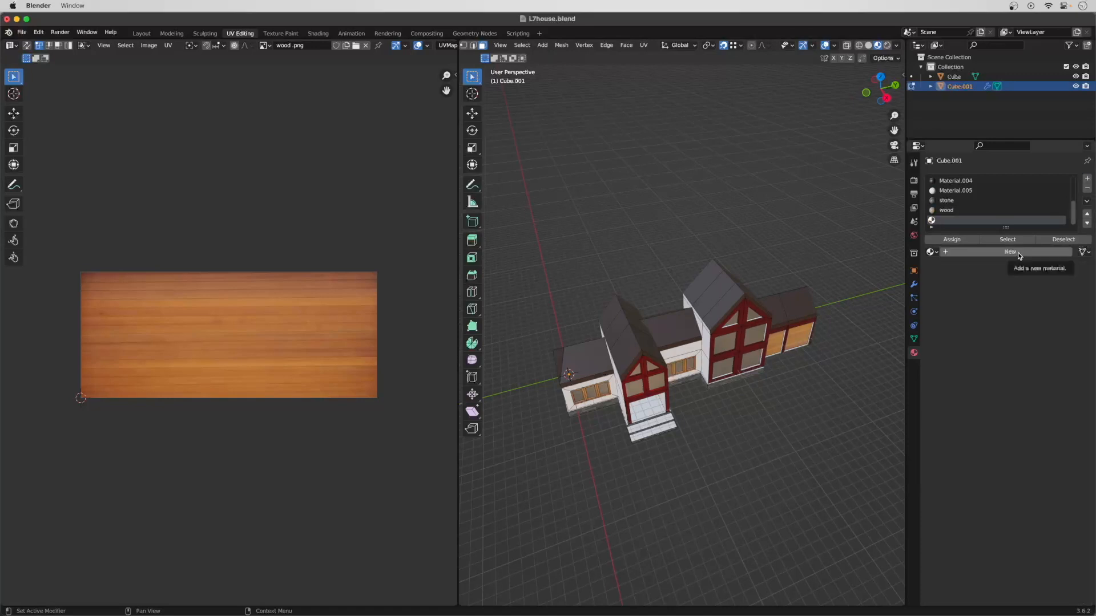
left_click(1019, 254)
double_click(963, 221)
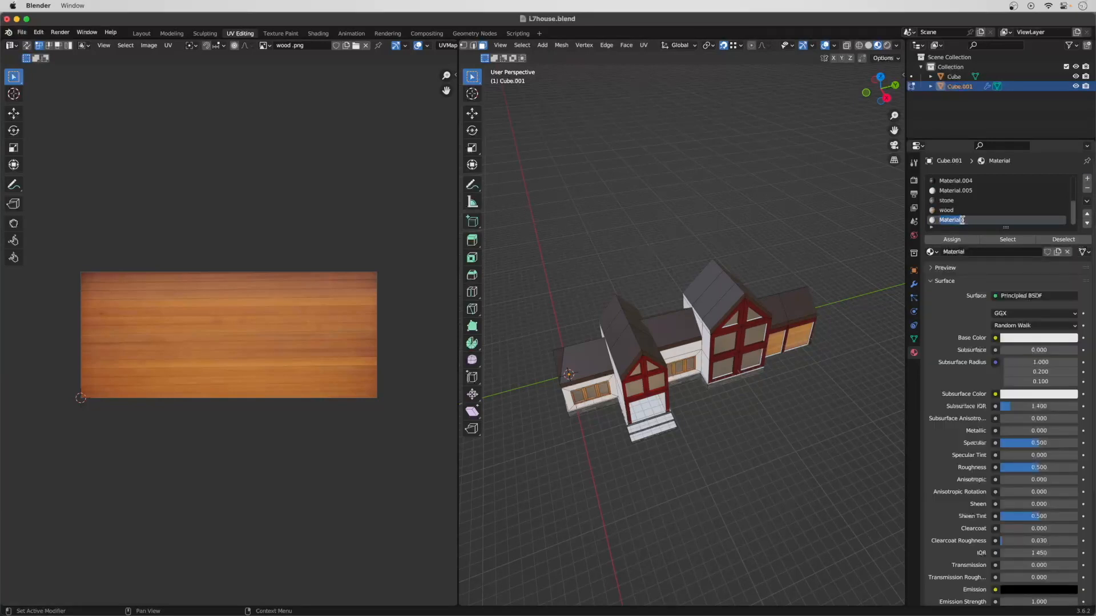
type("s")
type("hingles")
key("Return")
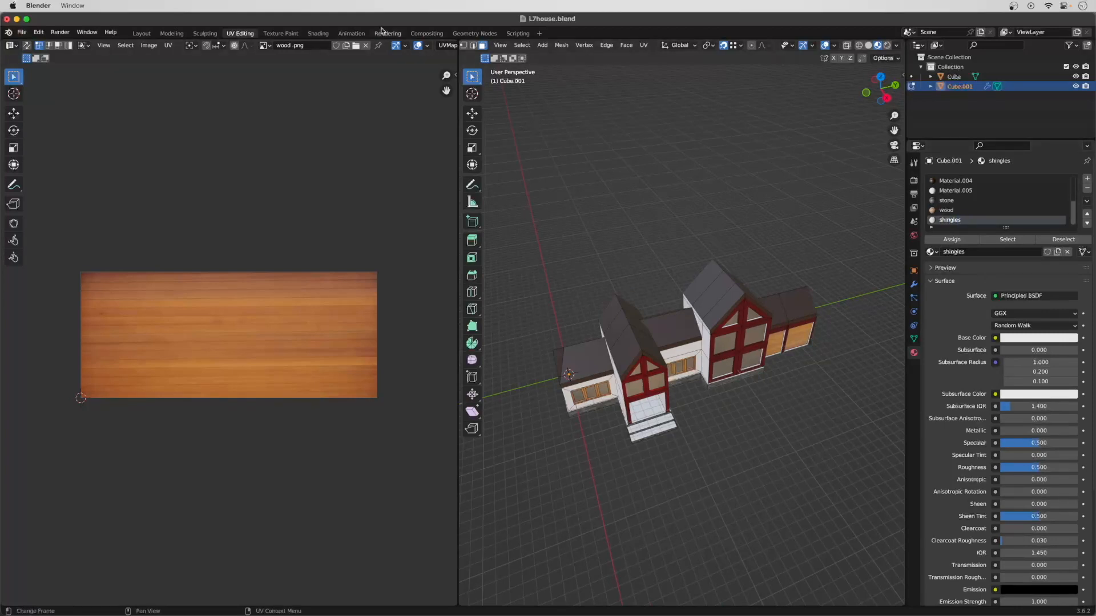
In the Shading workspace, add an Image Texture node beside the Principled BSDF of the shingles material.
left_click(319, 33)
middle_click_drag(623, 173, 639, 222)
scroll(639, 223, "down", 4)
key("Tab")
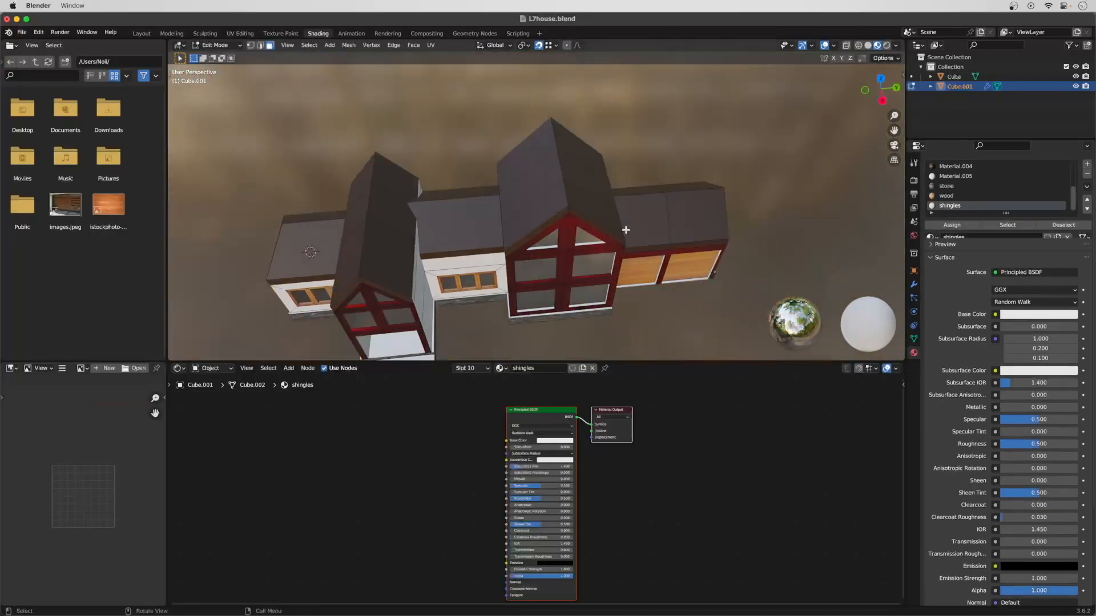
scroll(625, 230, "down", 1)
scroll(655, 457, "up", 2)
middle_click_drag(609, 460, 697, 476)
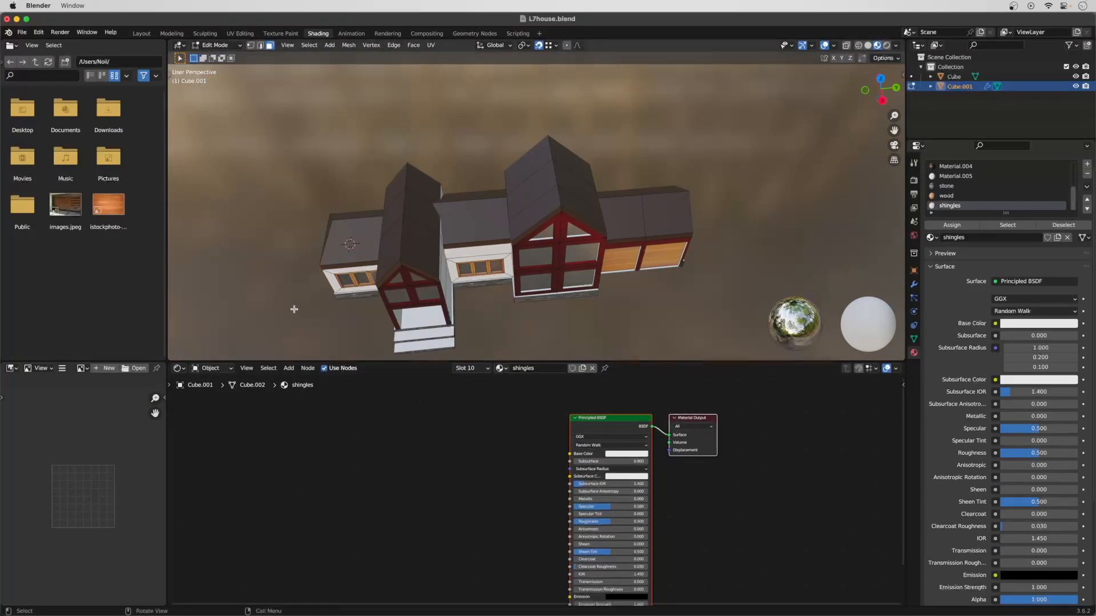
left_click(288, 368)
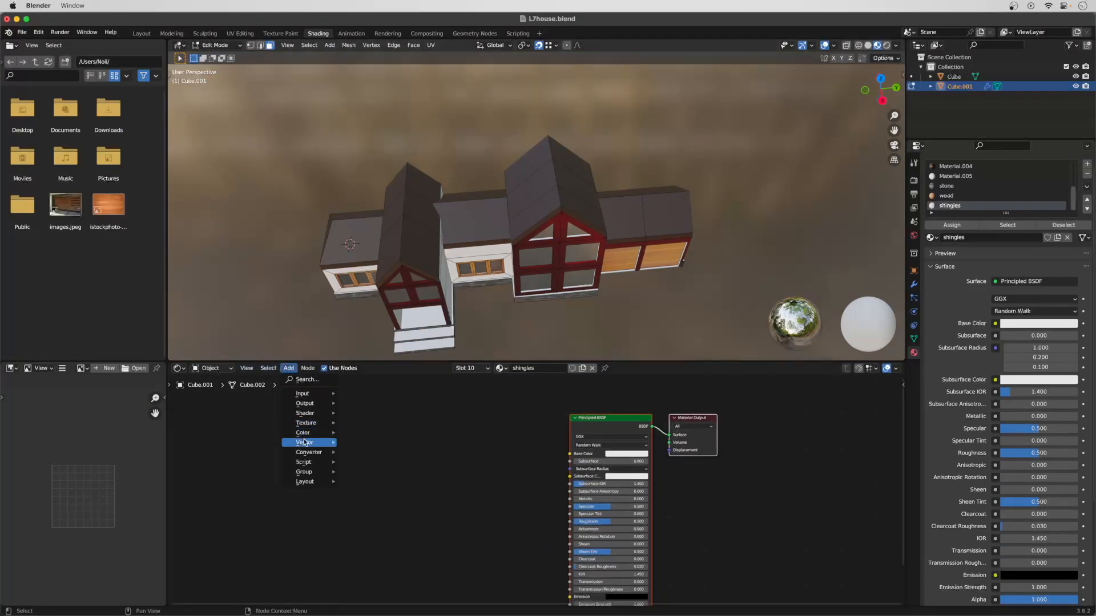
mouse_move(306, 422)
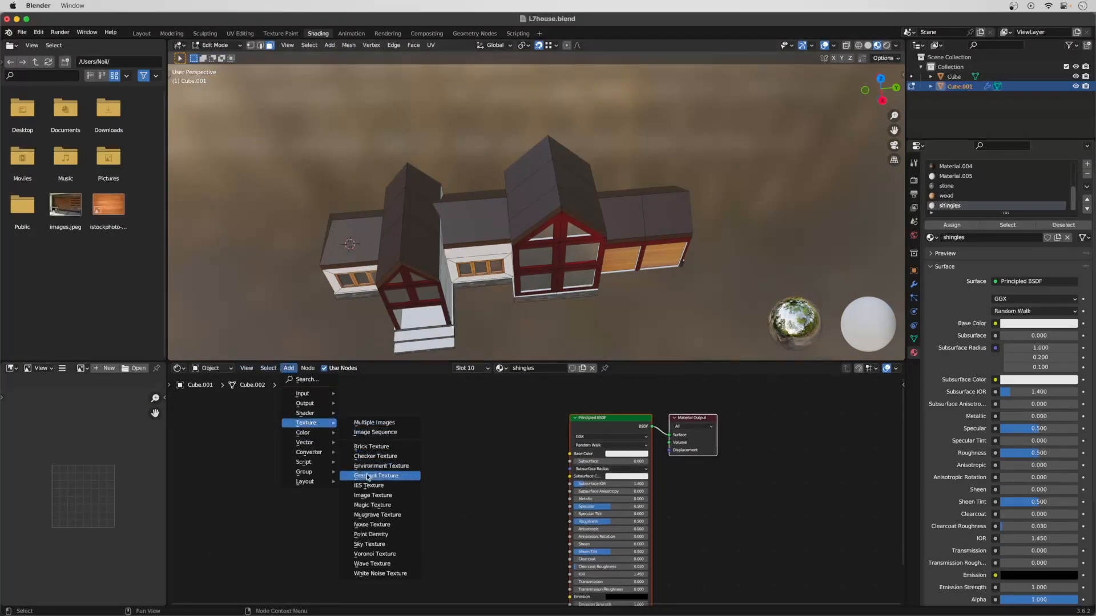
left_click(371, 495)
left_click(453, 432)
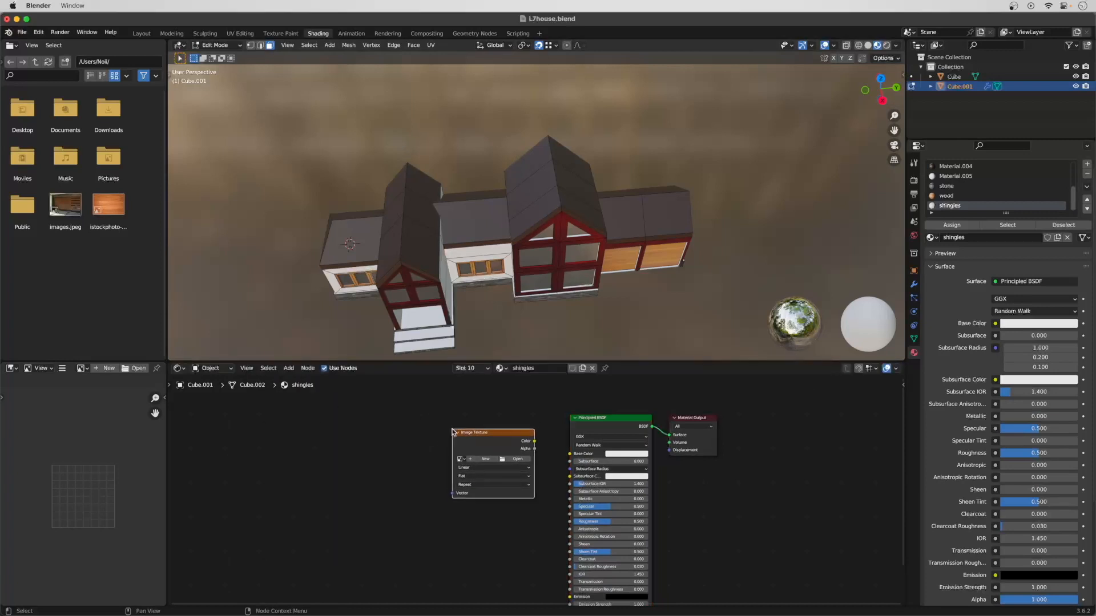
Load shingles.png from the Desktop into the Image Texture node and connect its Color output to Base Color.
left_click(517, 458)
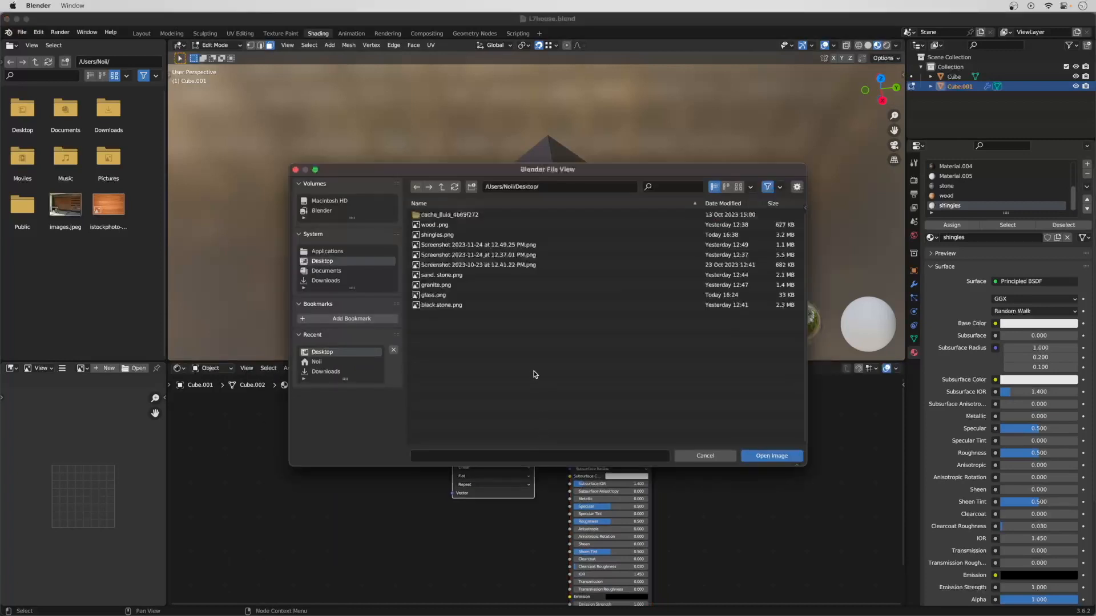
left_click(478, 236)
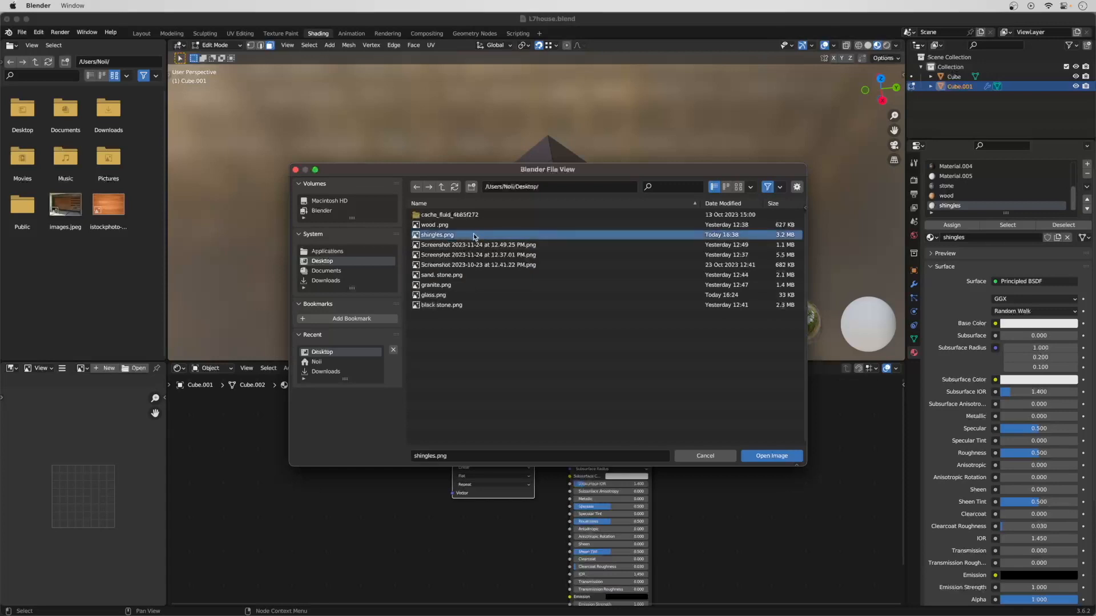
left_click(788, 460)
left_click_drag(535, 442, 569, 454)
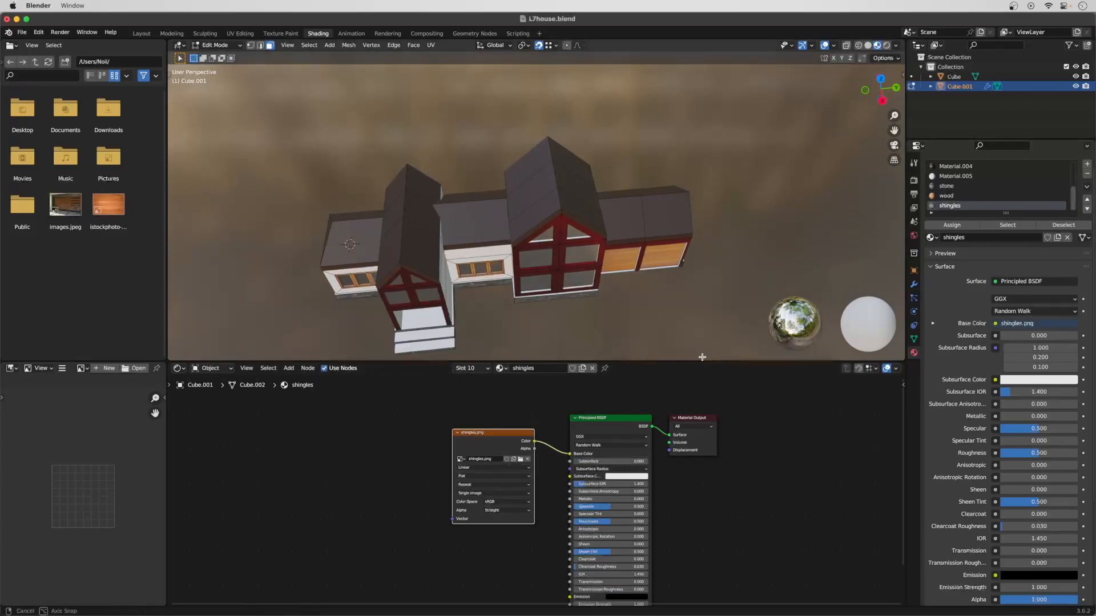
Assign the shingles material to the front roof face of the porch gable's slope facing the middle wing, and unwrap it.
middle_click_drag(654, 338, 658, 348)
left_click(437, 277)
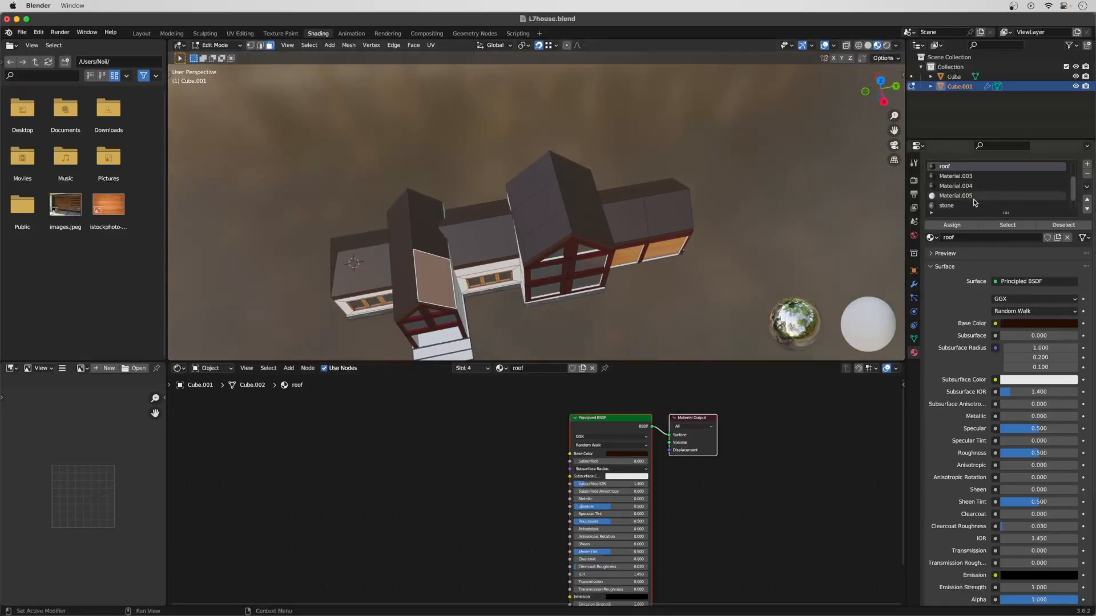
scroll(973, 202, "down", 2)
left_click(963, 206)
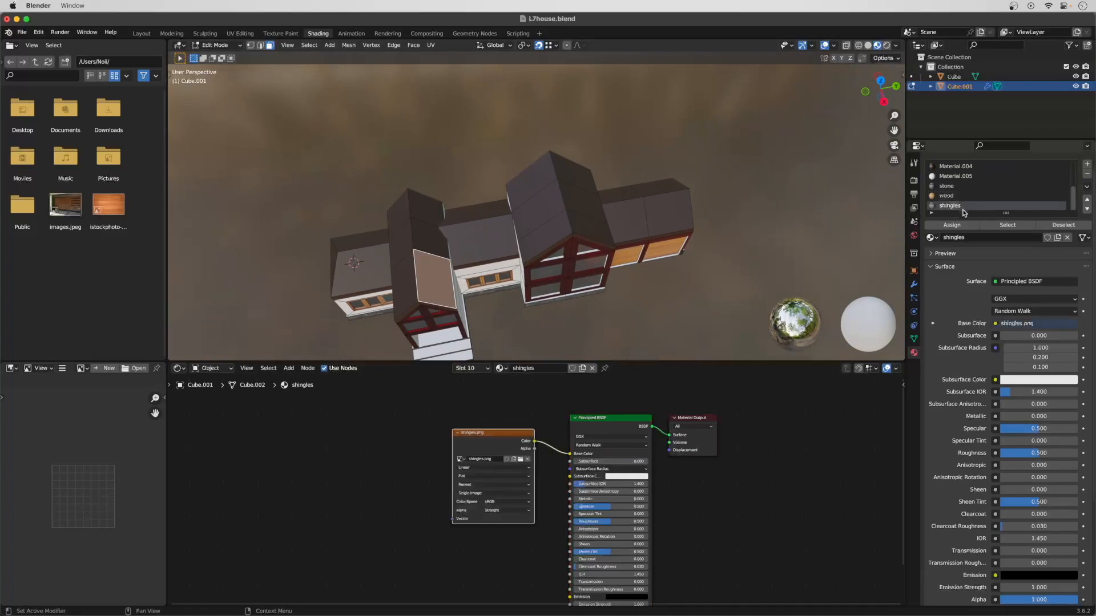
left_click(952, 225)
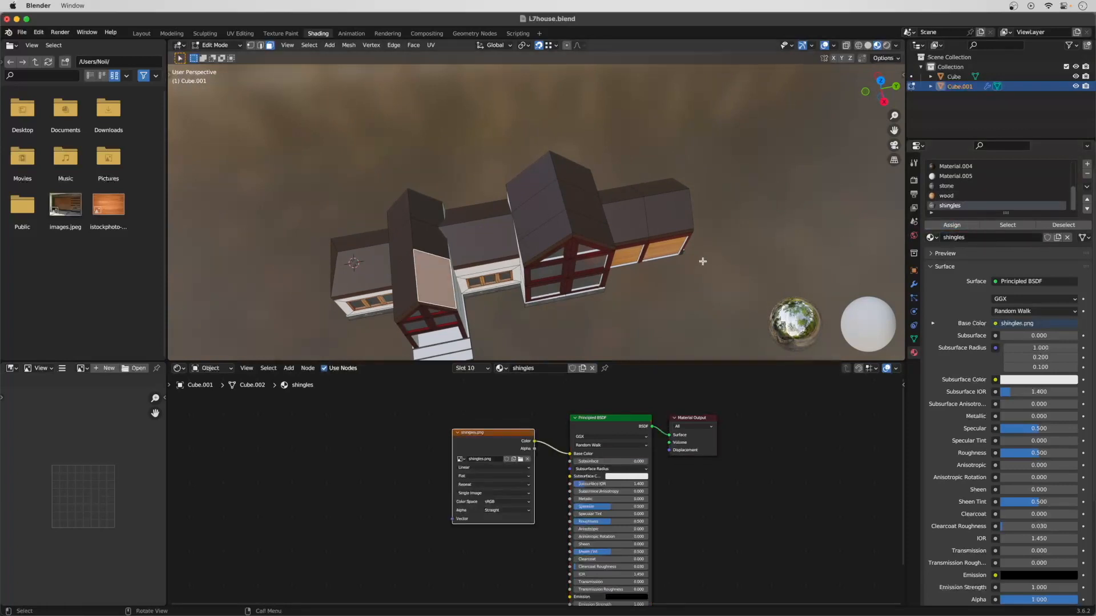
key("u")
left_click(507, 282)
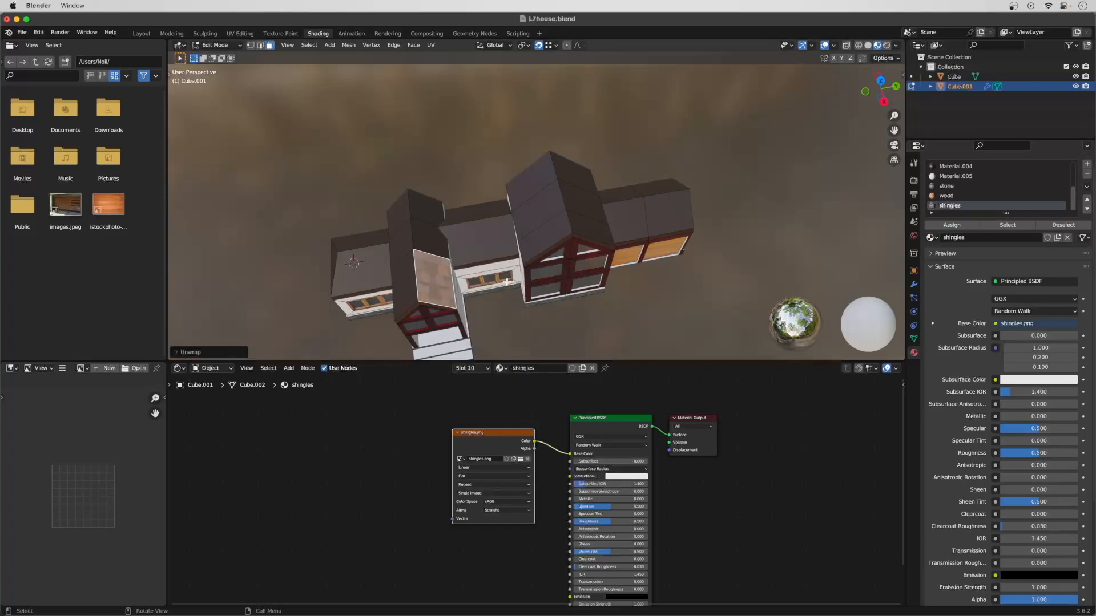
In the UV Editing workspace, scale the roof face's UVs to about twice their size and rotate them by 90°.
left_click(249, 34)
middle_click_drag(697, 371, 649, 377)
scroll(649, 377, "up", 2)
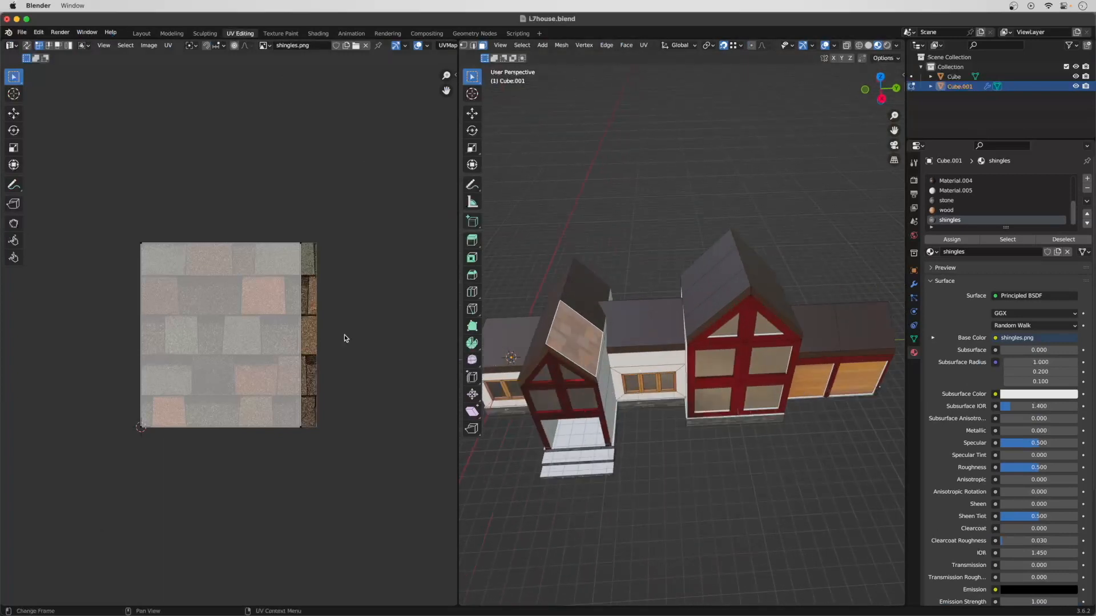
key("a")
key("s")
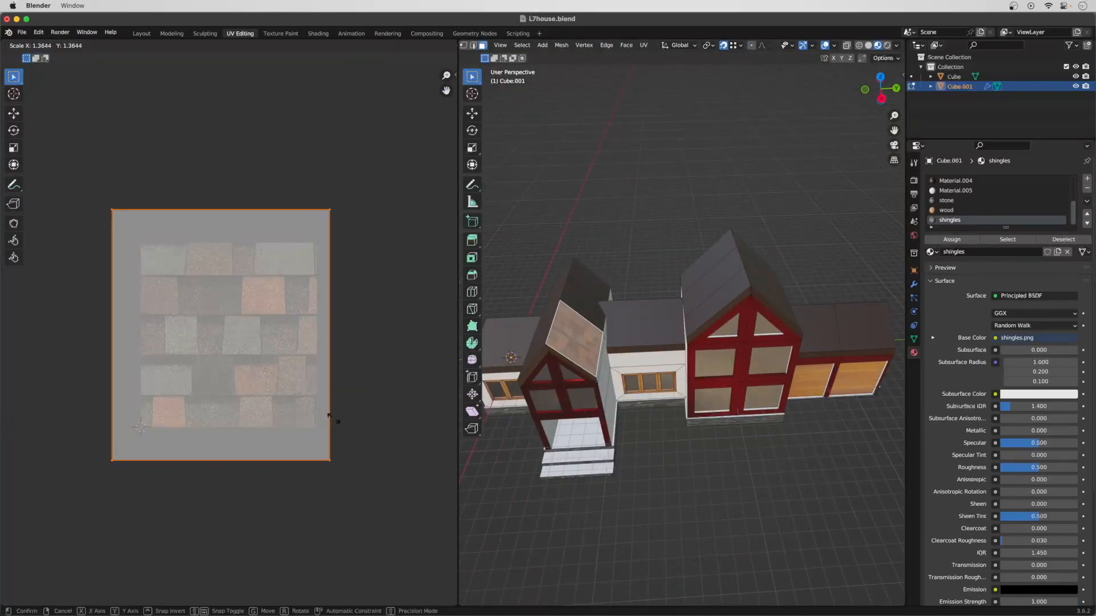
left_click(394, 480)
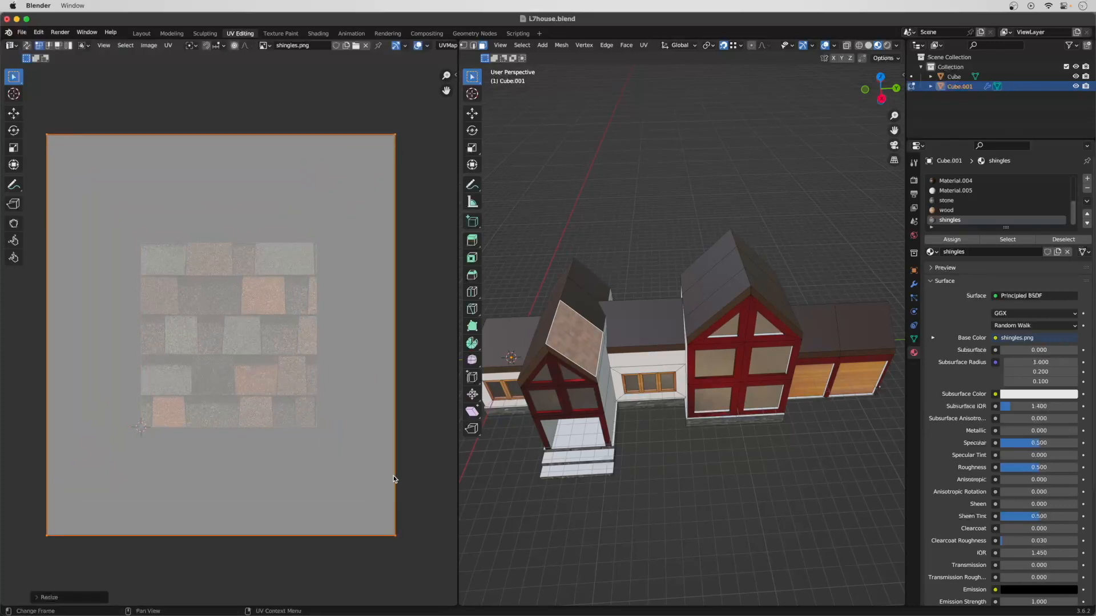
type("r90")
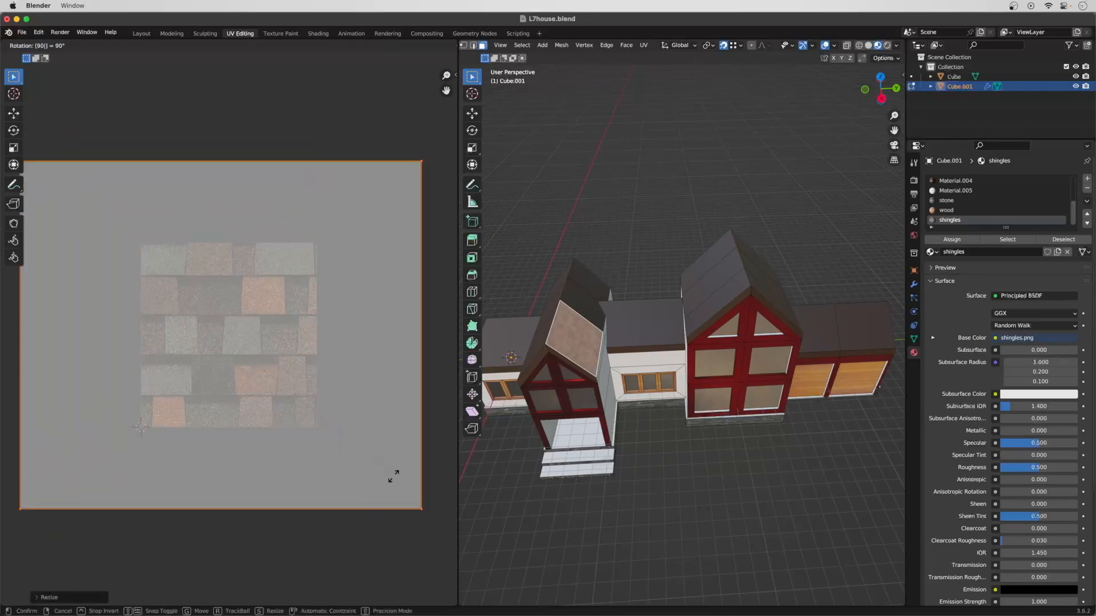
key("Return")
Select the three roof faces on the porch gable's slope facing the outer low wing, assign shingles, and unwrap them.
middle_click_drag(618, 487, 607, 394)
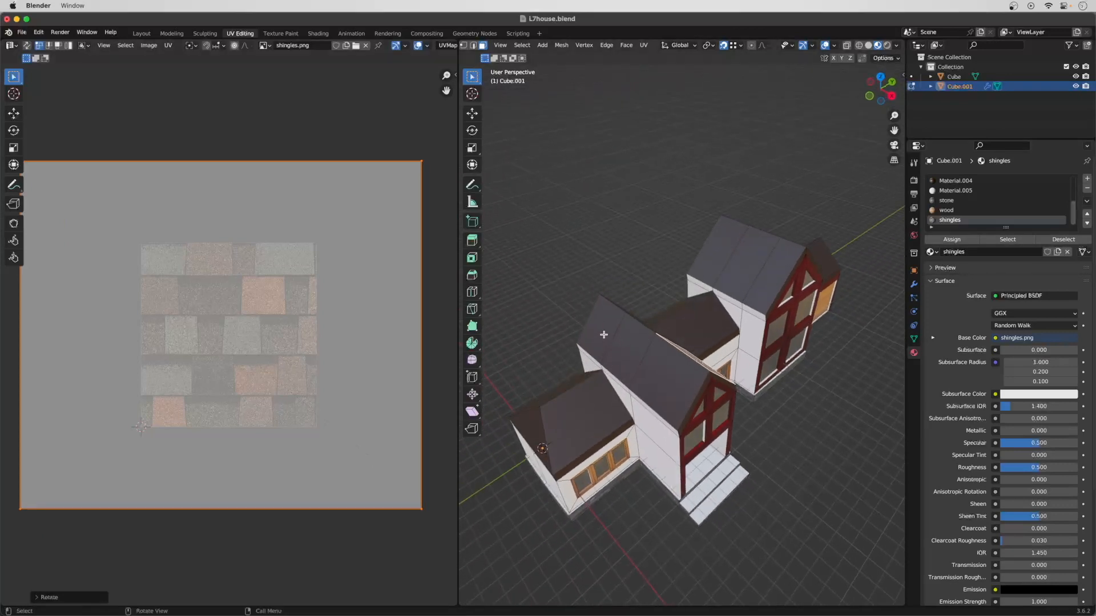
left_click(603, 335)
left_click(631, 362, "shift")
left_click(662, 383, "shift")
middle_click_drag(683, 405, 671, 408)
scroll(970, 203, "down", 2)
left_click(949, 220)
left_click(952, 240)
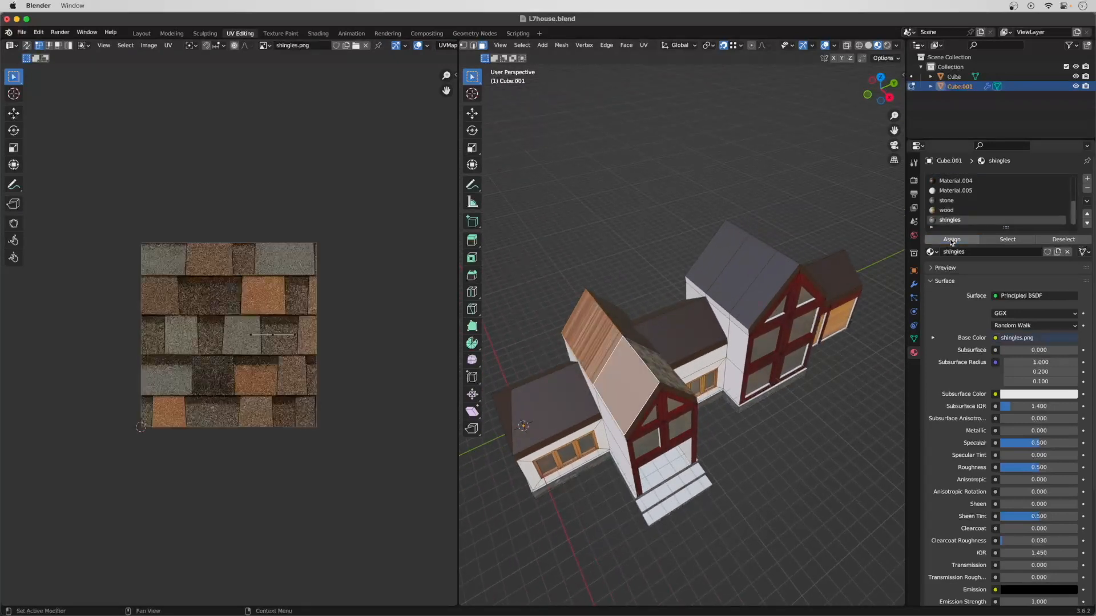
Rotate the UVs of the three selected roof faces by 90° and scale them up to more than twice their size.
left_click_drag(98, 189, 266, 442)
type("r")
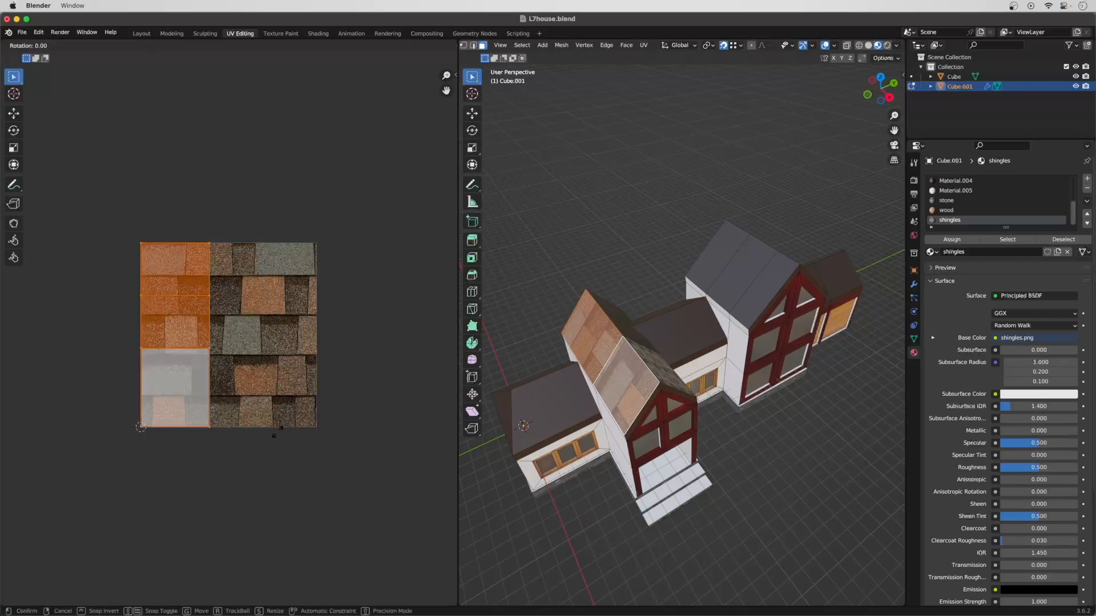
type("90")
key("Return")
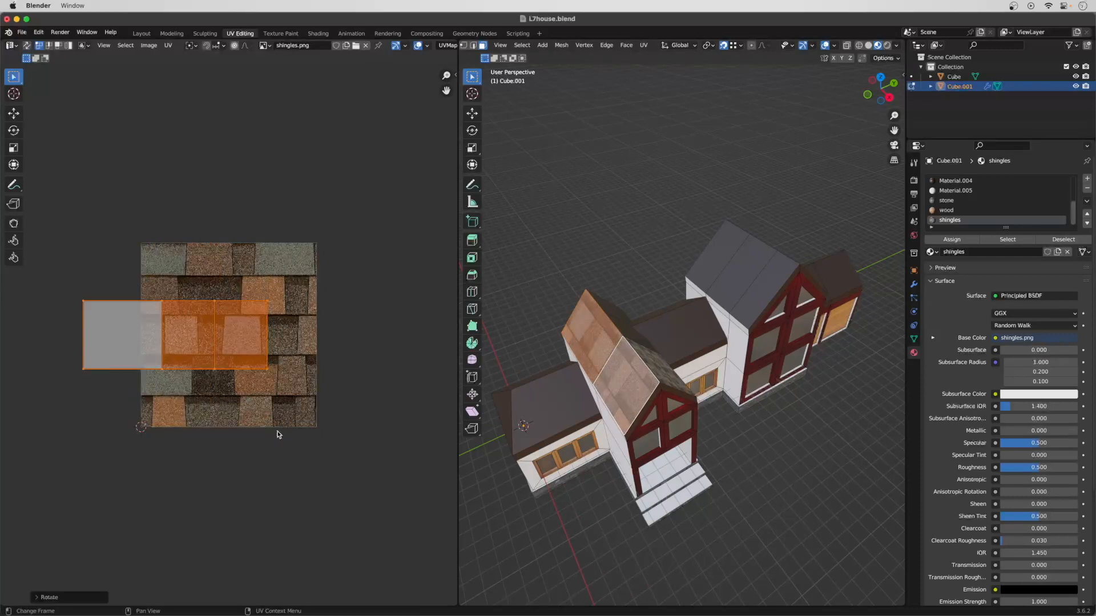
key("s")
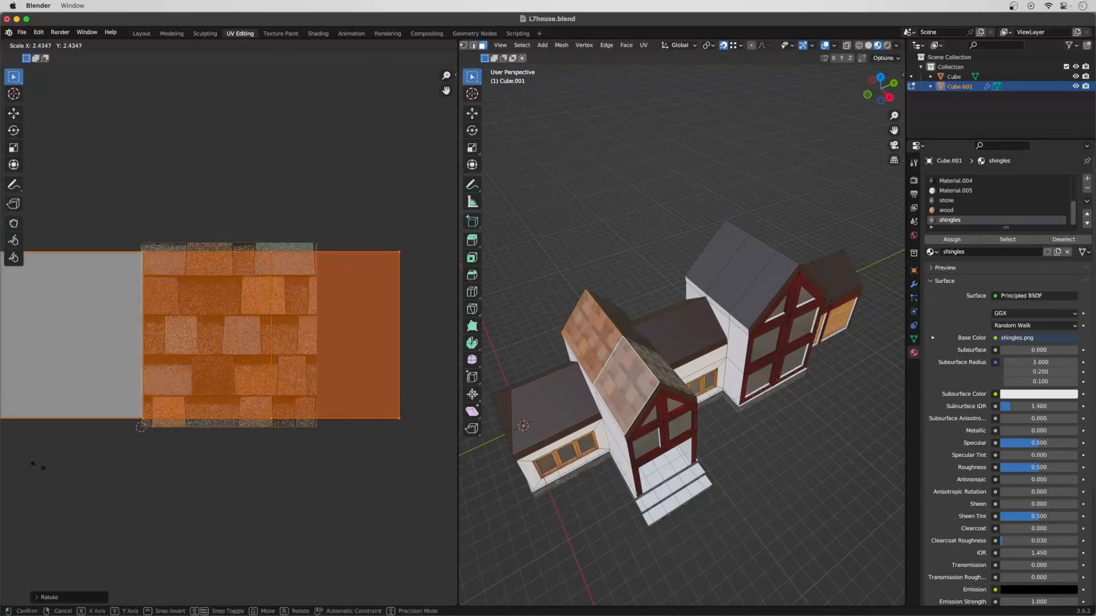
left_click(19, 502)
Select the two rear roof faces on the porch gable's slope facing the middle wing, assign the shingles material, and unwrap them.
middle_click_drag(498, 532, 460, 524)
left_click(589, 298)
left_click(595, 286, "shift")
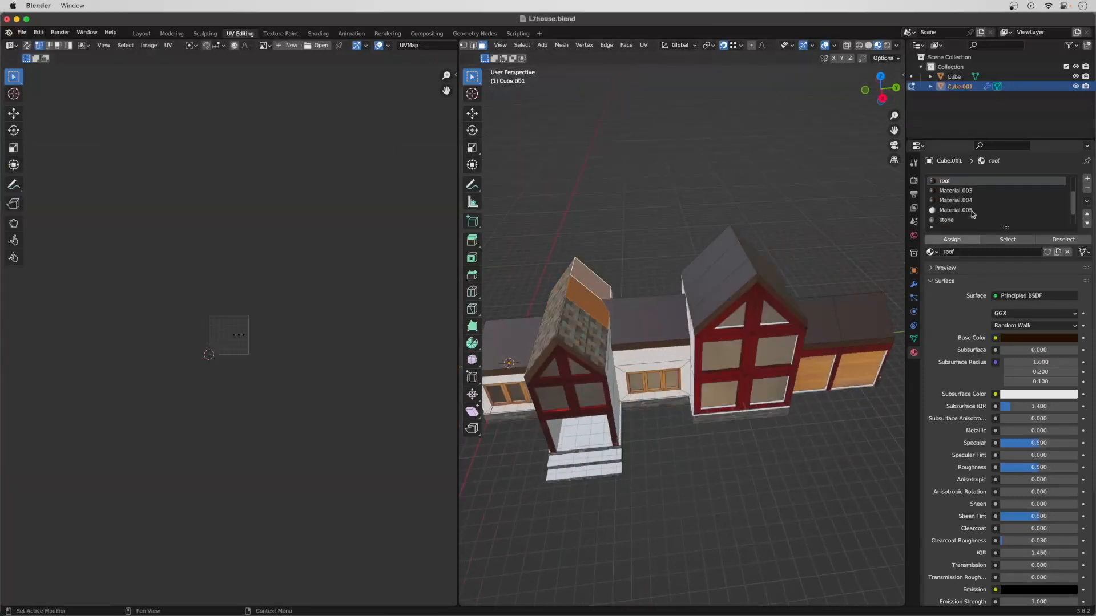
scroll(955, 213, "down", 1)
scroll(955, 215, "down", 1)
left_click(939, 222)
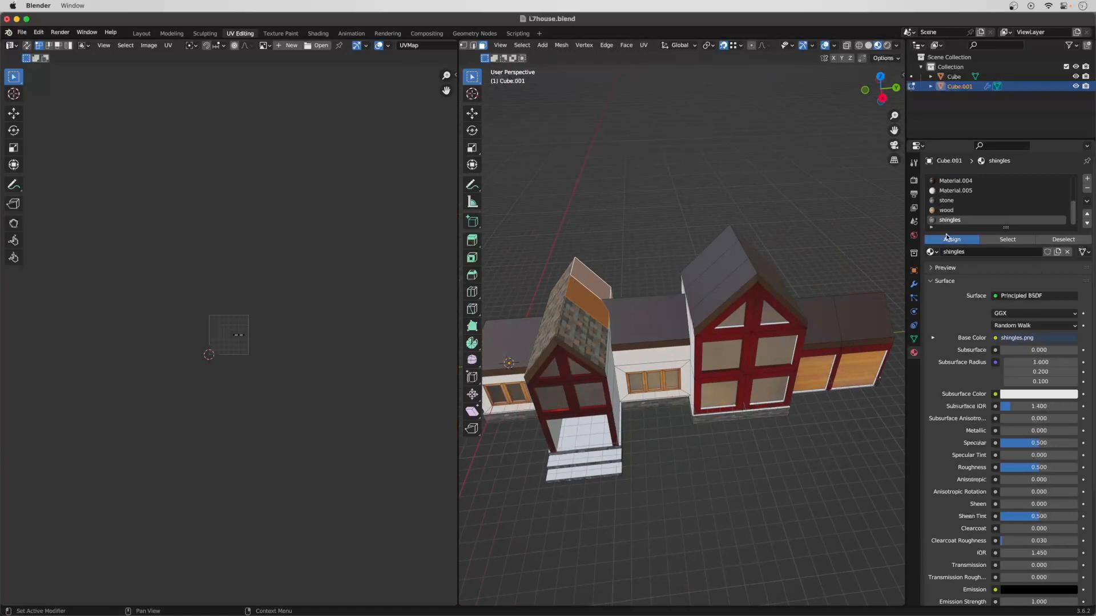
left_click(946, 236)
key("u")
left_click(588, 317)
Rotate the UVs of the two rear porch roof faces by 90° and scale them up beyond the shingles image.
left_click_drag(95, 224, 355, 485)
type("r")
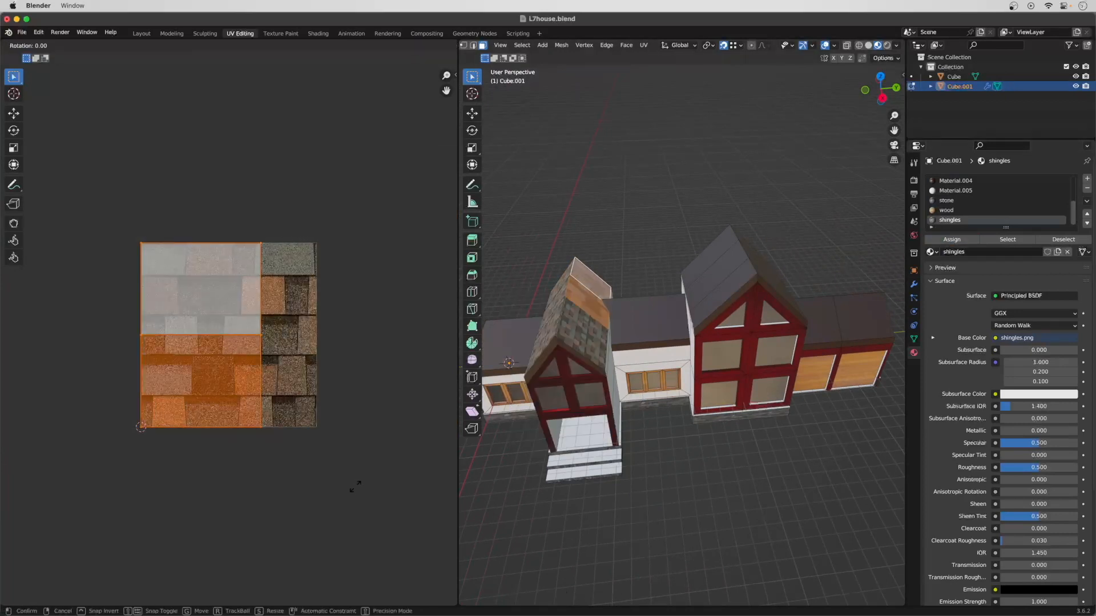
type("90")
key("Return")
key("s")
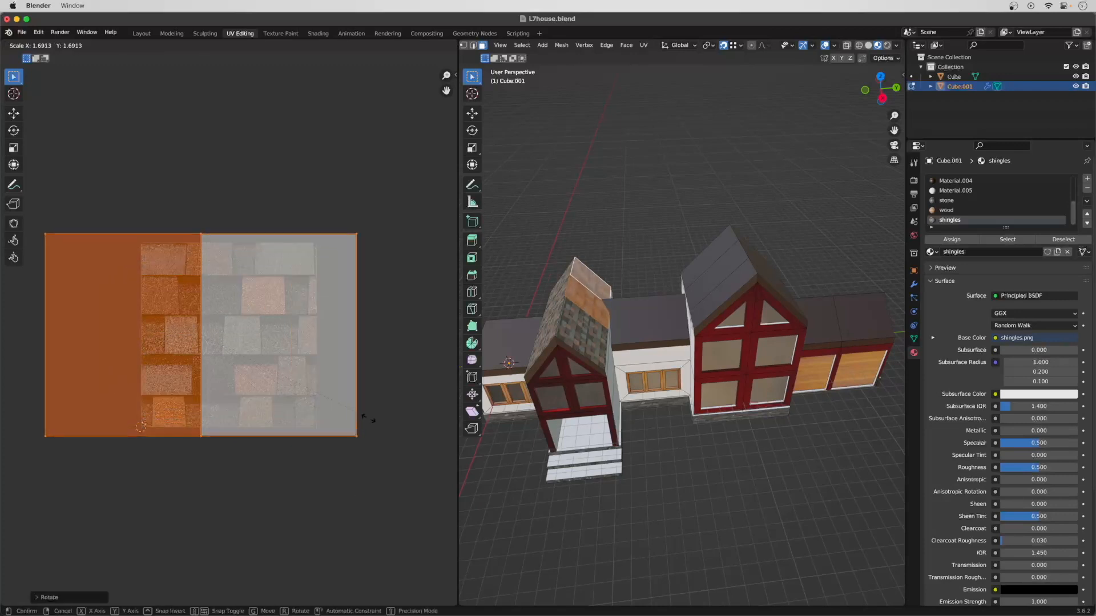
left_click(254, 457)
Select all remaining roof faces on the low wings and the large gable, assign the shingles material, and unwrap them.
middle_click_drag(666, 507, 757, 435)
scroll(646, 512, "up", 1)
scroll(657, 523, "up", 2)
scroll(752, 523, "down", 3)
scroll(756, 447, "down", 3)
middle_click_drag(763, 455, 839, 529)
left_click(680, 391)
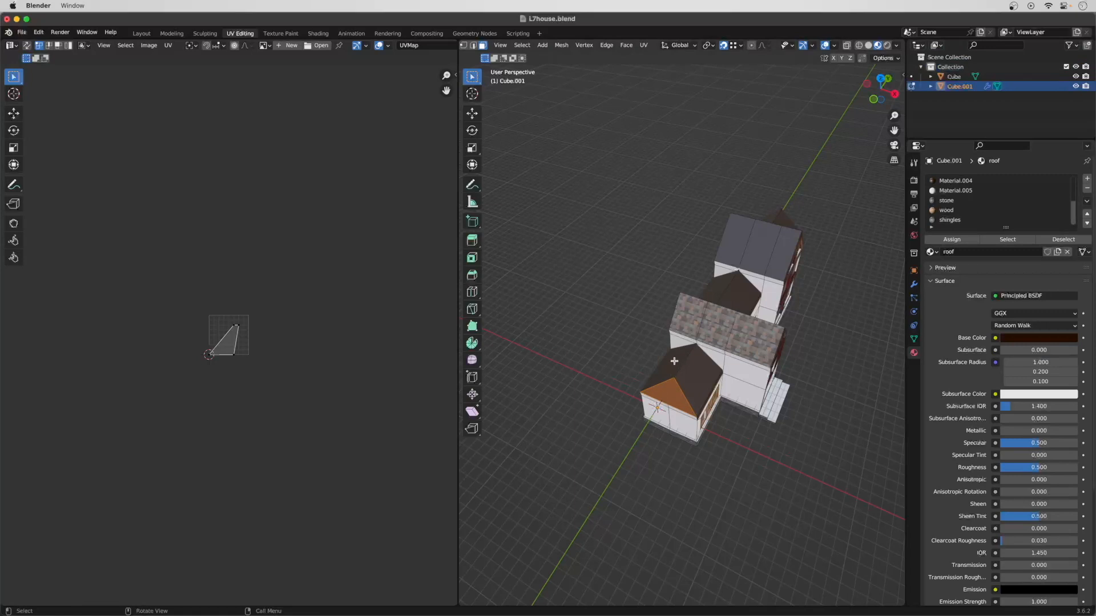
left_click(695, 378, "shift")
middle_click_drag(695, 378, 787, 392)
left_click_drag(788, 394, 825, 423)
left_click(950, 219)
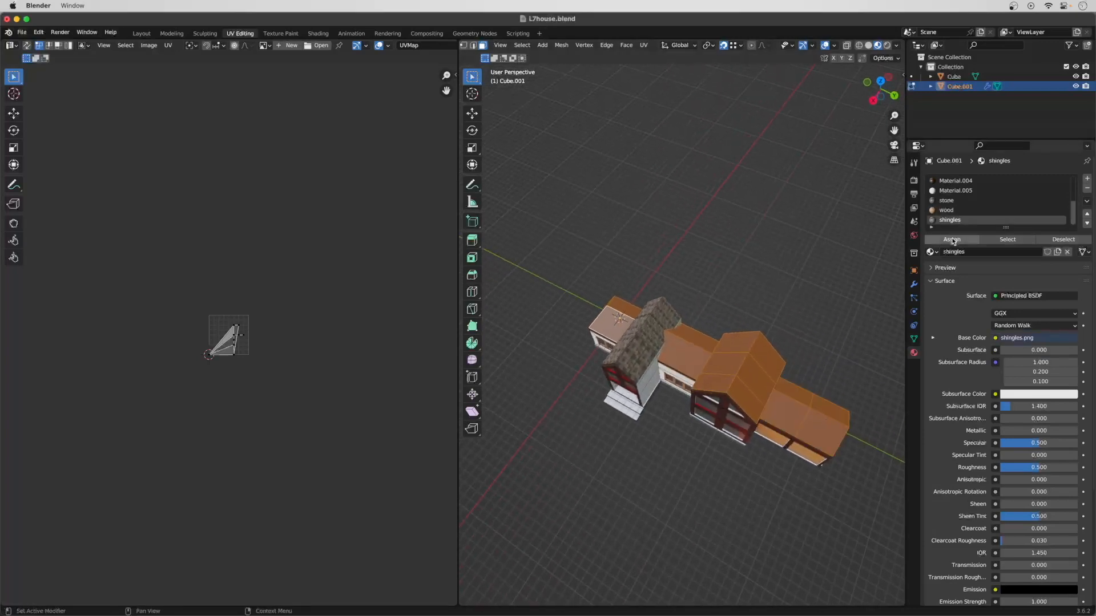
left_click(953, 240)
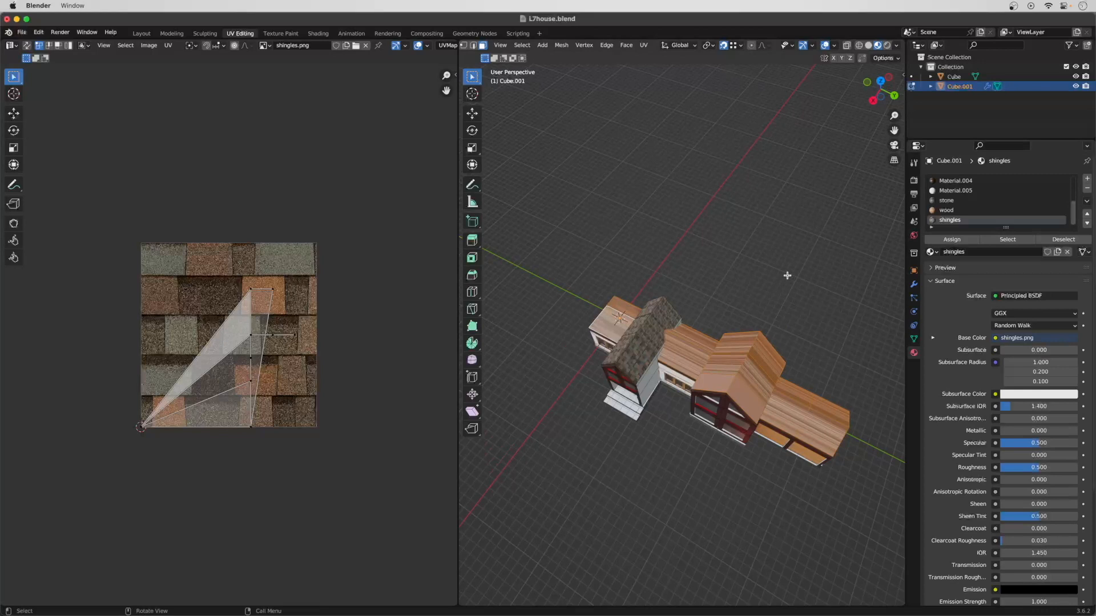
key("u")
left_click(742, 276)
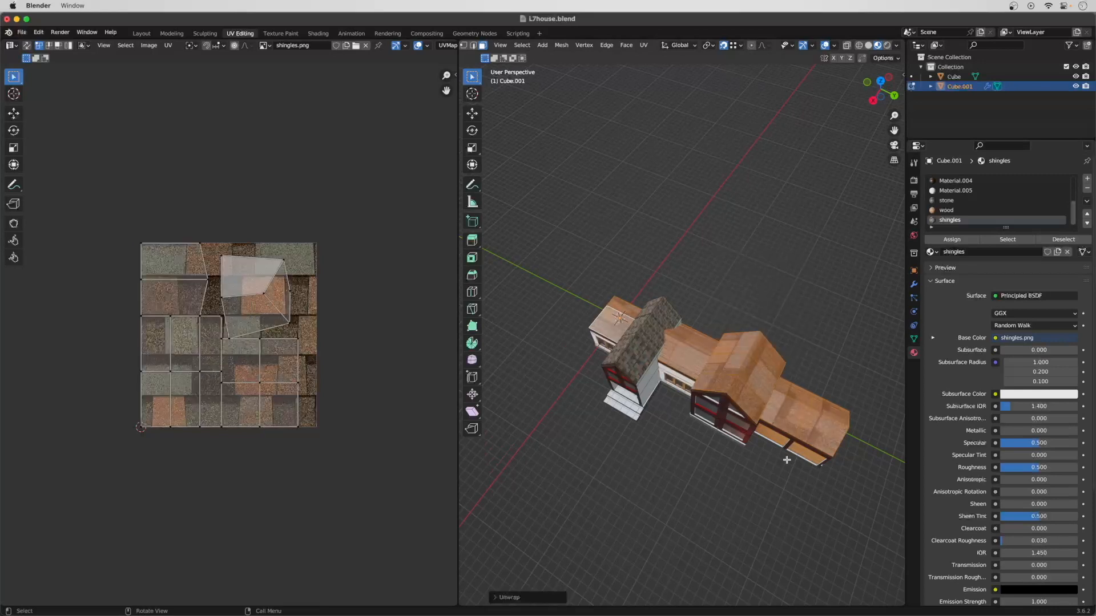
Rotate the UVs of the remaining roof faces by -90°, scale them up beyond the shingles image, and deselect the faces.
middle_click_drag(780, 466, 800, 465)
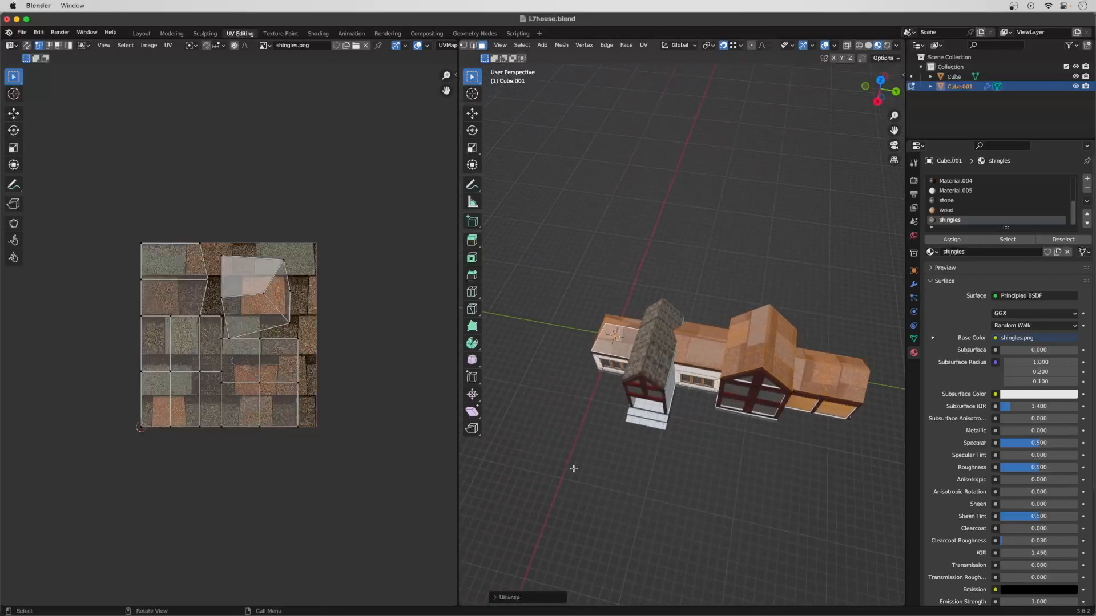
left_click_drag(98, 189, 399, 527)
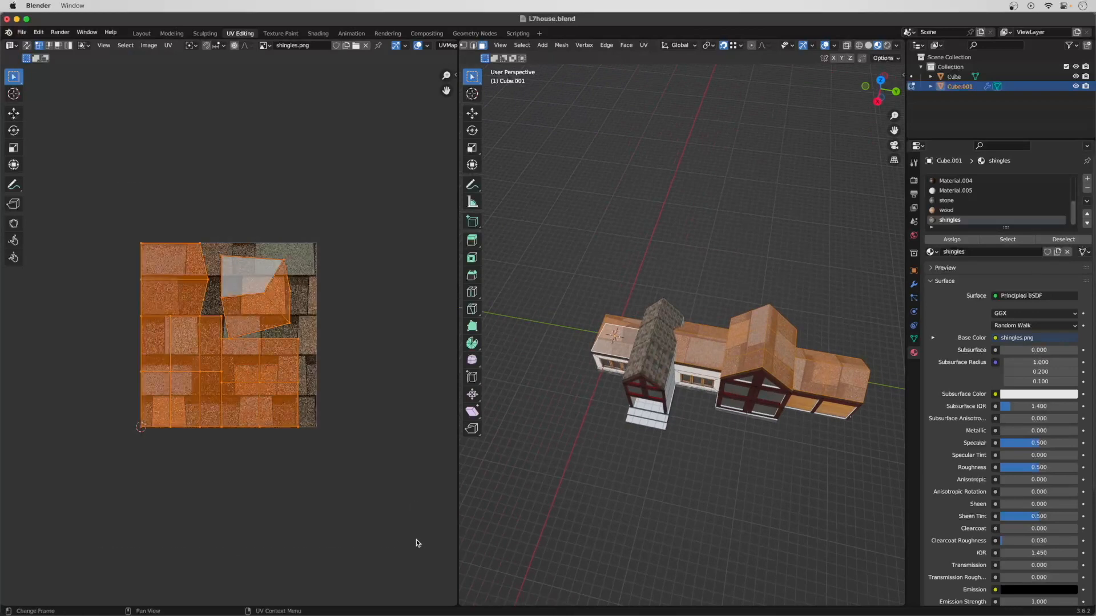
type("r-90")
key("Return")
key("s")
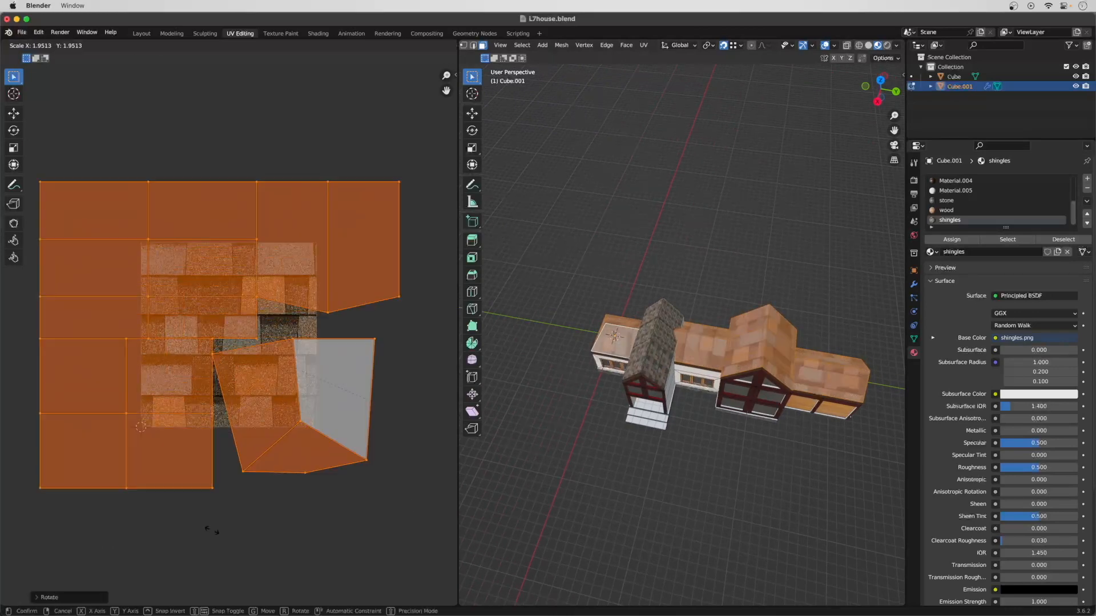
left_click(402, 99)
scroll(628, 472, "up", 2)
left_click(668, 486)
middle_click_drag(688, 495, 706, 417)
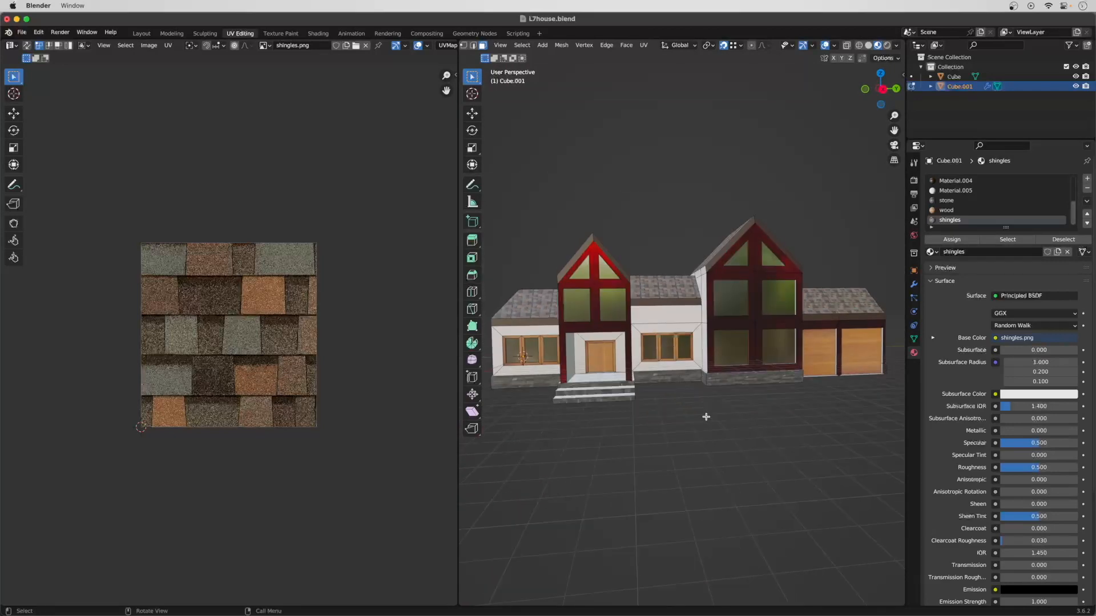
Create a new material in a new slot of the house and name it granite.
left_click(1087, 178)
left_click(1010, 252)
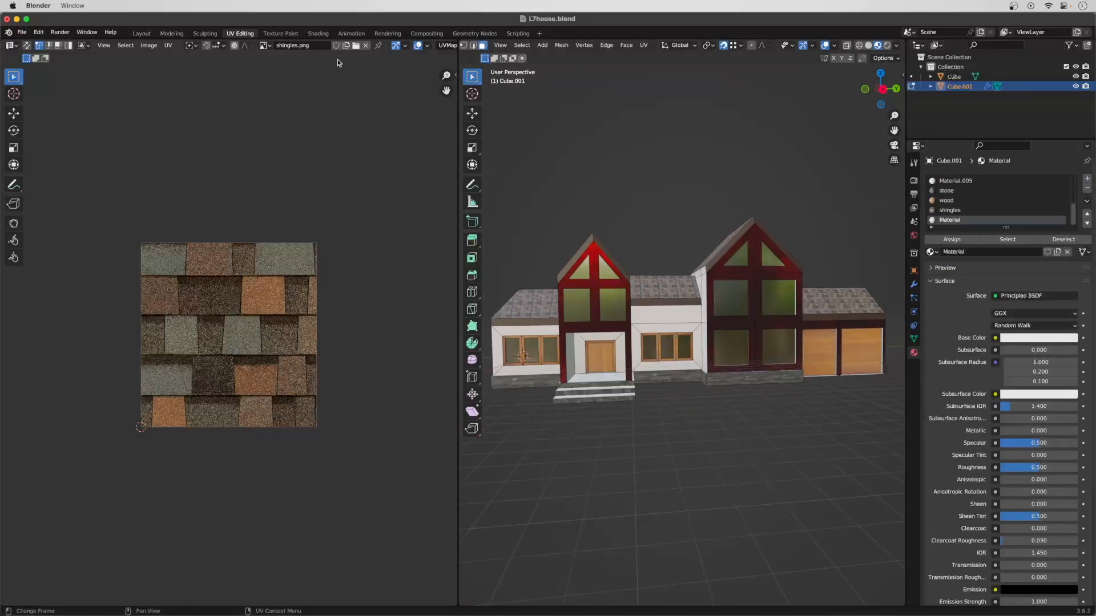
left_click(318, 33)
double_click(963, 206)
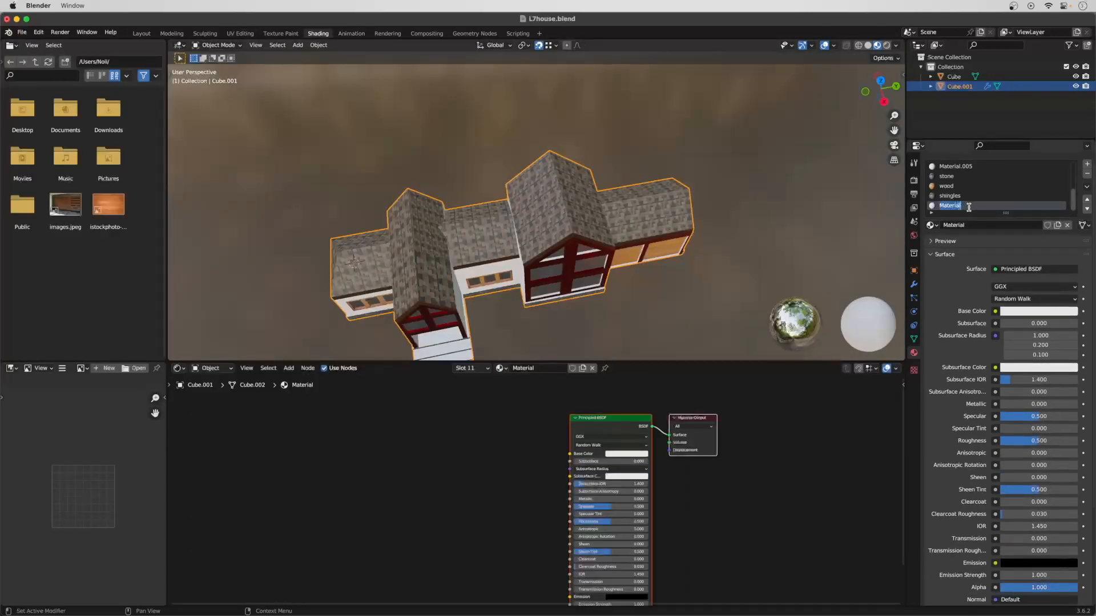
type("granite")
key("Return")
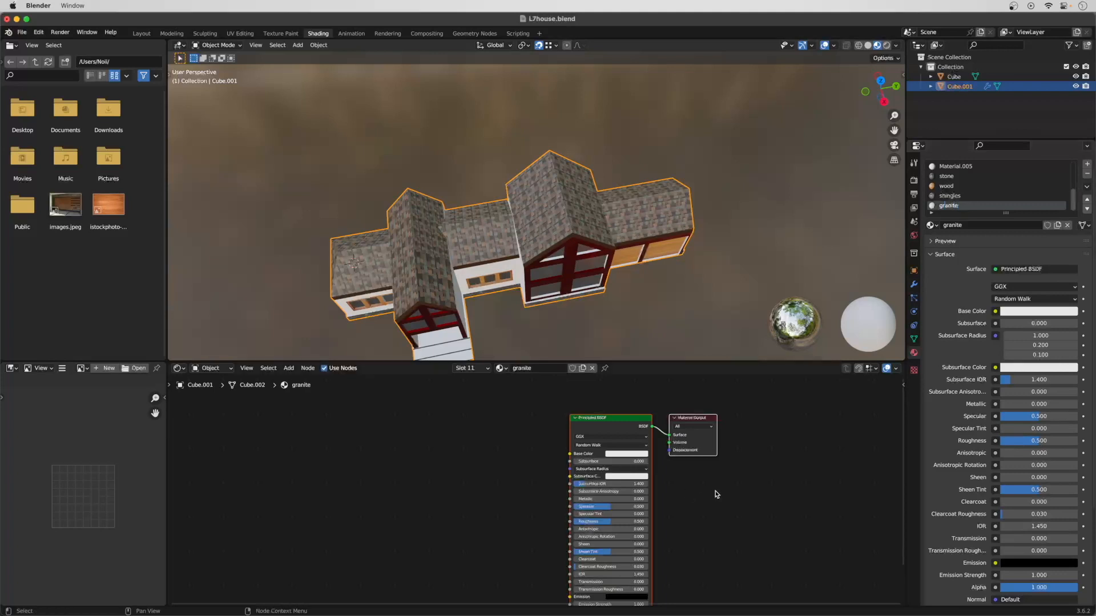
Add an Image Texture node with granite.png to the granite material and connect its Color to the shader's Base Color.
scroll(651, 425, "up", 1)
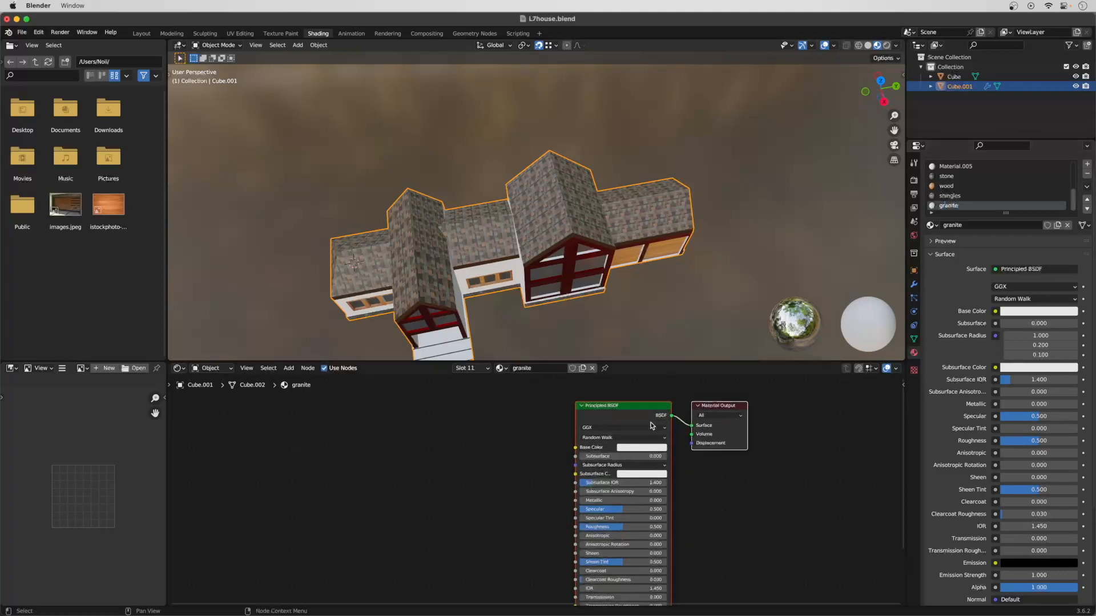
left_click(289, 368)
mouse_move(313, 424)
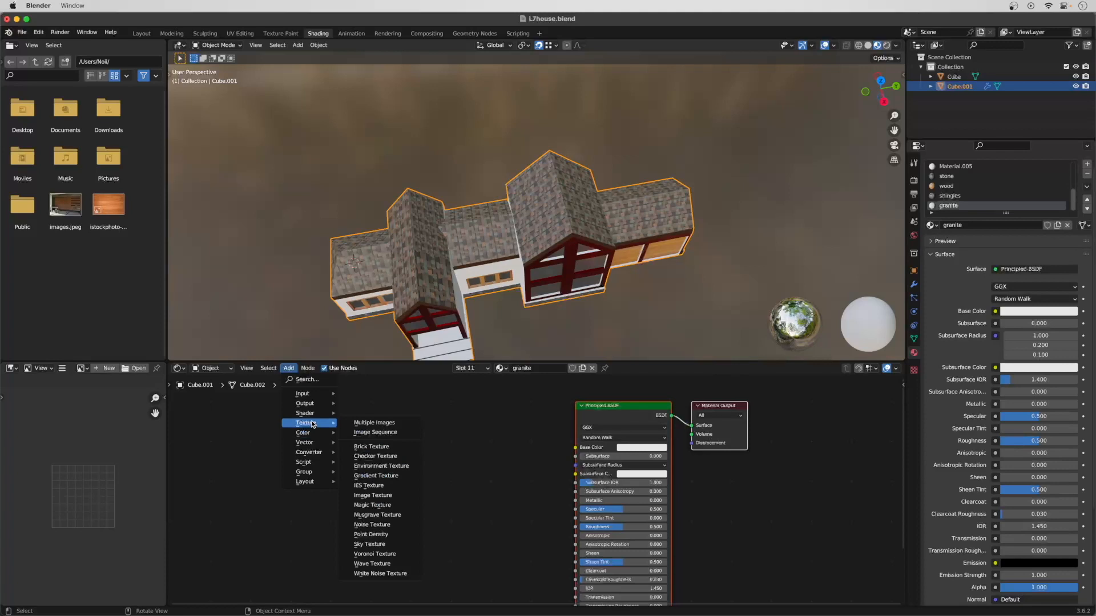
left_click(377, 495)
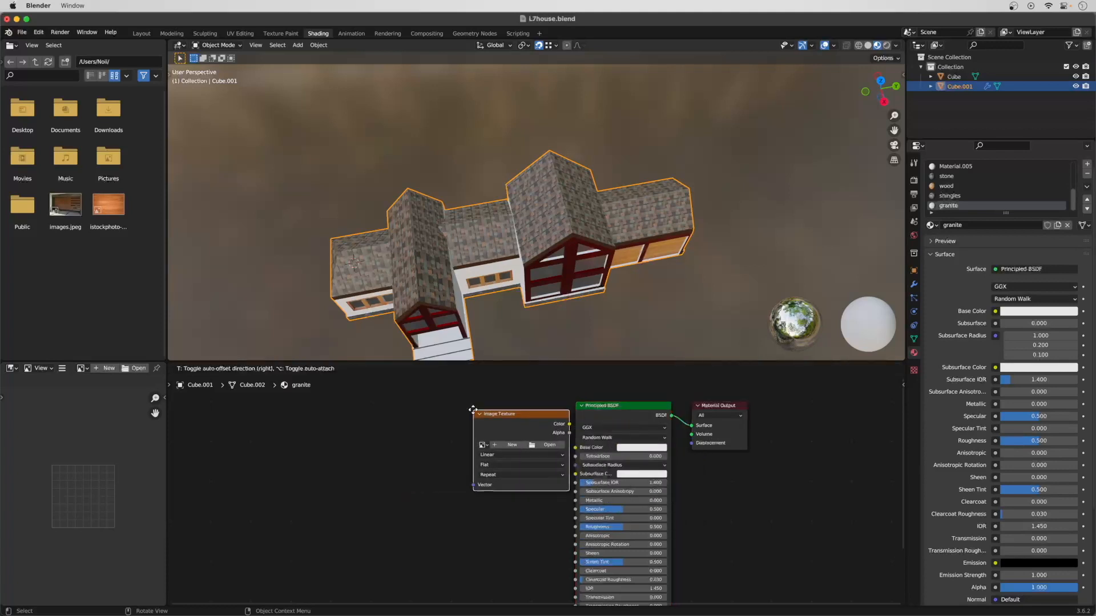
left_click(529, 384)
left_click(524, 444)
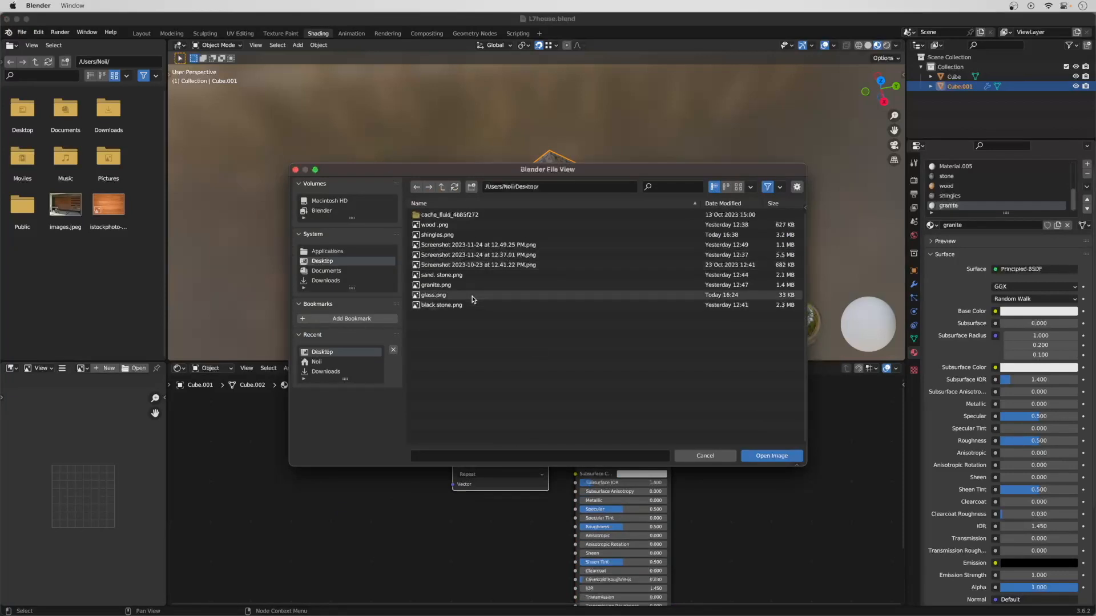
left_click(456, 285)
left_click(772, 455)
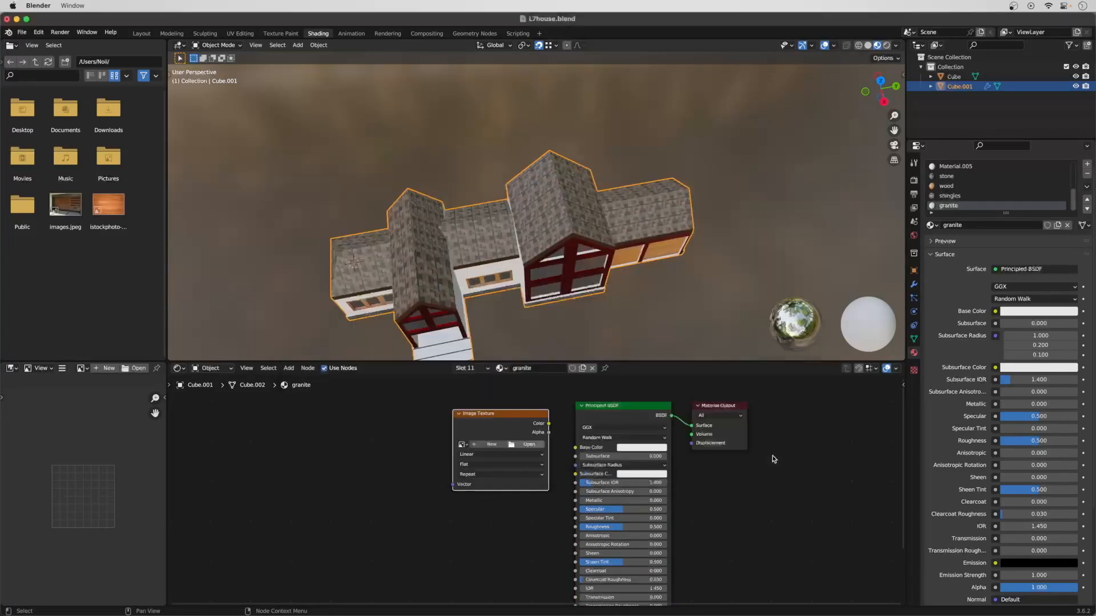
left_click_drag(549, 423, 575, 448)
In Edit Mode, assign the granite material to the porch floor and step treads, and unwrap these faces.
middle_click_drag(588, 319, 611, 269)
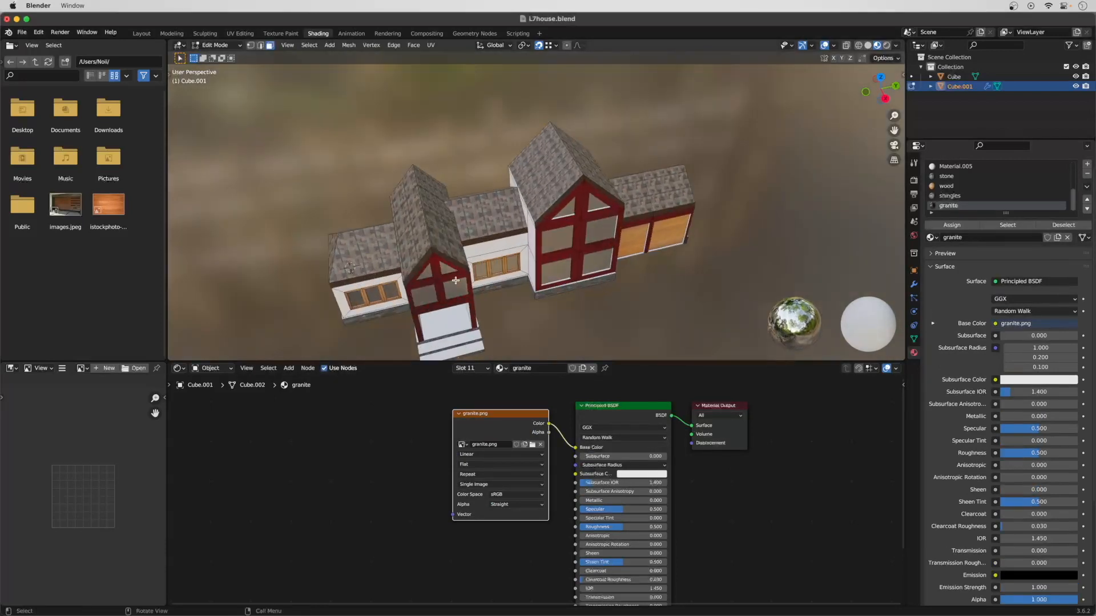
key("Tab")
left_click(959, 206)
left_click(961, 226)
middle_click_drag(674, 258, 632, 276)
key("u")
left_click(628, 277)
middle_click_drag(568, 300, 551, 294)
scroll(551, 294, "down", 1)
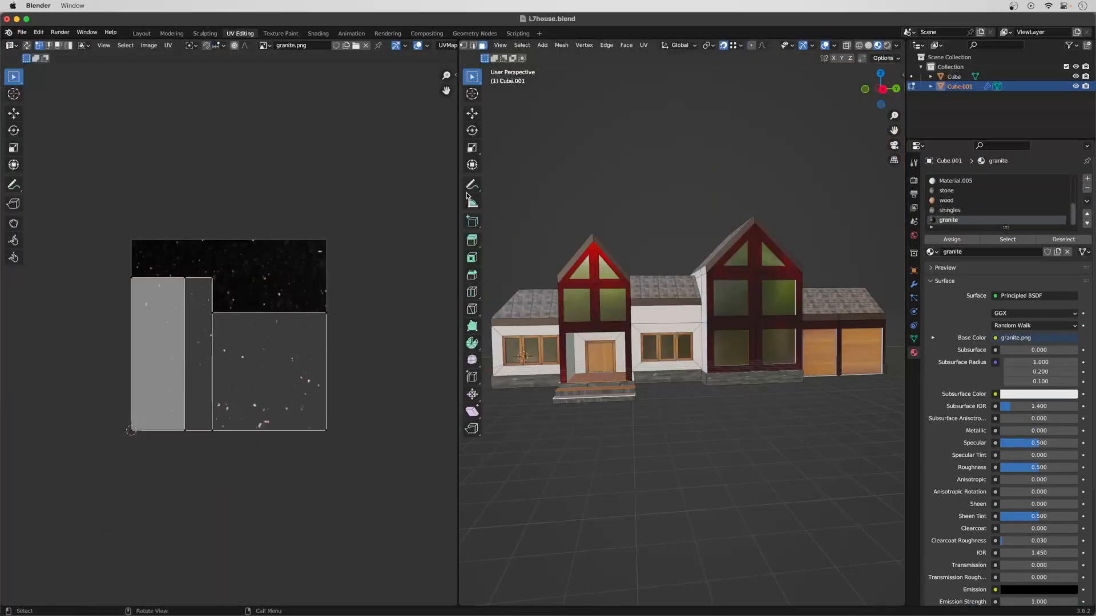
In the UV Editing workspace, scale the UVs of the porch floor and step treads to about 4.6 times their size.
left_click(239, 33)
middle_click_drag(644, 426, 657, 454)
scroll(678, 502, "up", 4)
left_click_drag(27, 188, 411, 508)
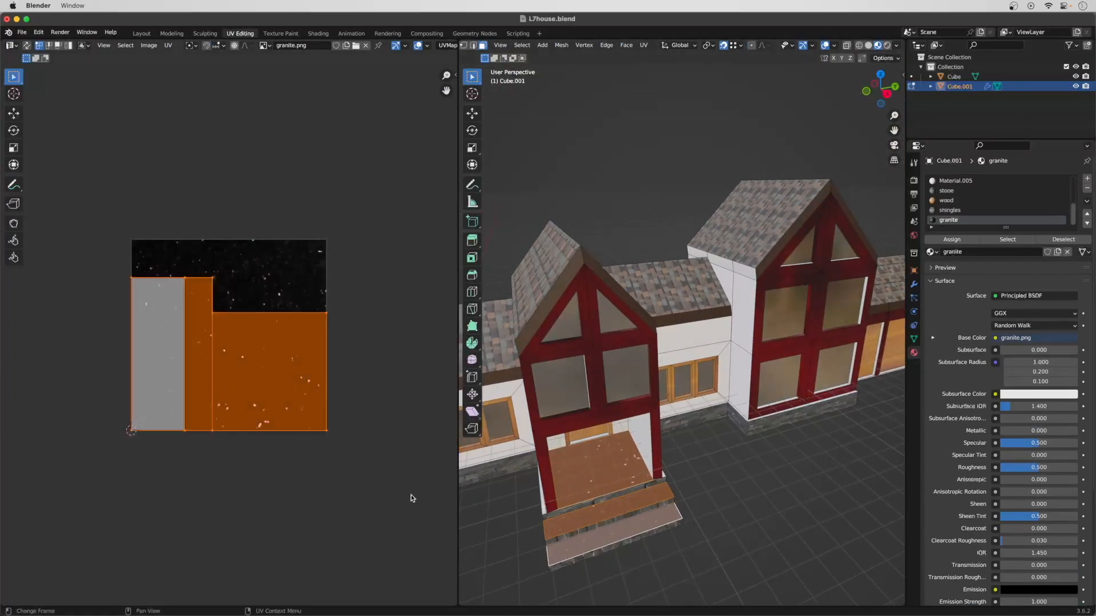
key("s")
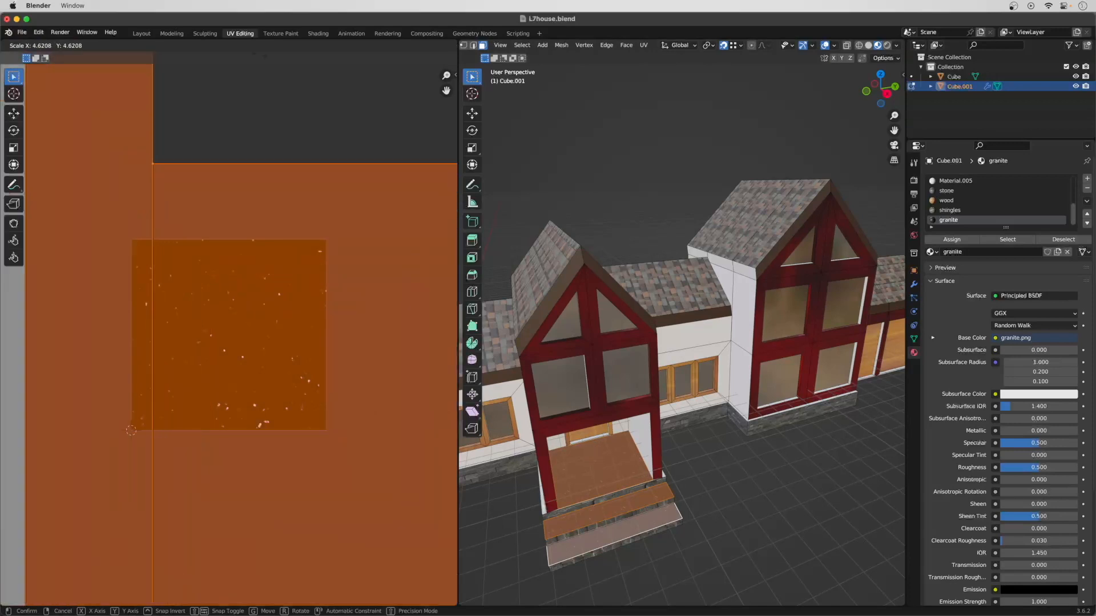
left_click(57, 596)
Set the granite material's Roughness to 0.086 and its Metallic to 0.796.
scroll(751, 456, "down", 2)
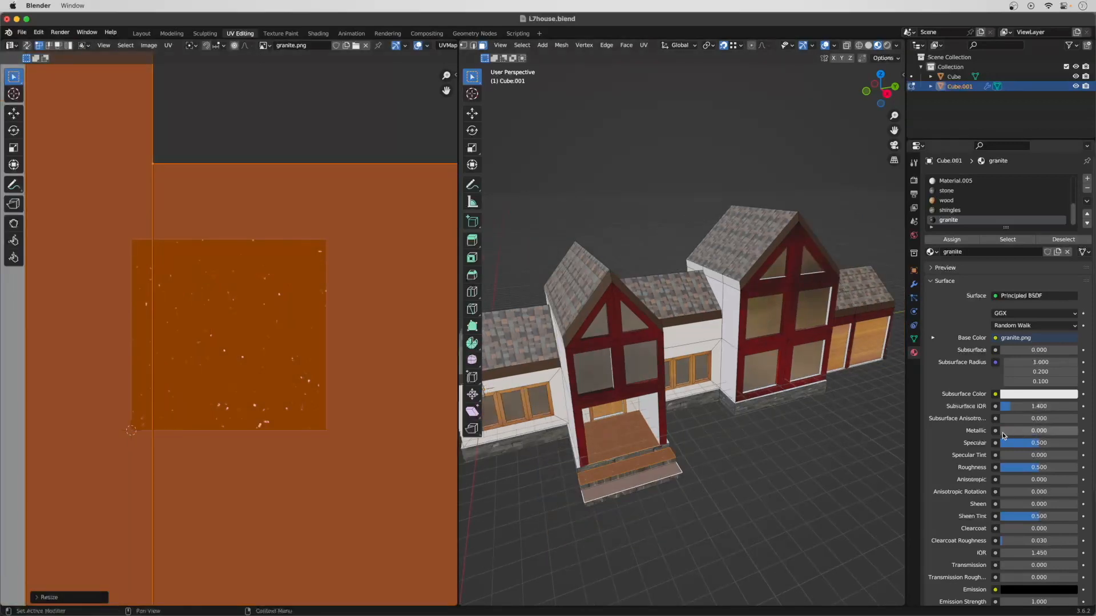
left_click_drag(1039, 467, 1011, 467)
left_click(717, 490)
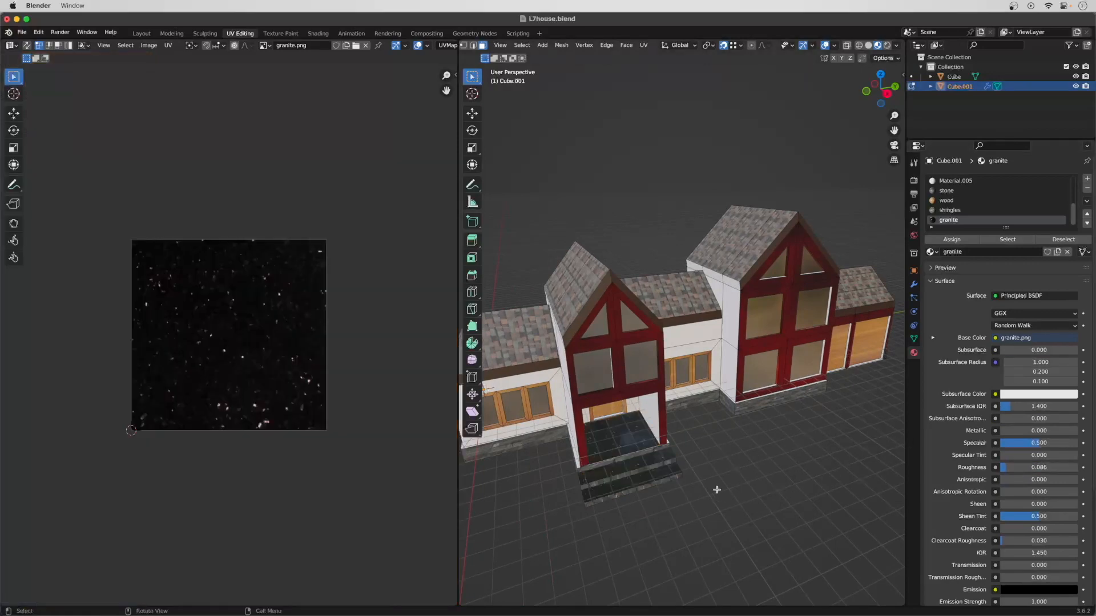
middle_click_drag(704, 465, 680, 573)
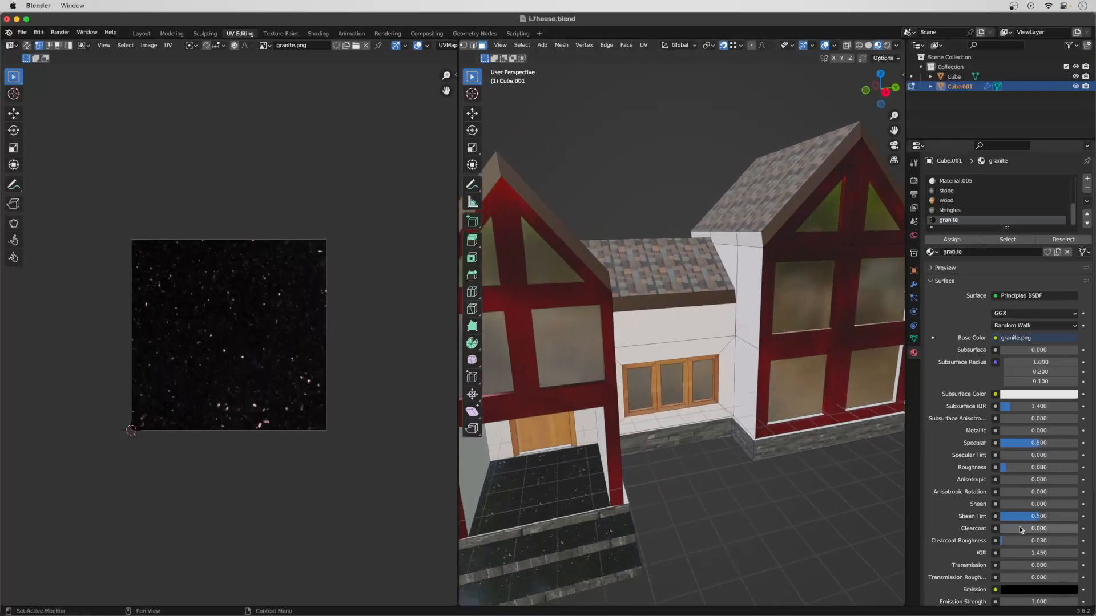
left_click_drag(1002, 430, 1062, 431)
middle_click_drag(723, 542, 709, 511)
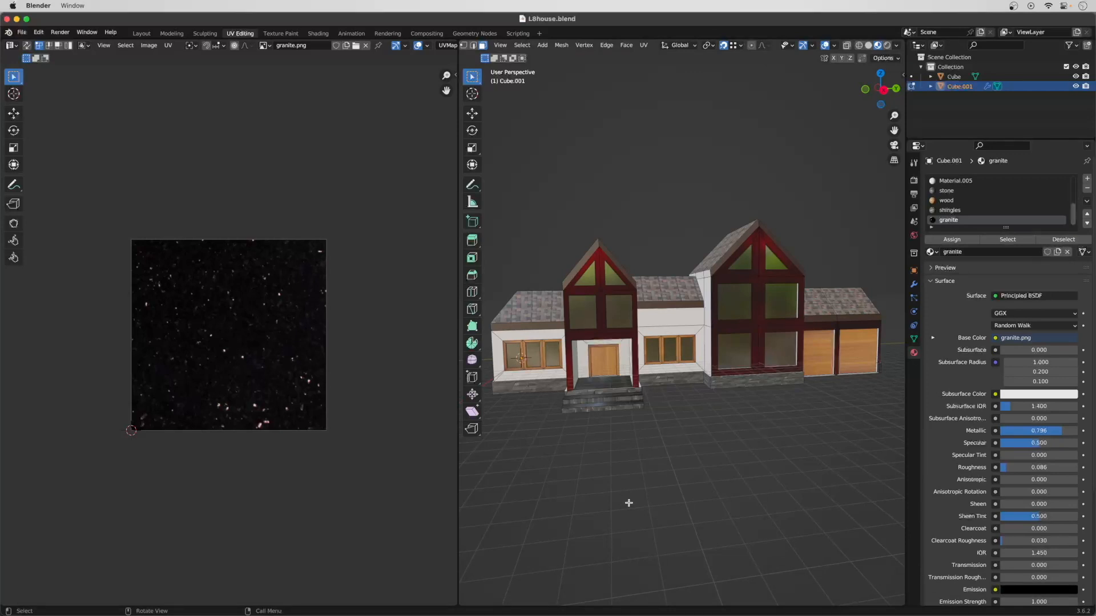
Create another new material in a new slot of the house and name it brick.
left_click(1087, 179)
left_click(1011, 252)
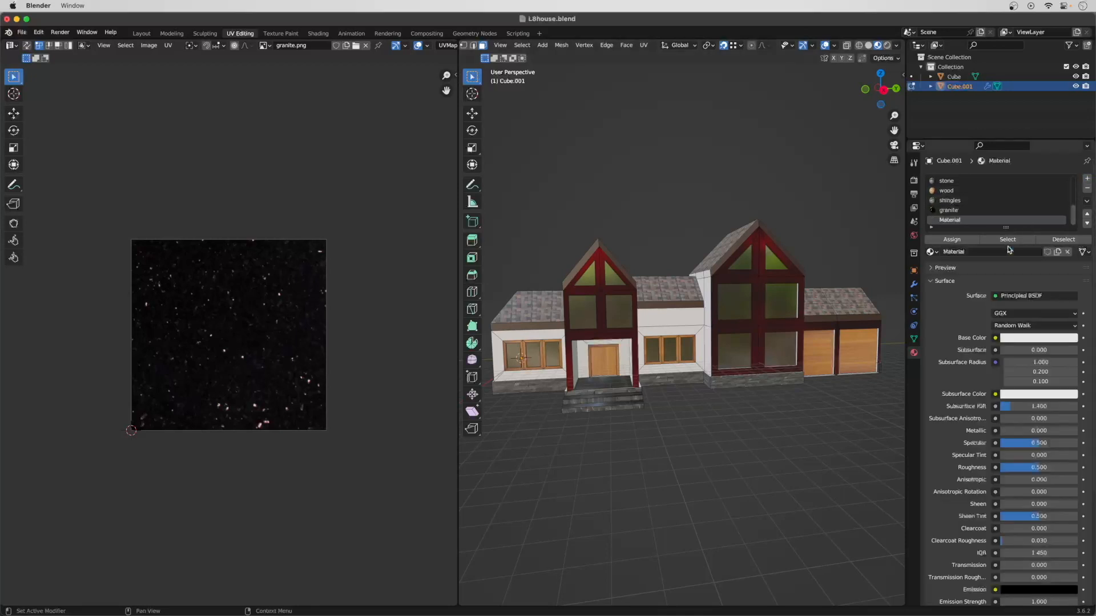
double_click(963, 220)
type("brick")
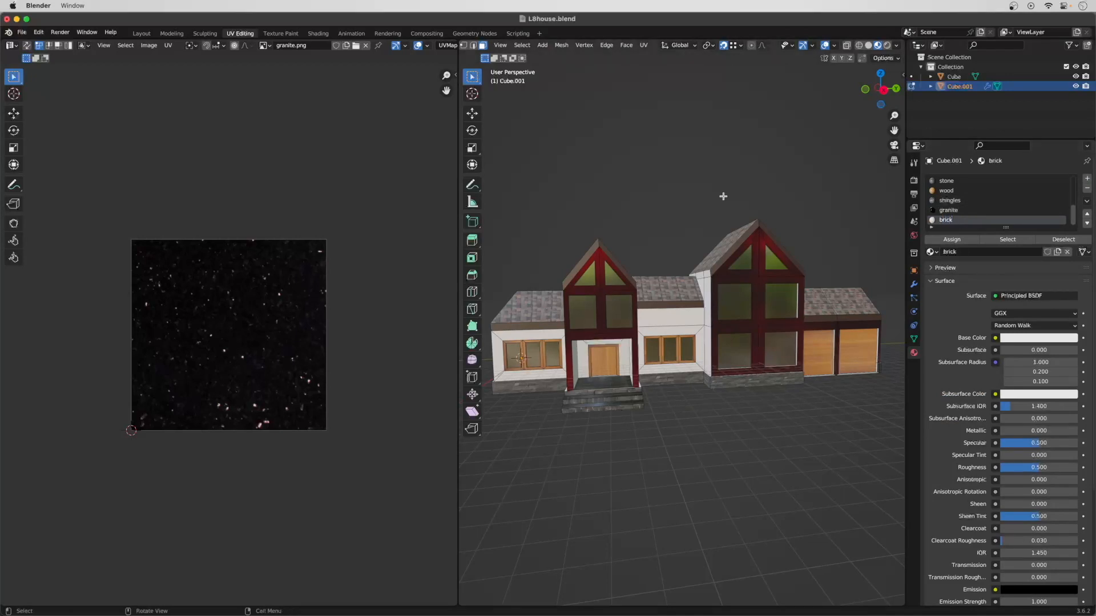
In the Shading workspace, add a Brick Texture node to the brick material and connect its Color to the Principled BSDF's Base Color.
left_click(318, 33)
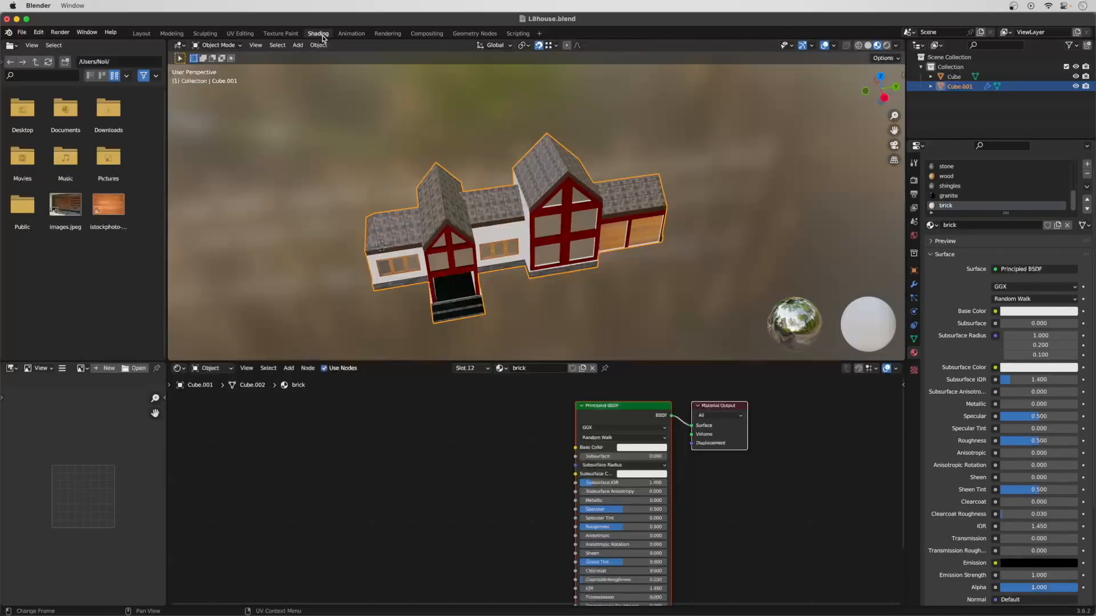
key("Tab")
middle_click_drag(492, 194, 553, 162)
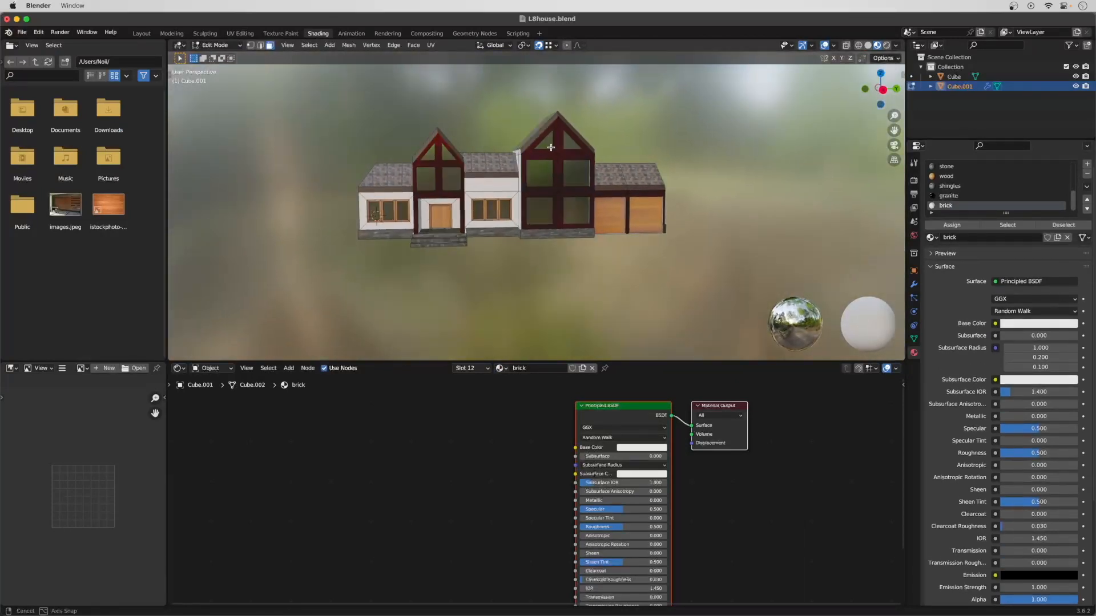
left_click(289, 368)
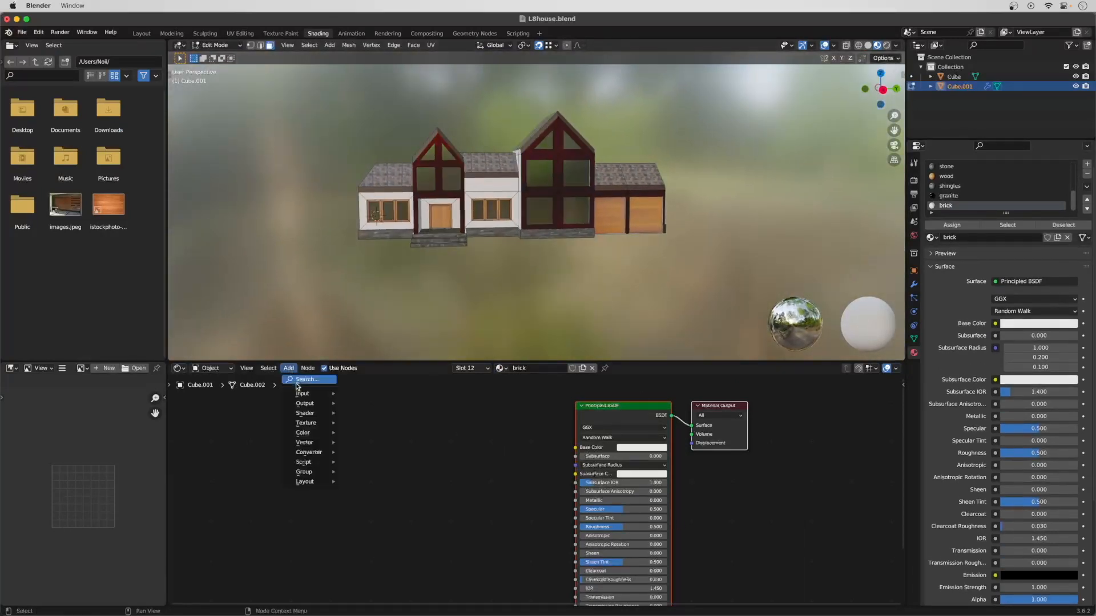
mouse_move(312, 424)
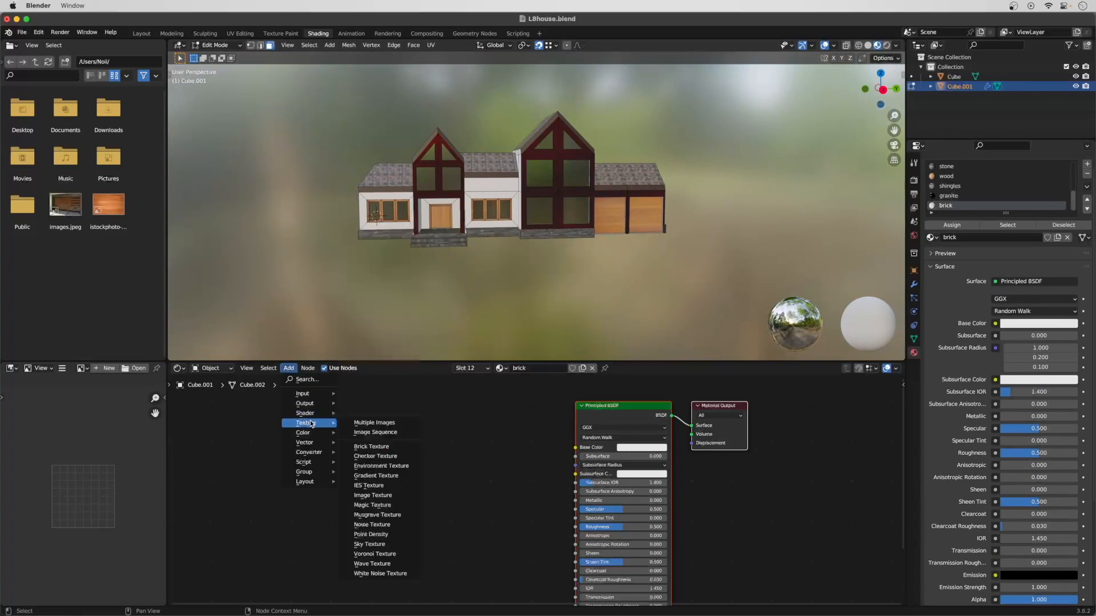
left_click(395, 448)
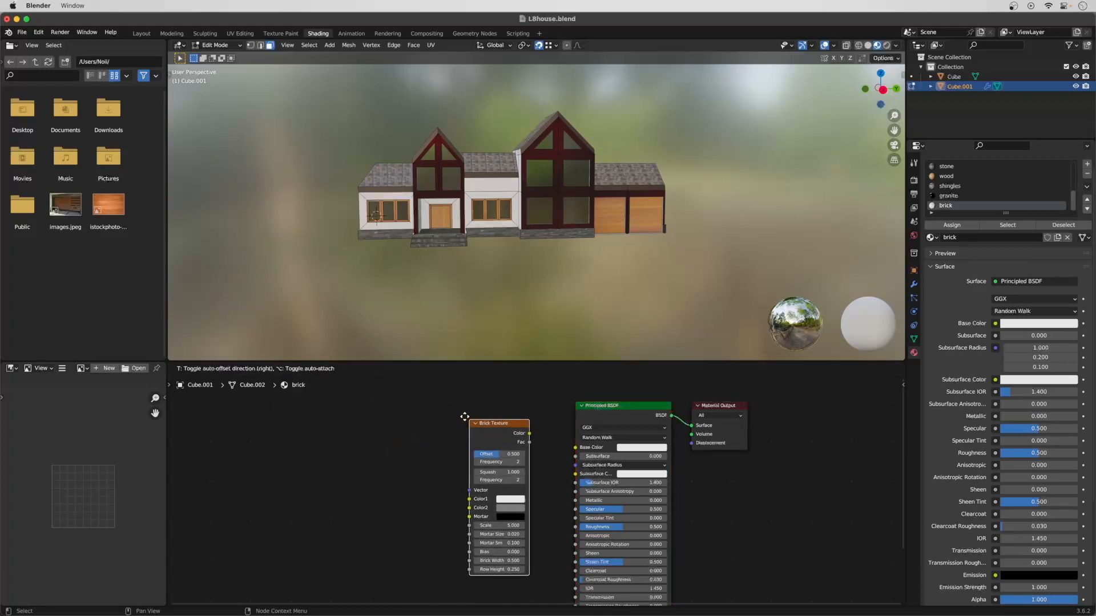
left_click(512, 430)
left_click_drag(512, 425, 578, 452)
In Edit Mode, assign the brick material to the white front wall faces around the two window groups and unwrap these faces.
middle_click_drag(375, 238, 413, 220)
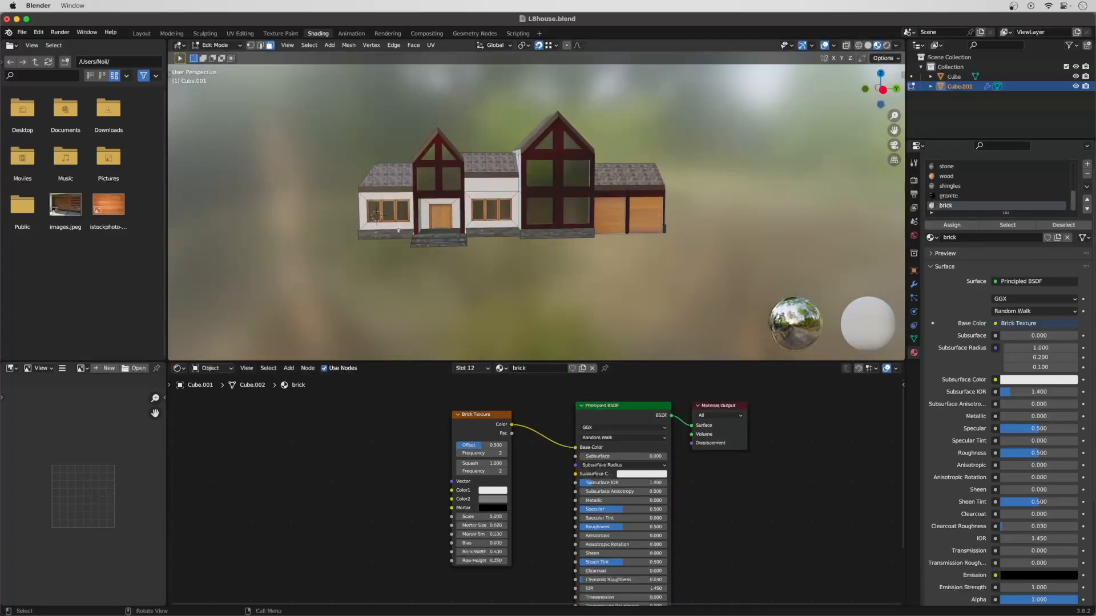
left_click(410, 219, "shift")
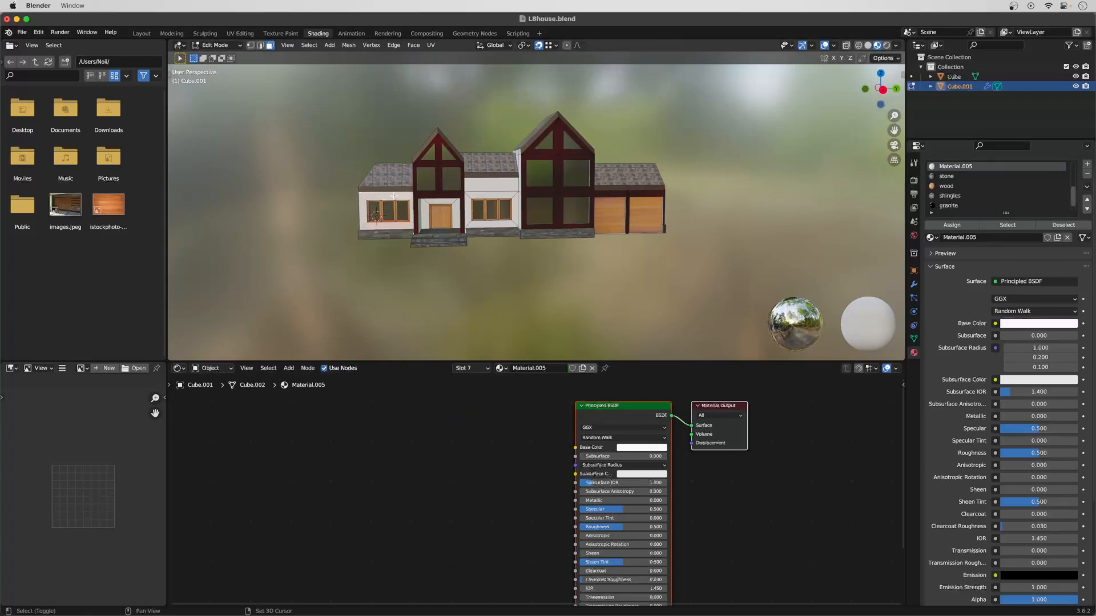
key("b")
left_click(479, 195, "shift")
left_click(471, 215, "shift")
scroll(953, 189, "down", 1)
left_click(948, 206)
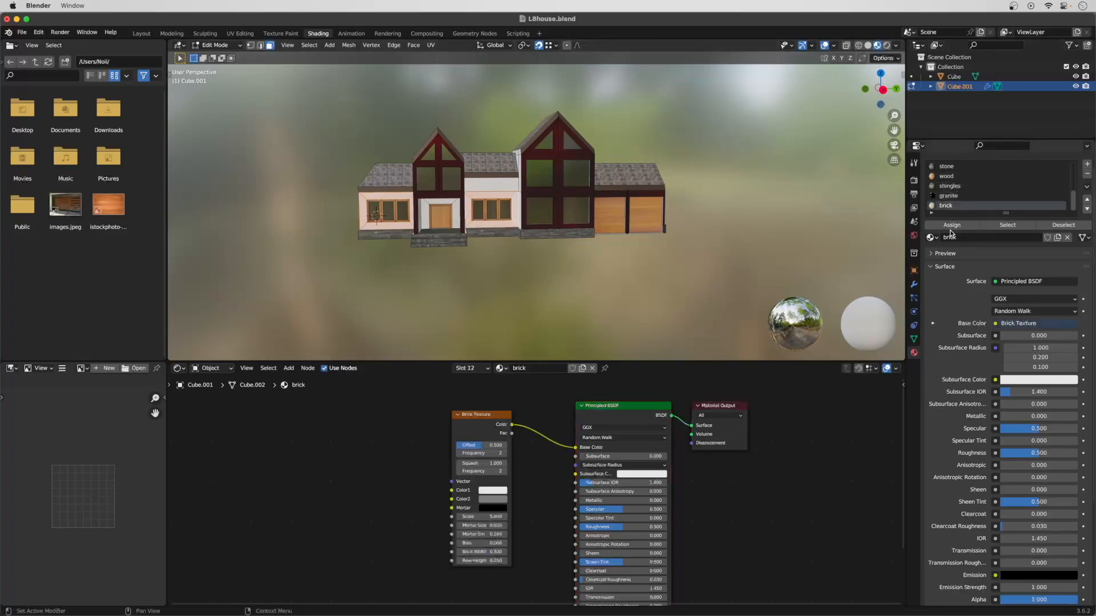
left_click(951, 225)
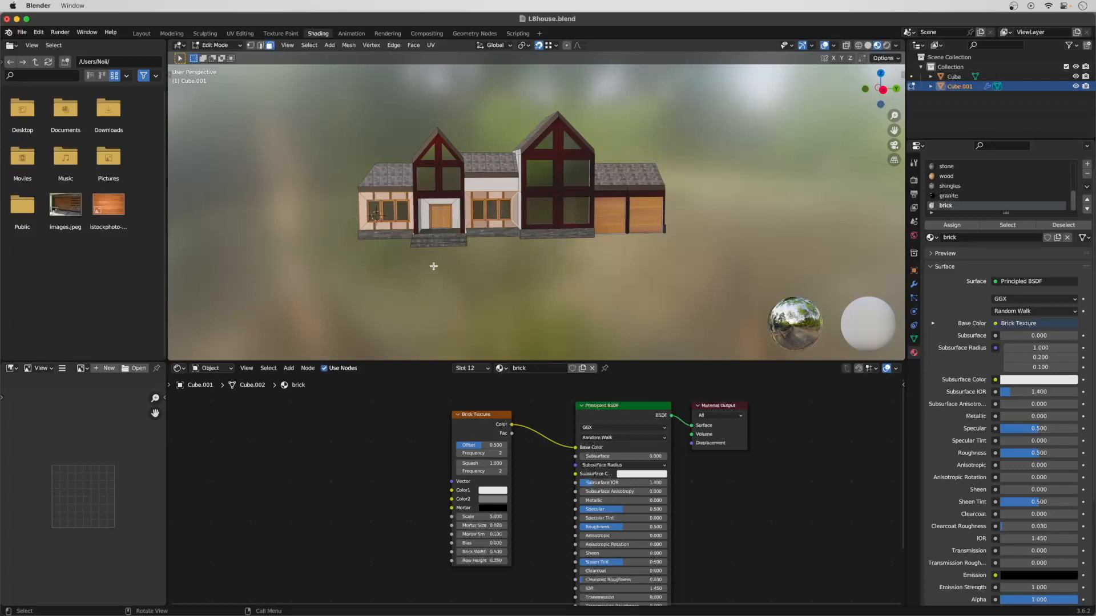
right_click(515, 273)
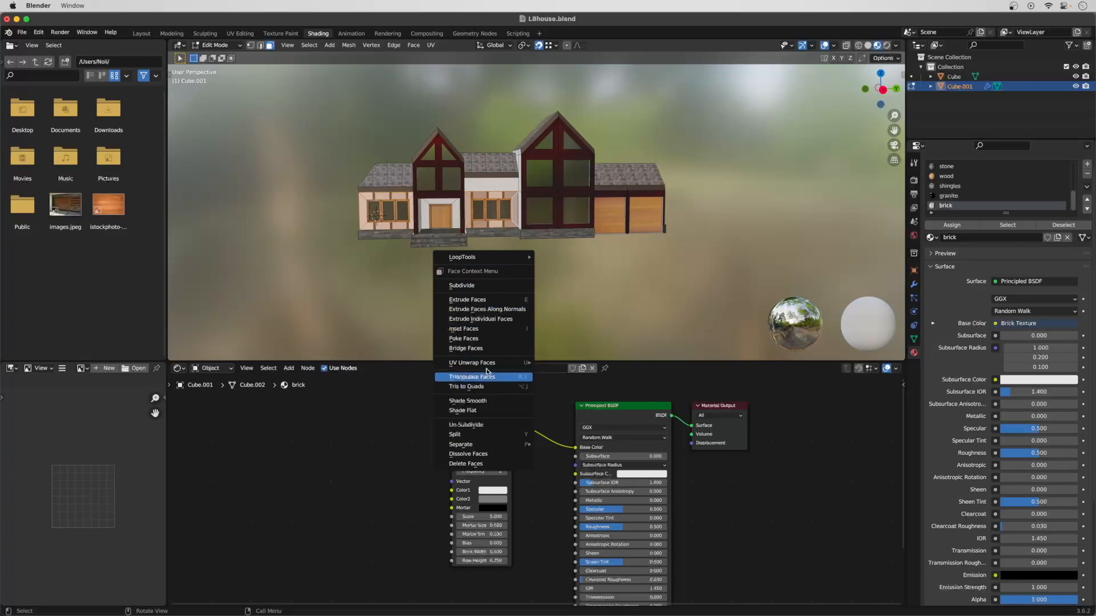
mouse_move(486, 368)
left_click(557, 363)
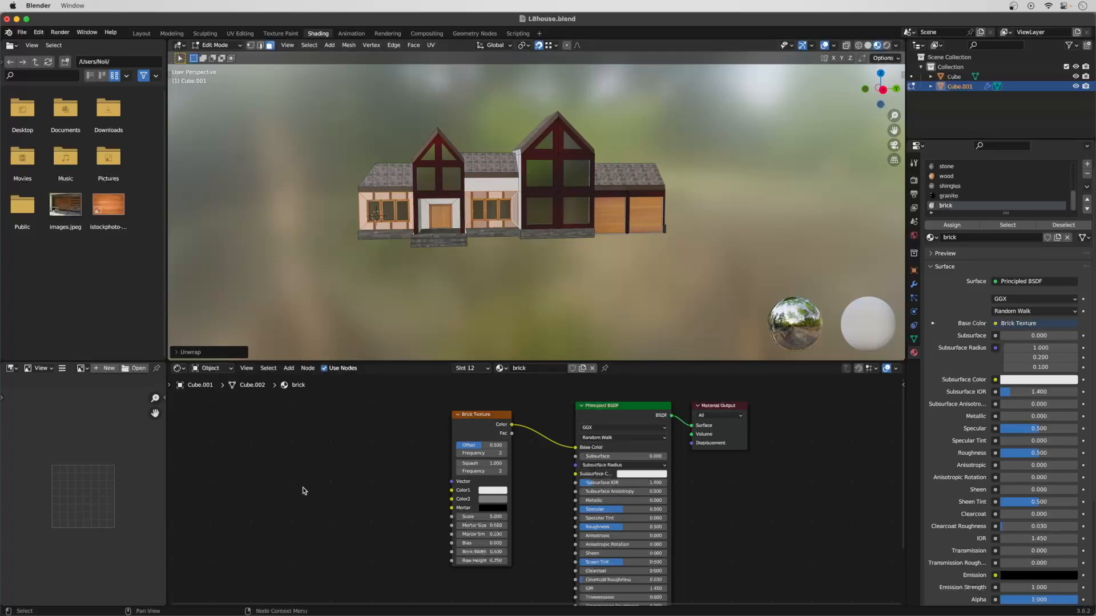
Add a Texture Coordinate node and connect its UV output to the Brick Texture's Vector input.
left_click(289, 370)
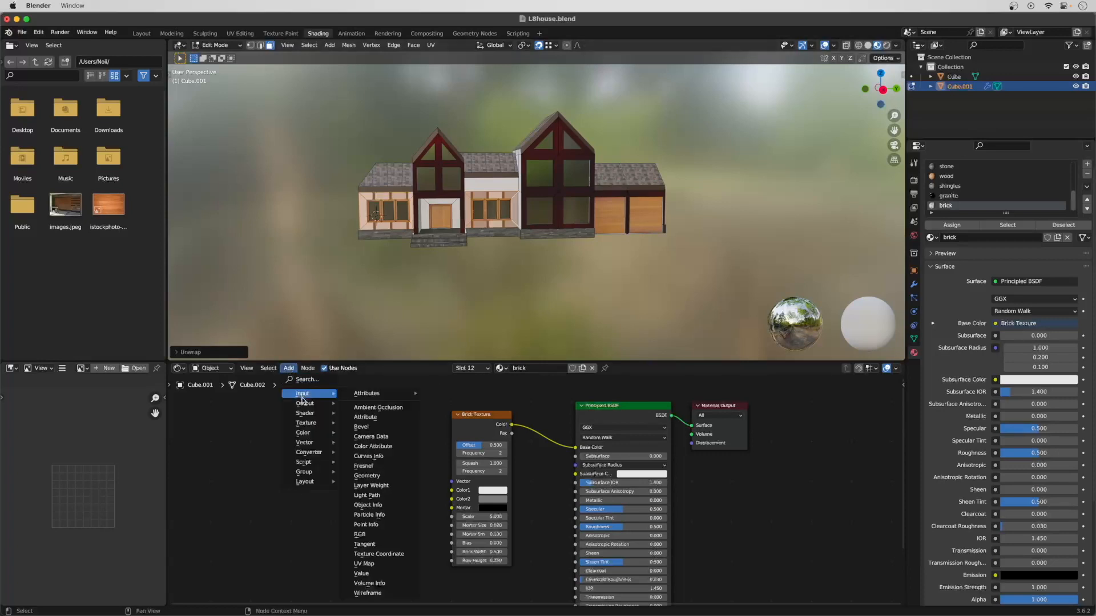
left_click(307, 380)
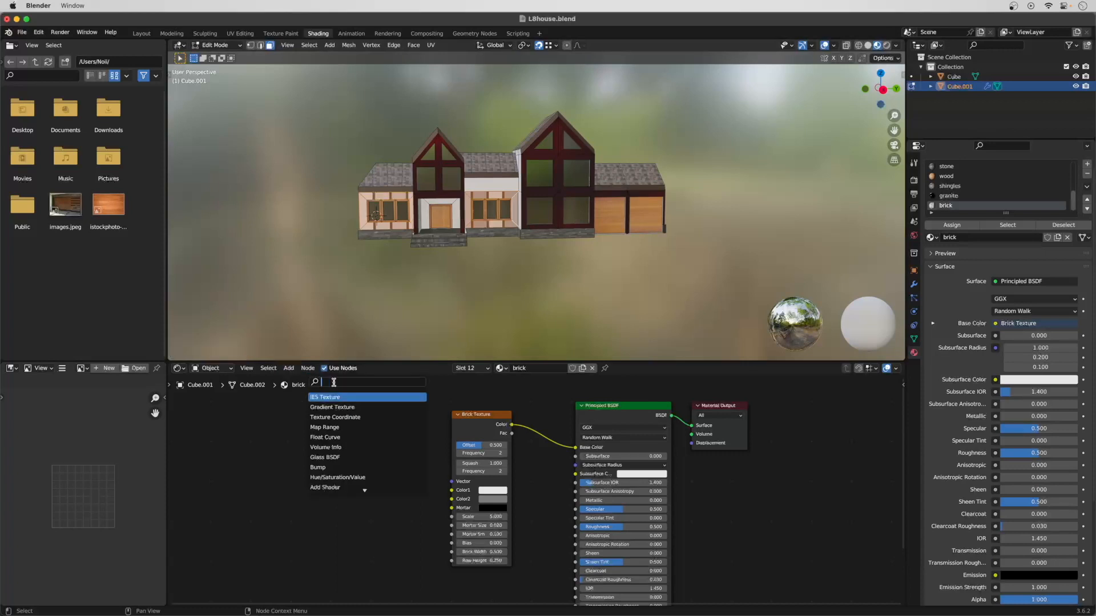
left_click(363, 418)
left_click(388, 465)
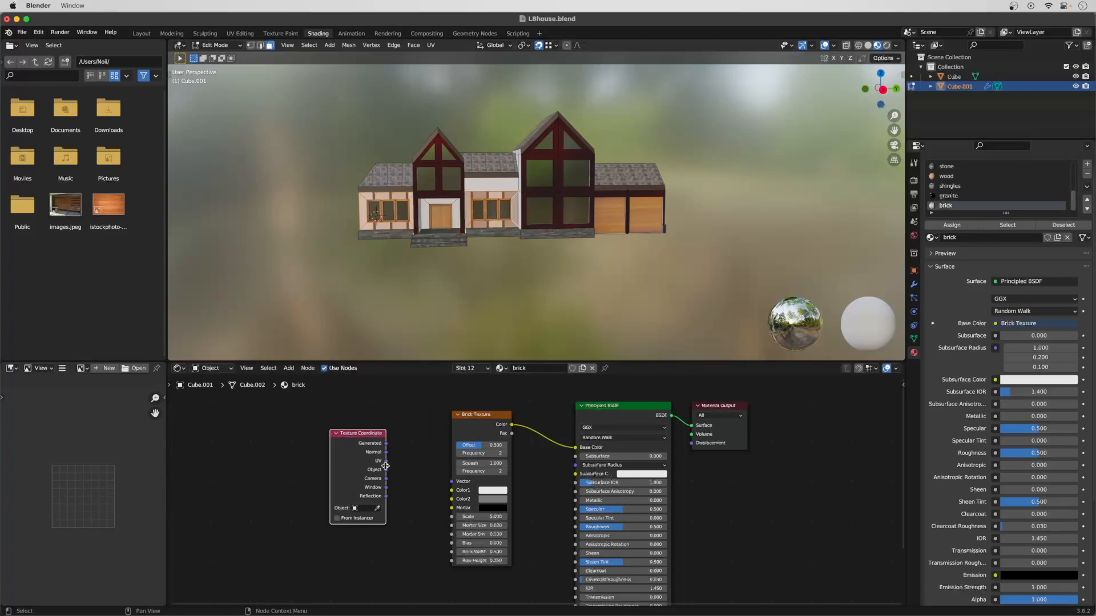
left_click_drag(386, 461, 454, 485)
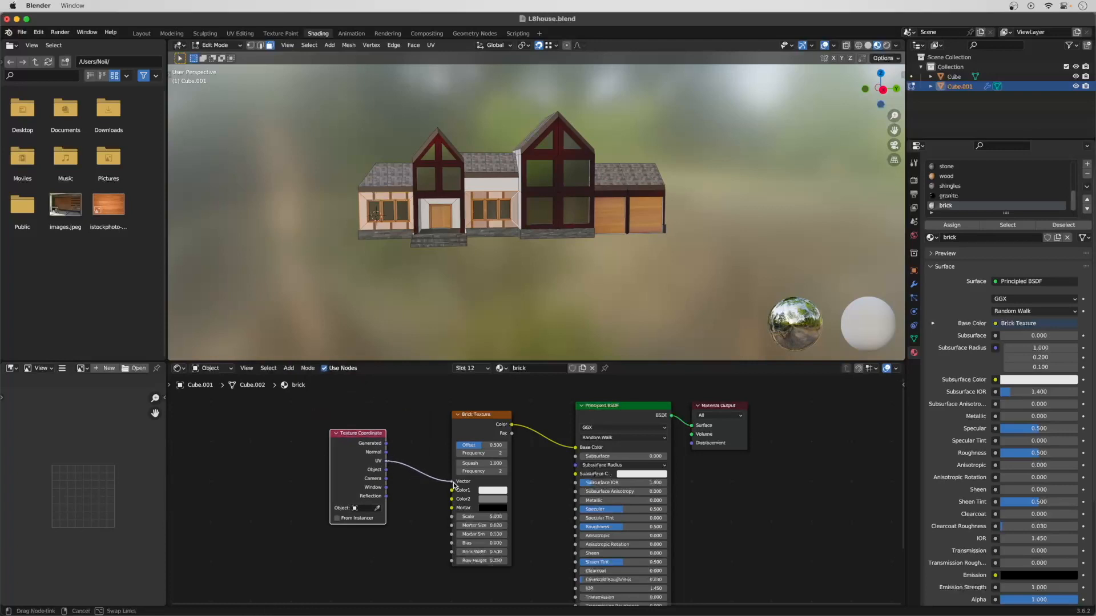
left_click_drag(455, 485, 454, 486)
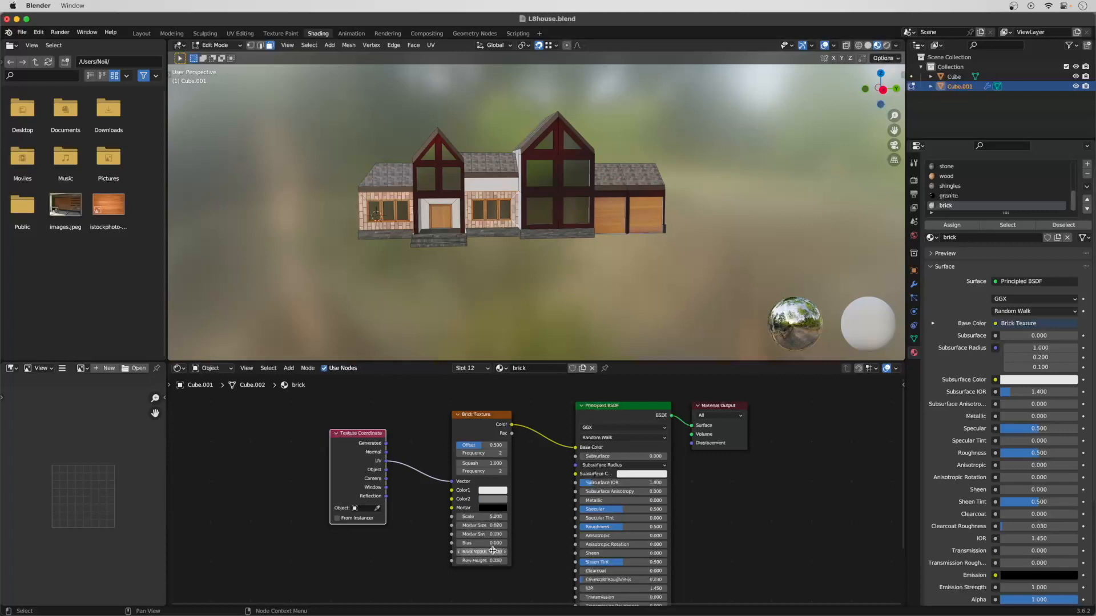
Set the Brick Texture's Brick Width to 0.250 and Row Height to 0.150, and make Color1 red and Color2 reddish brown.
mouse_move(490, 553)
left_mouse_down()
mouse_move(543, 553)
mouse_move(505, 553)
left_mouse_up()
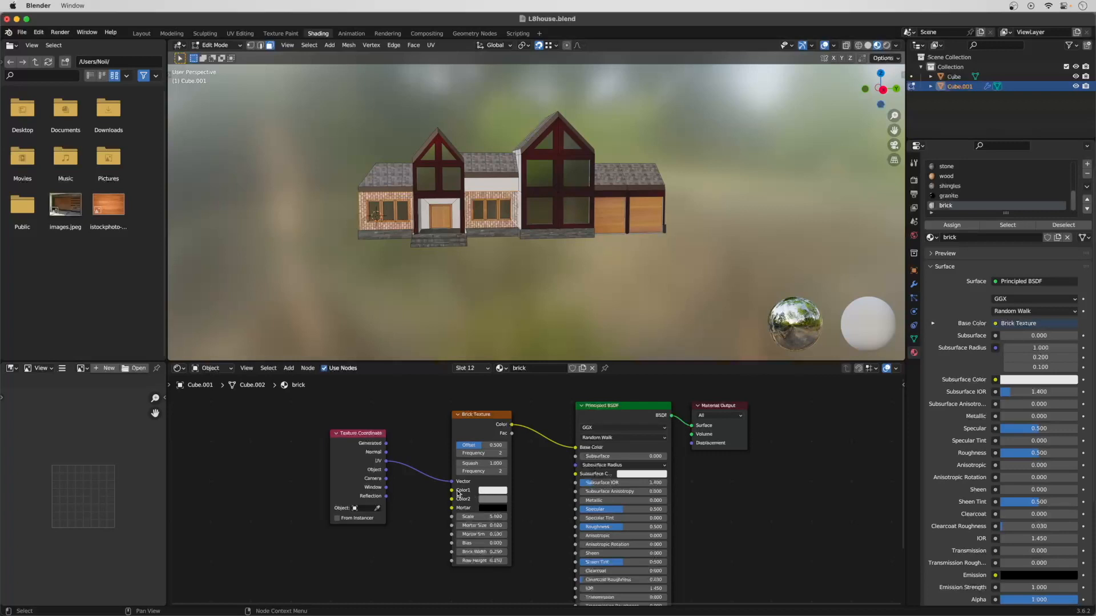
left_click(489, 496)
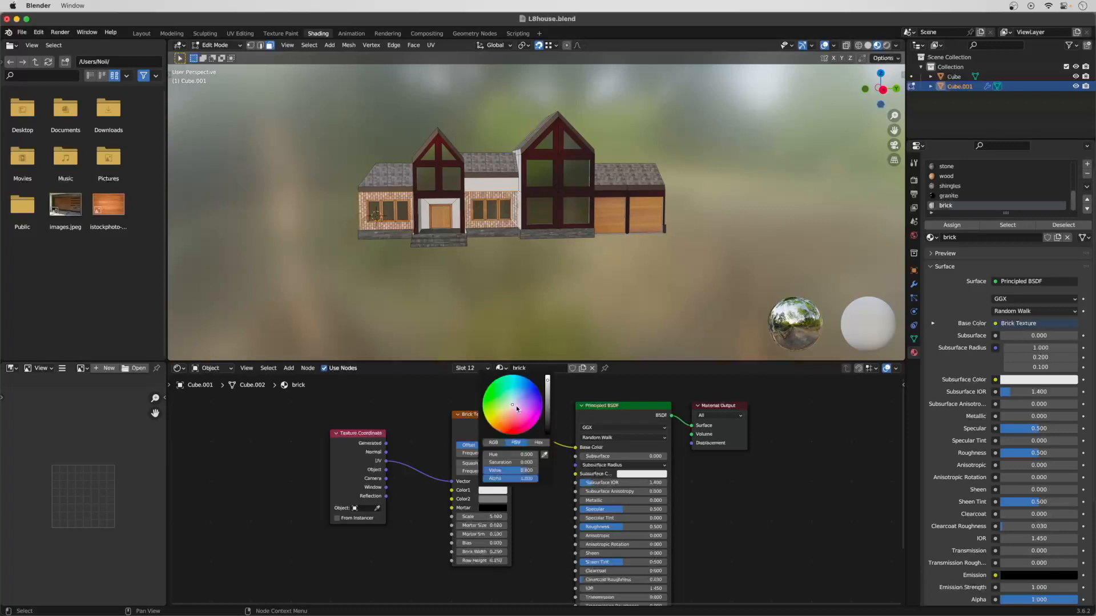
left_click_drag(517, 410, 516, 434)
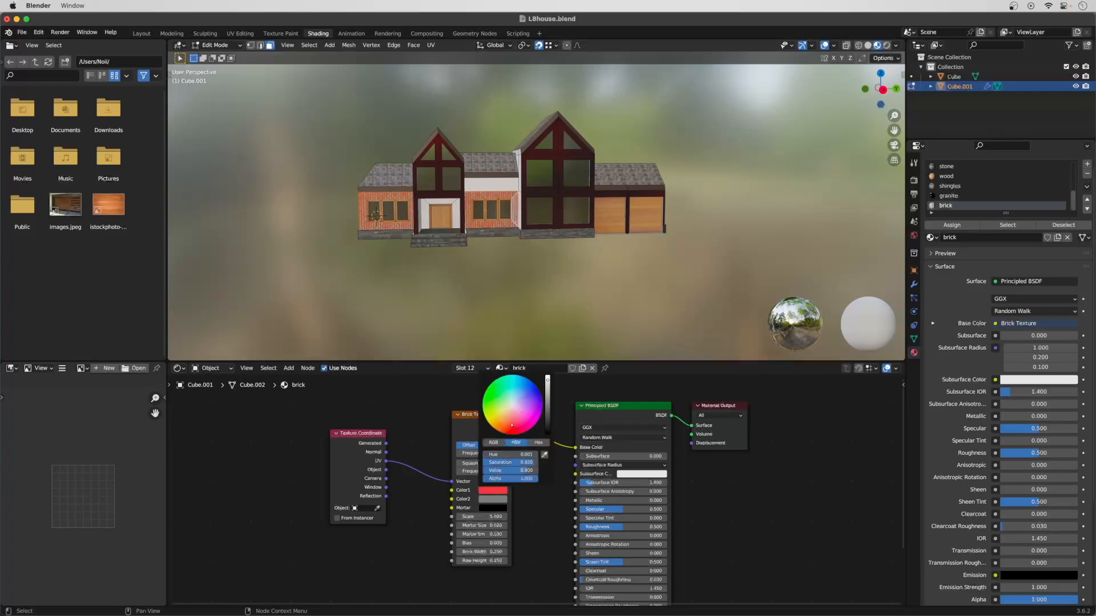
left_click(488, 499)
left_click_drag(513, 415, 503, 437)
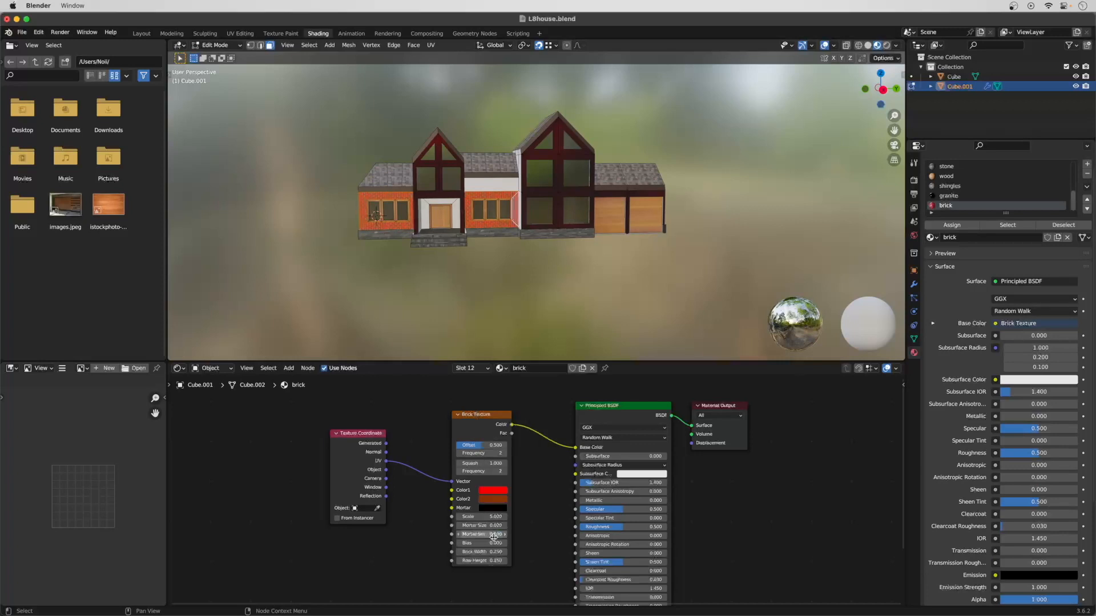
Change the Brick Texture's Mortar color to a dark green.
left_click(489, 507)
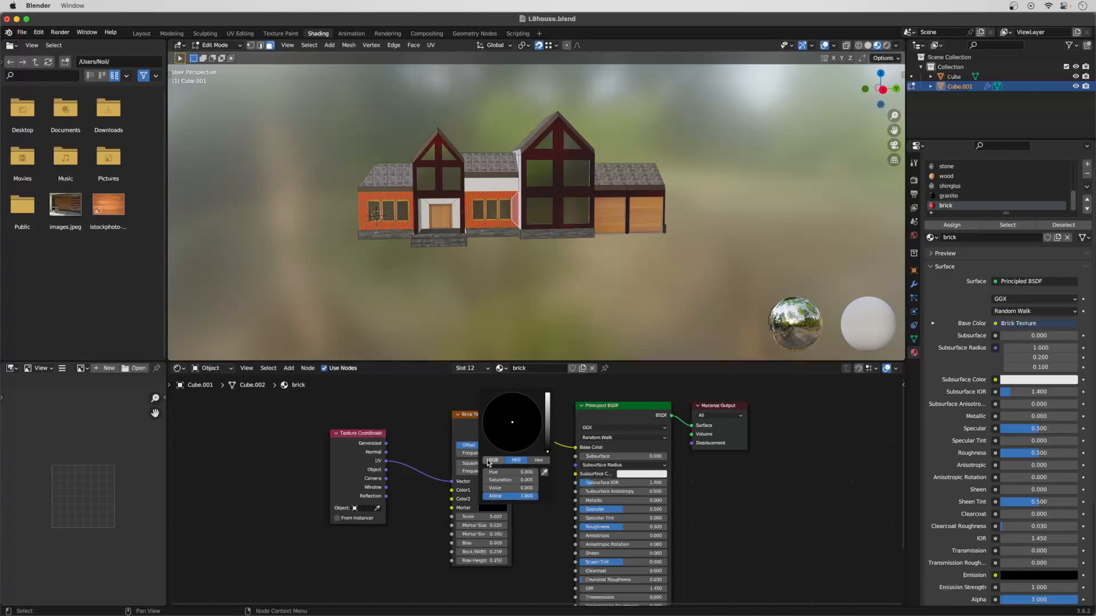
left_click_drag(549, 432, 491, 414)
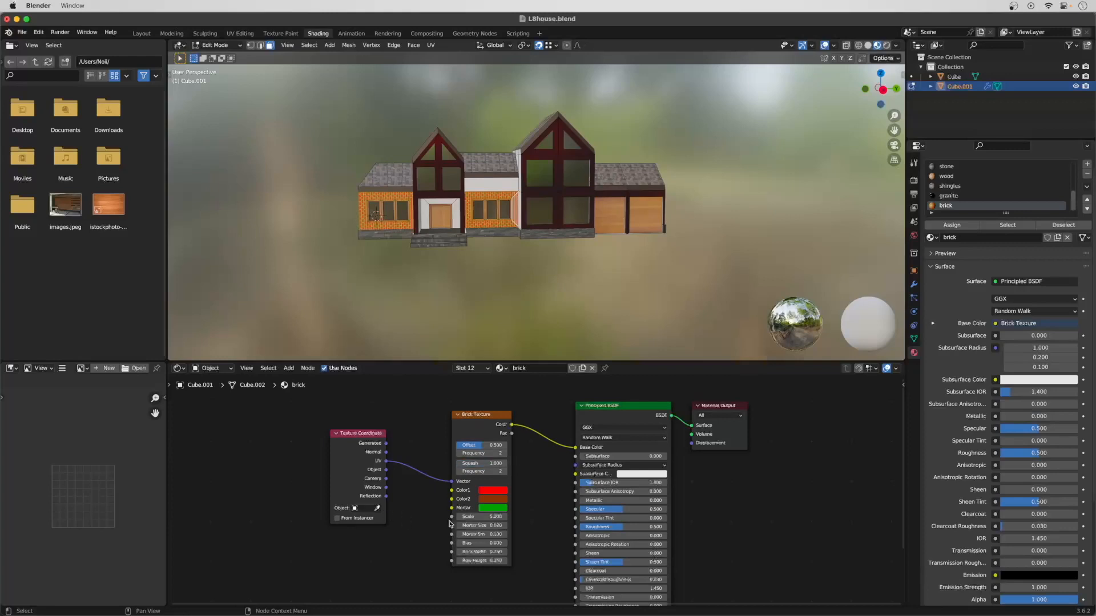
left_click(501, 510)
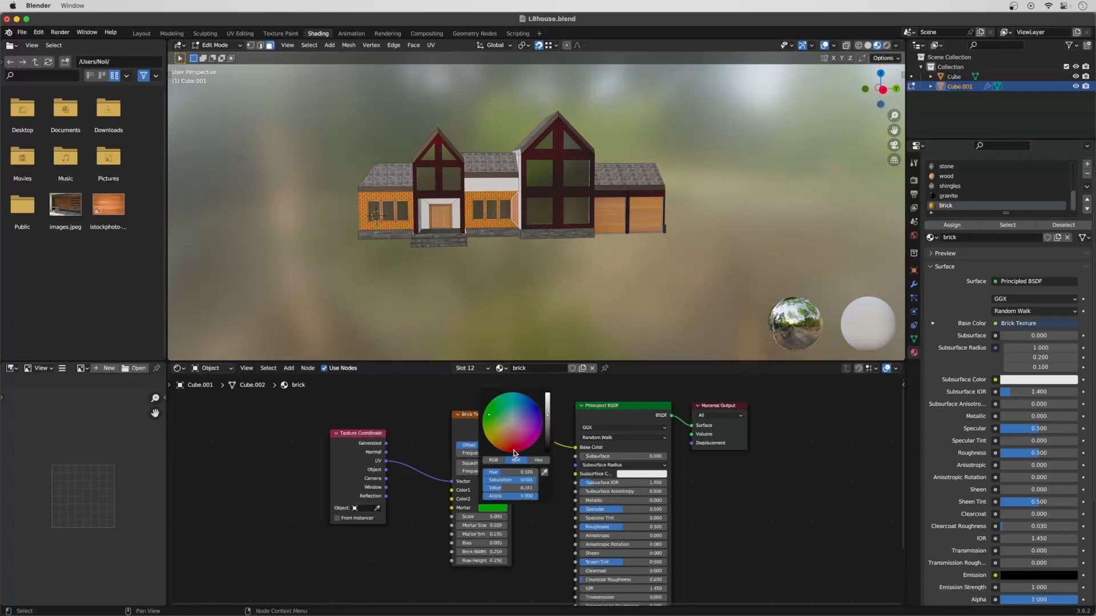
left_click(549, 438)
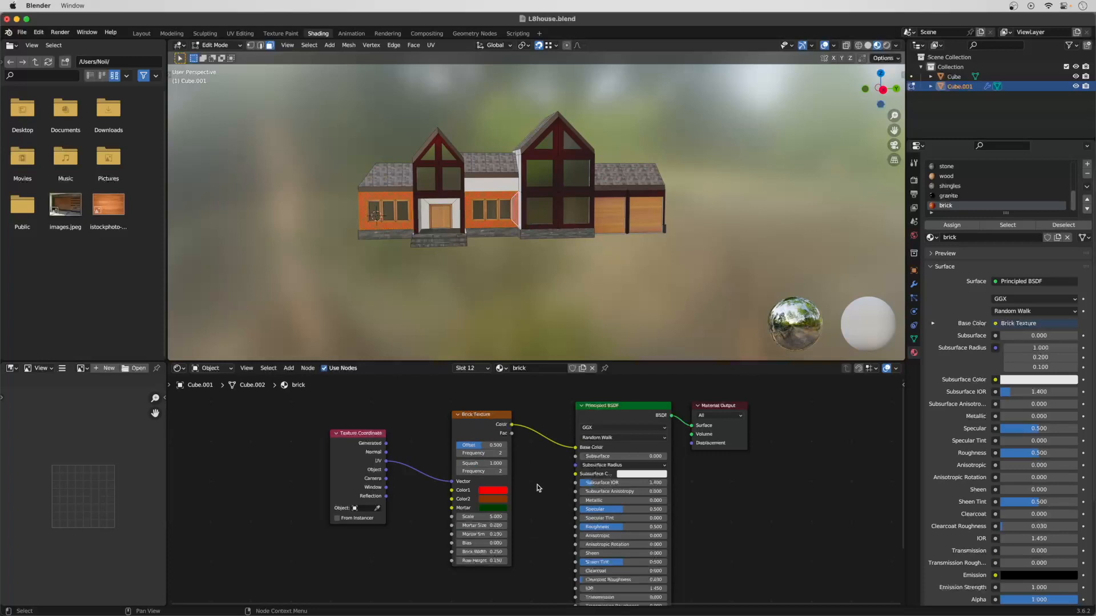
Make room beside the Brick Texture node and insert a Color Ramp node between it and the Principled BSDF's Base Color.
left_click_drag(482, 424, 432, 423)
left_click(289, 368)
left_click(303, 381)
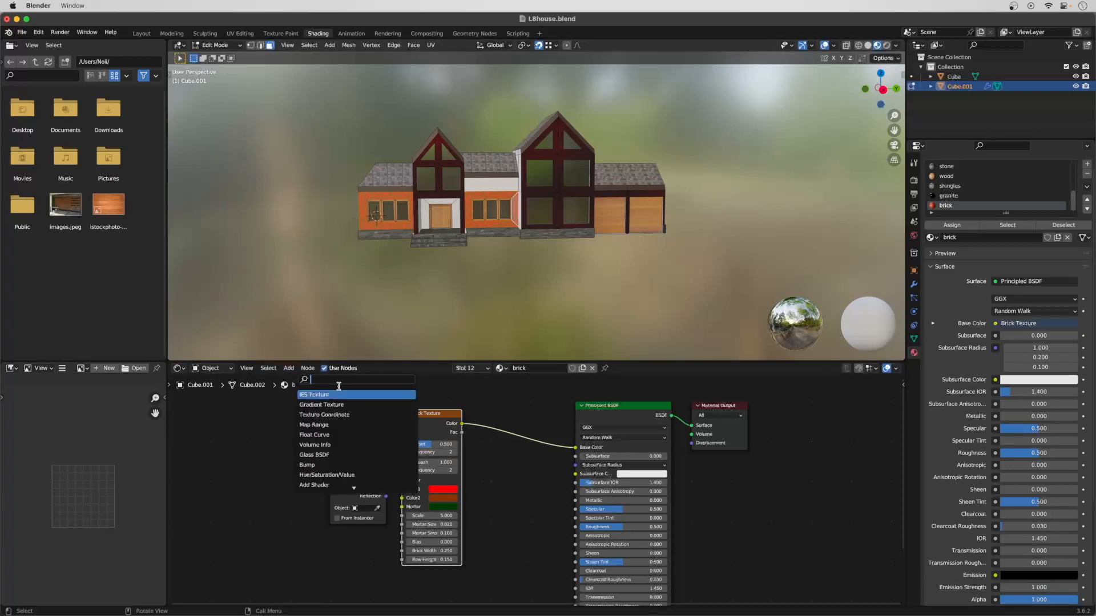
type("co")
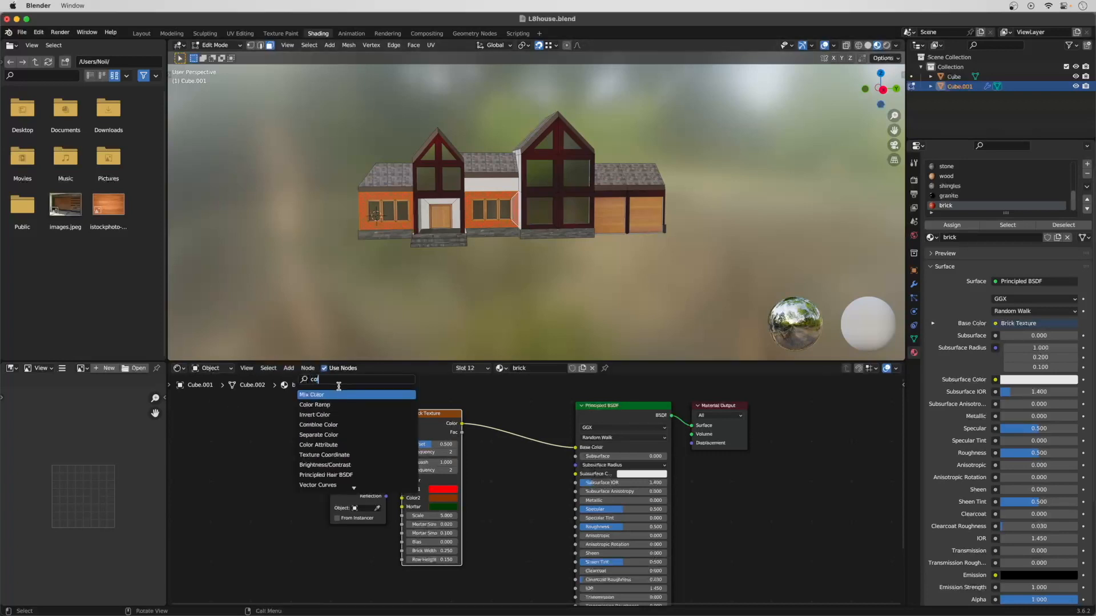
type("l")
left_click(319, 404)
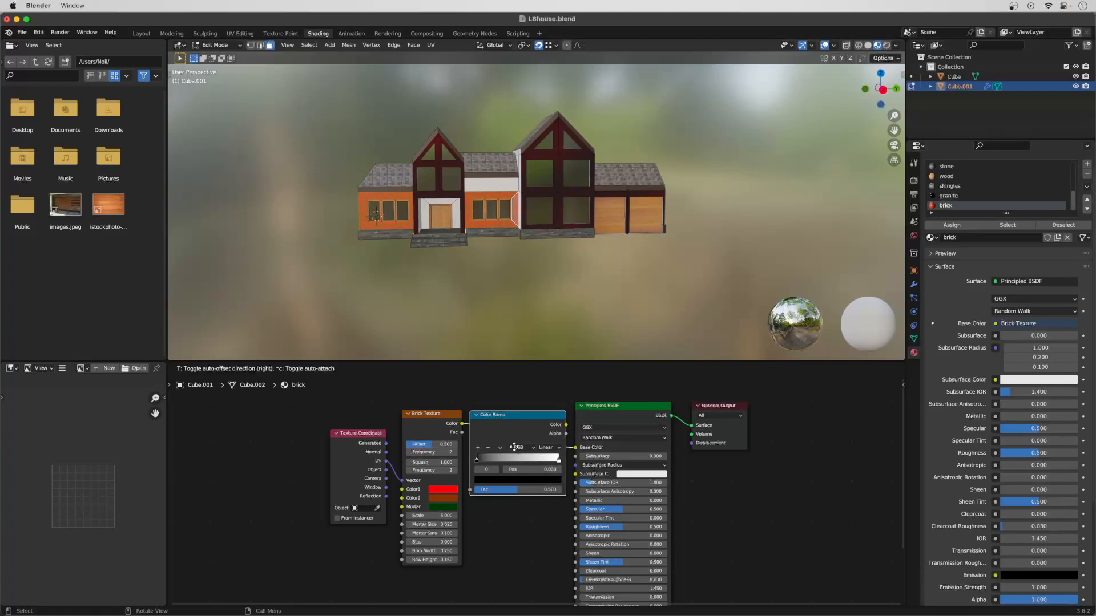
left_click(514, 447)
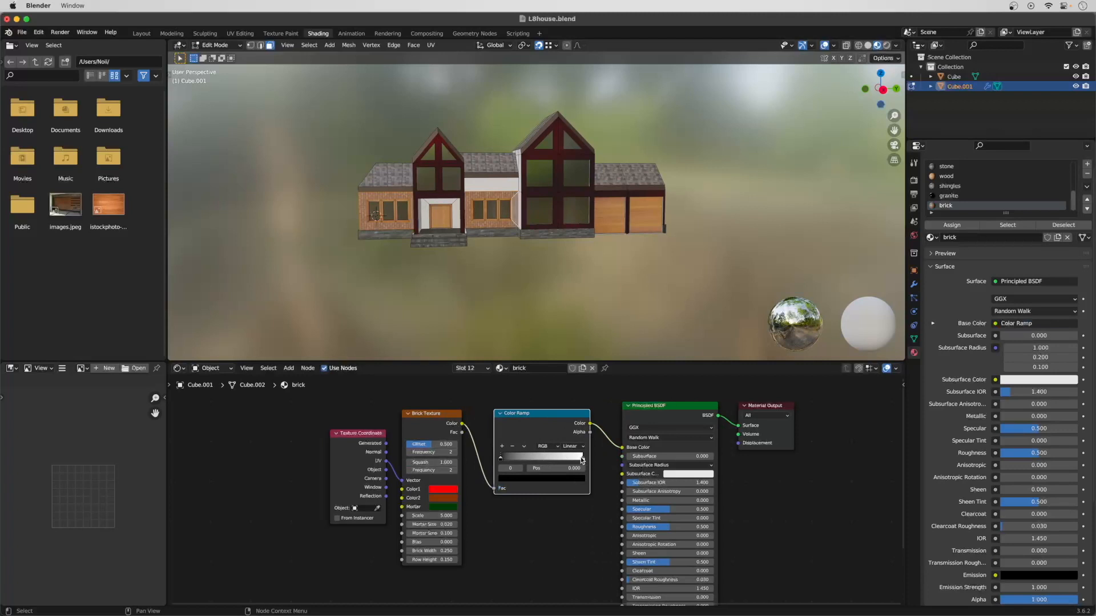
Add a middle stop to the Color Ramp and set the end stop at position 1.000 to red.
left_click(502, 448)
left_click(582, 460)
left_click(578, 481)
left_click(531, 420)
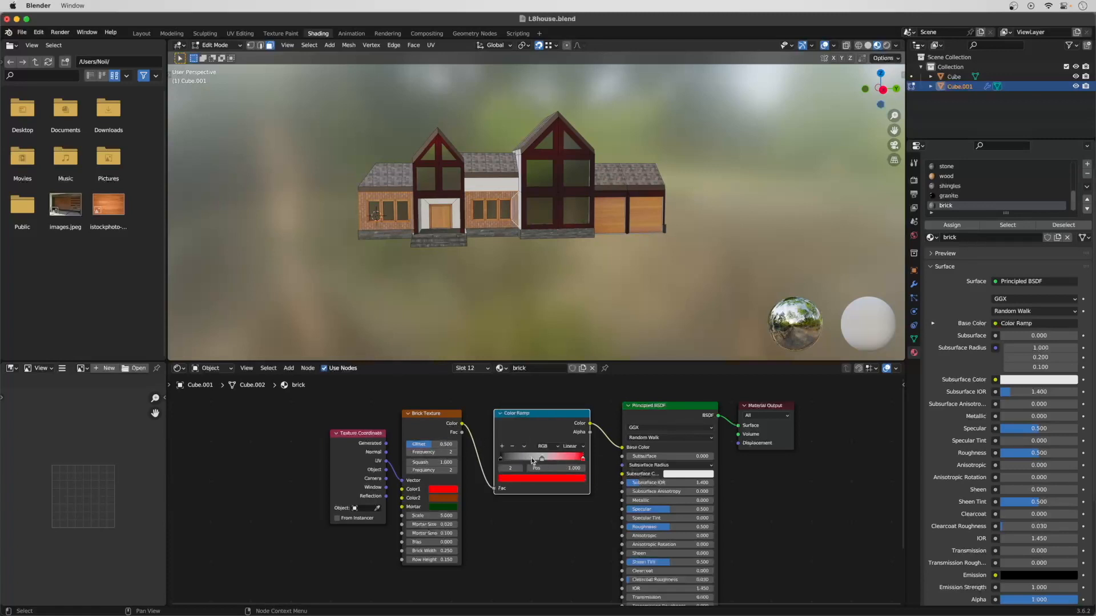
Set the Color Ramp's middle stop at position 0.500 to a dark red.
left_click(542, 460)
left_click(542, 478)
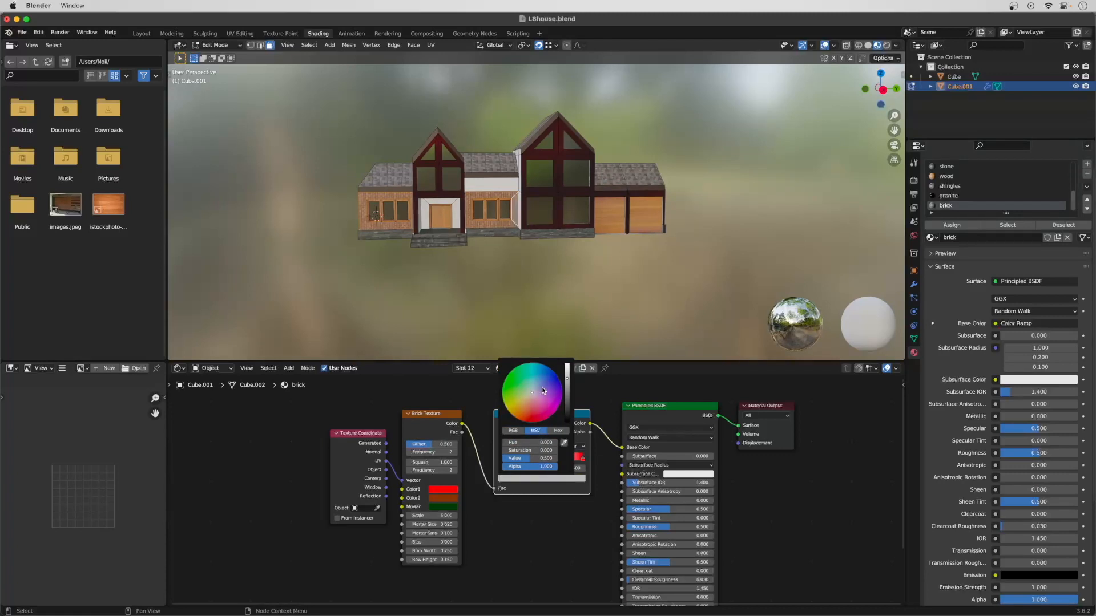
left_click_drag(522, 410, 537, 415)
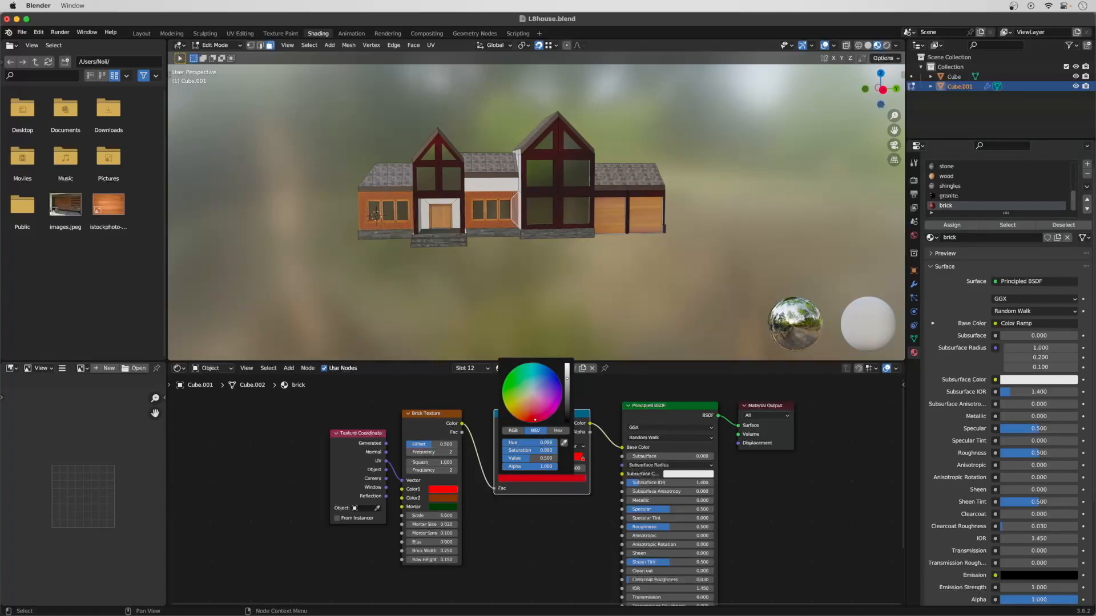
left_click(567, 409)
left_click_drag(567, 410, 568, 398)
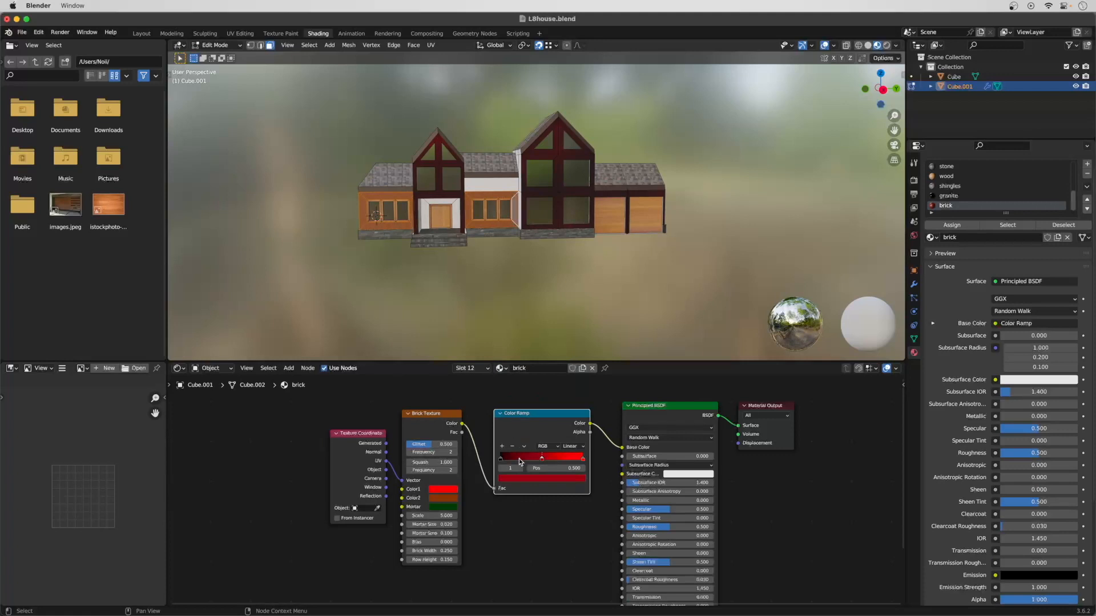
Add a Color Ramp stop at position 0.250 and color it orange-brown.
left_click(501, 446)
left_click(527, 476)
left_click(512, 431)
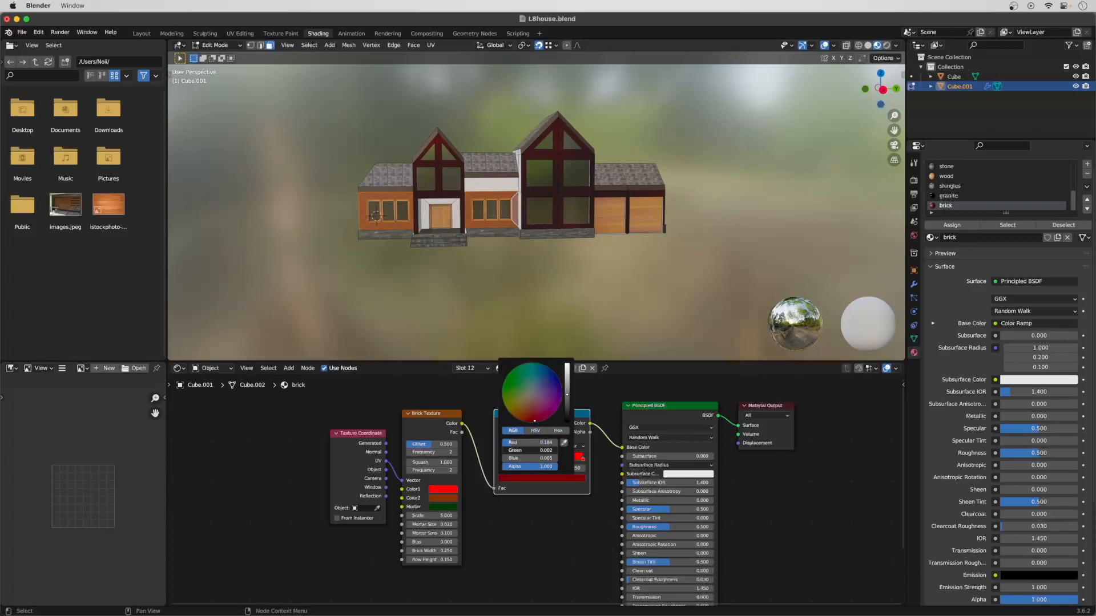
left_click_drag(512, 450, 515, 450)
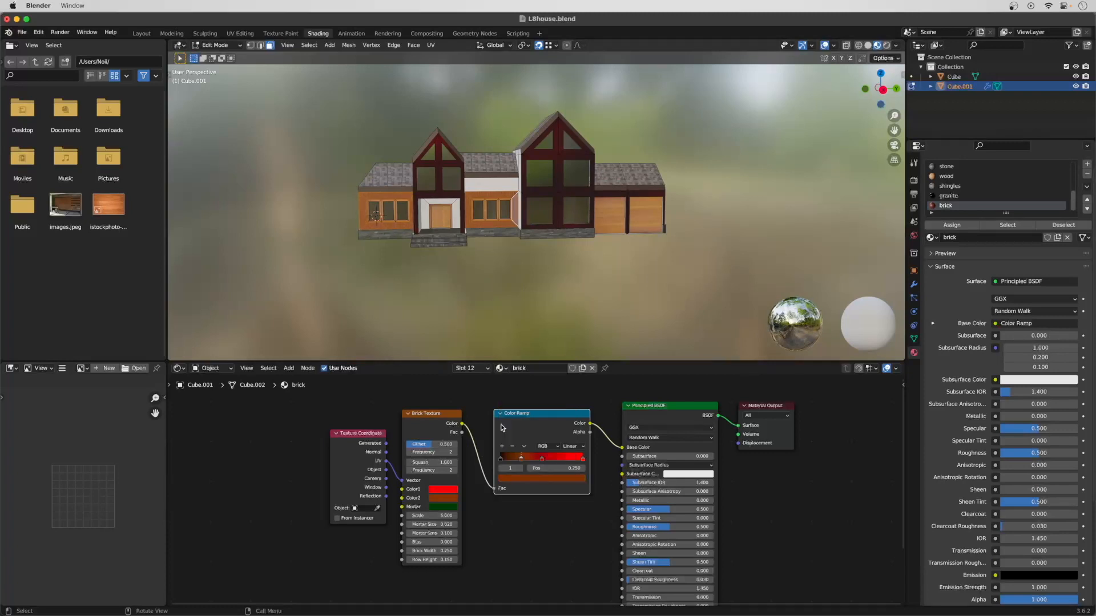
Add another Color Ramp stop at position 0.125, color it dark yellow, and check the brick walls up close.
left_click(532, 479)
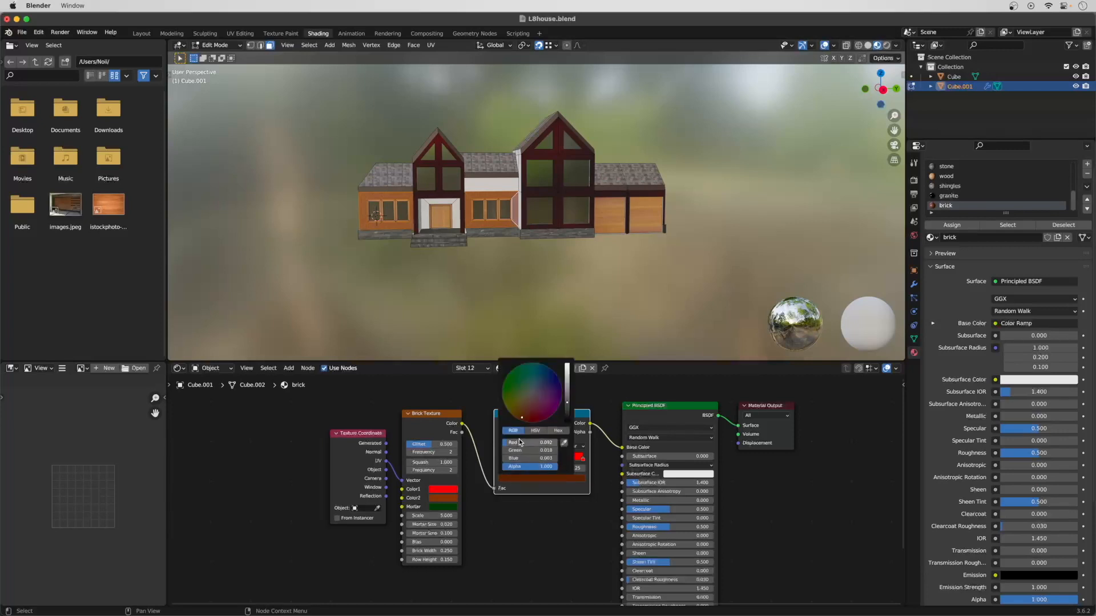
left_click_drag(517, 442, 523, 450)
scroll(517, 305, "up", 3)
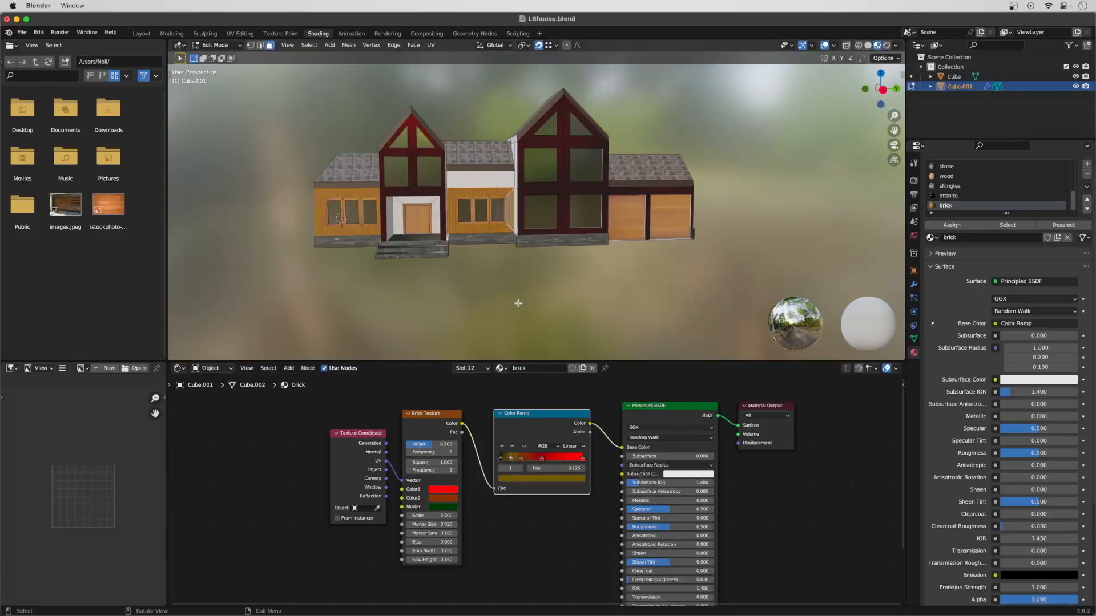
scroll(517, 305, "up", 3)
middle_click_drag(516, 311, 656, 318, "shift")
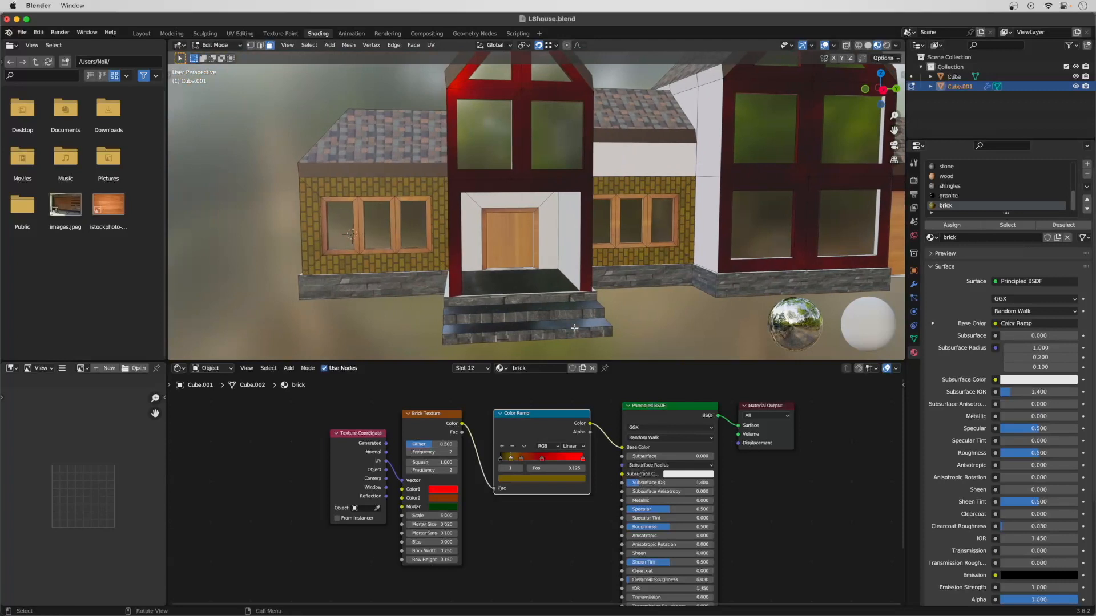
scroll(574, 329, "down", 3)
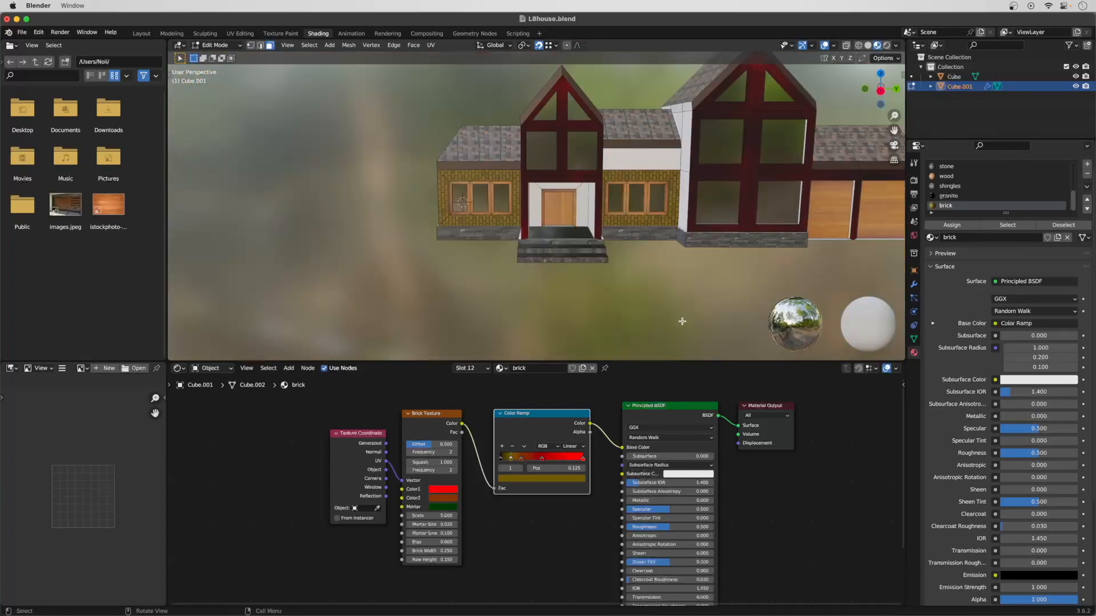
scroll(647, 317, "up", 2)
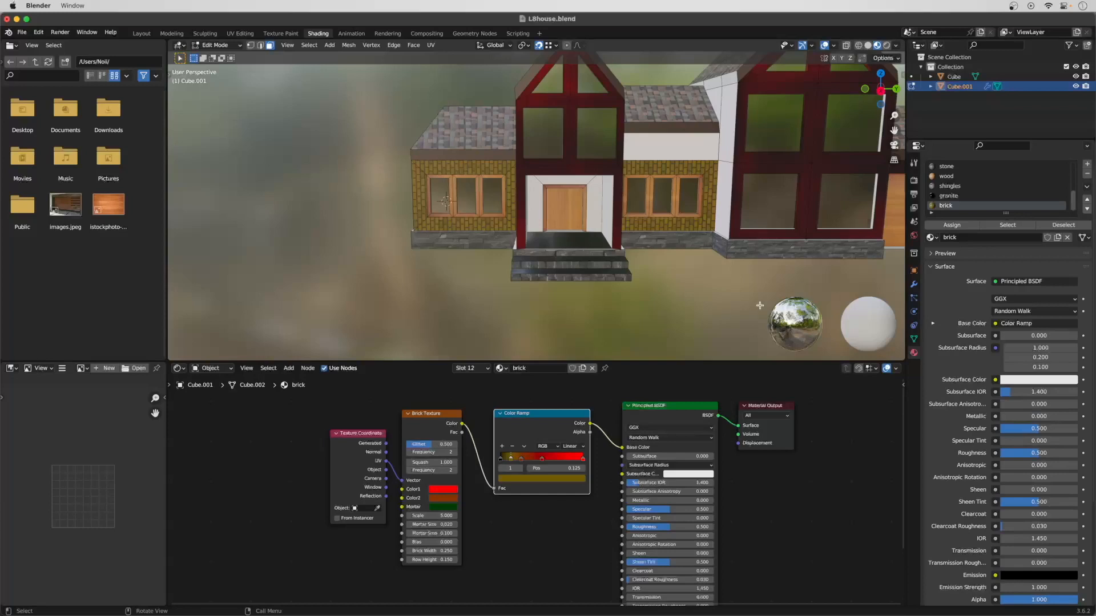
Create a new material in a new slot and connect a Checker Texture's Color output to its Principled BSDF's Base Color.
left_click(1087, 164)
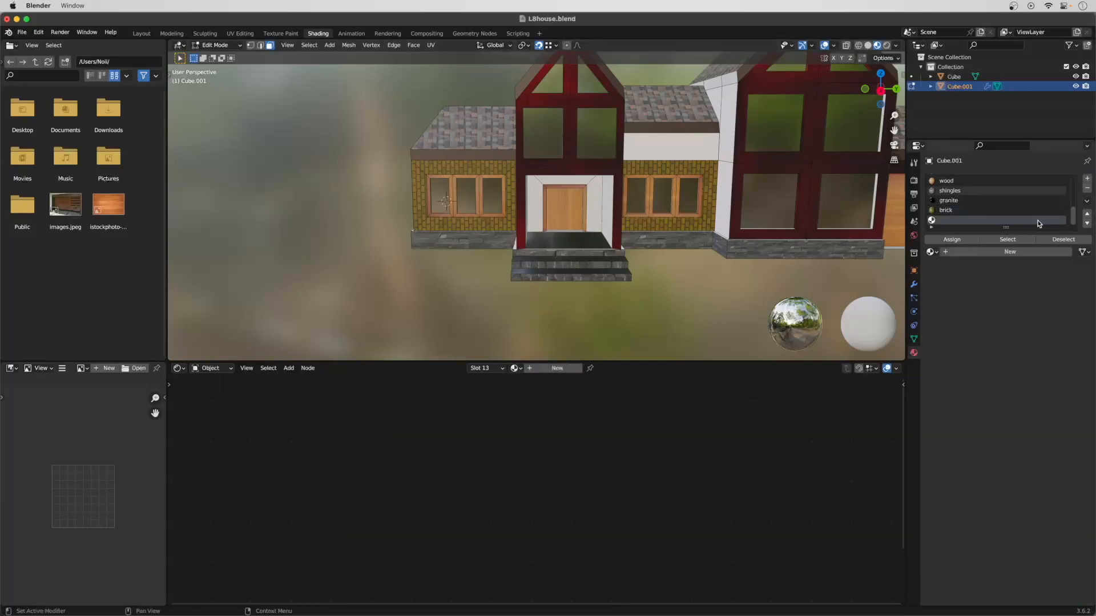
left_click(1010, 252)
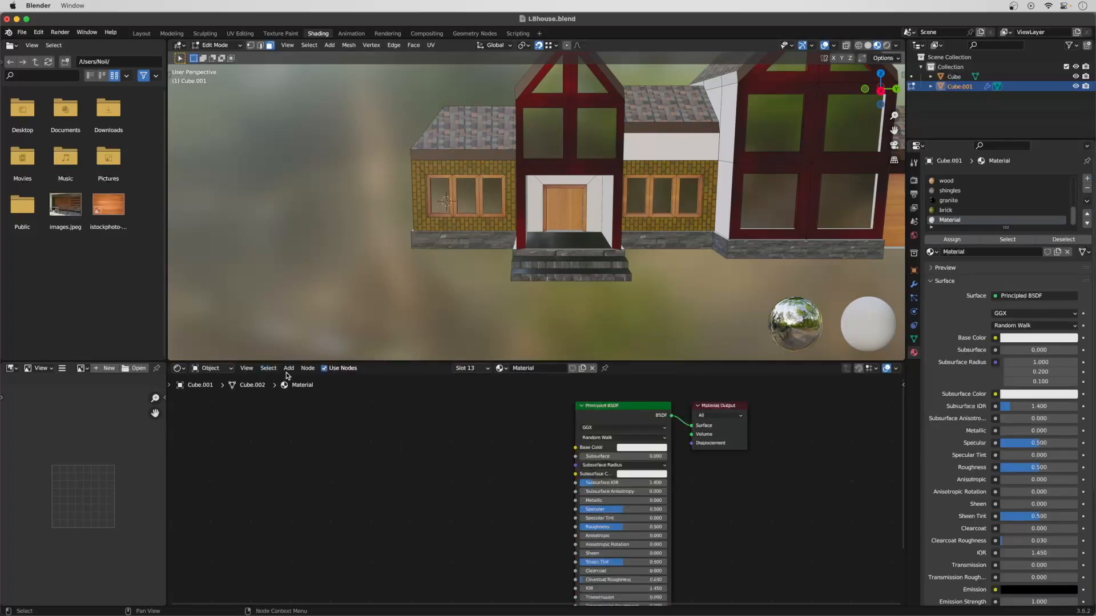
left_click(289, 368)
mouse_move(309, 424)
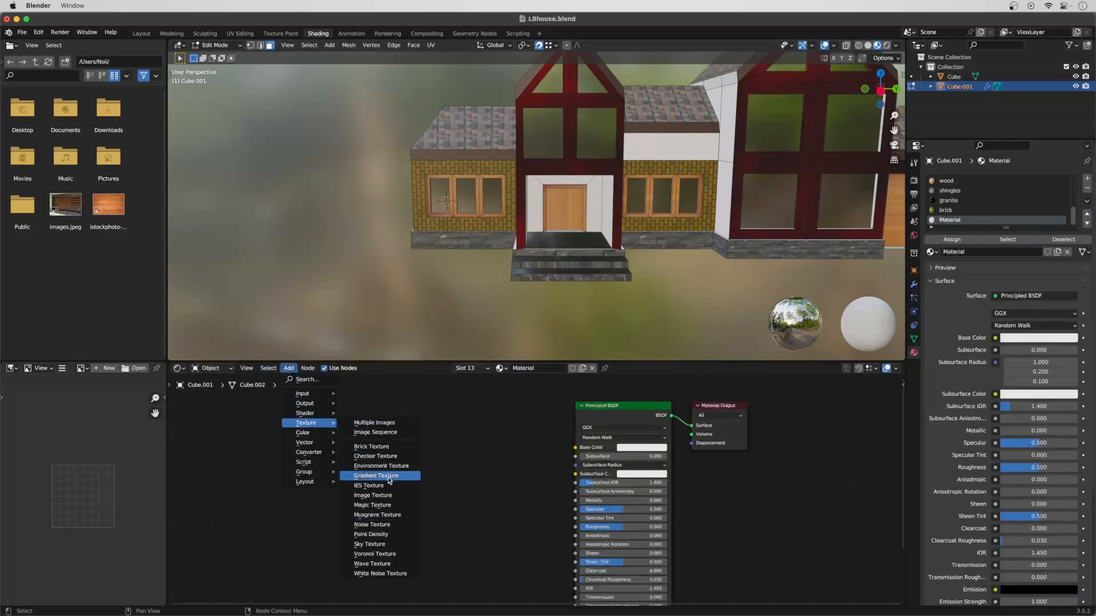
left_click(395, 457)
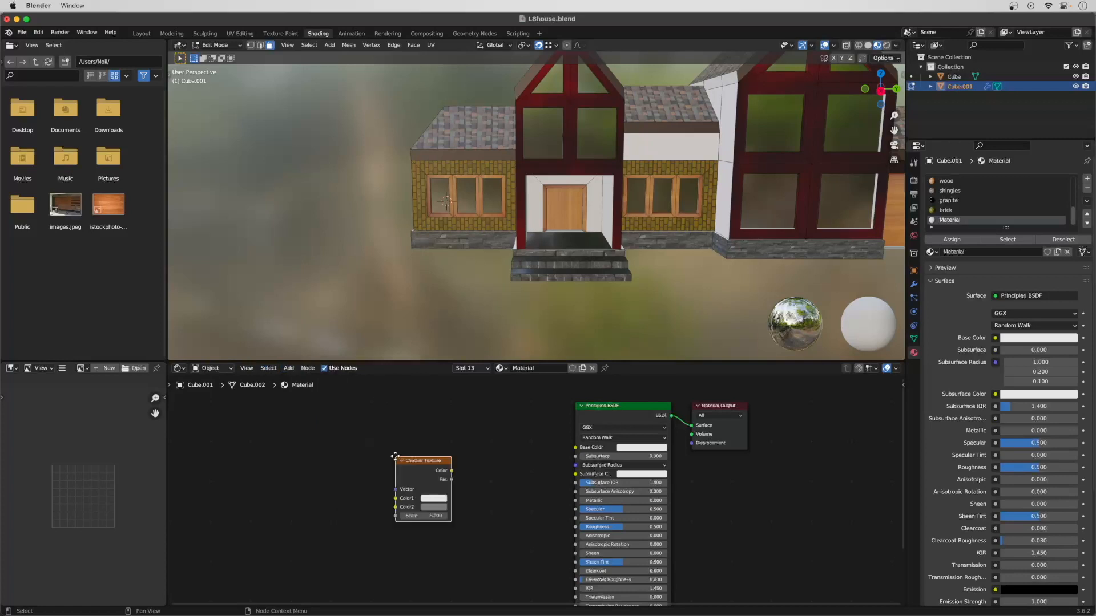
left_click(443, 435)
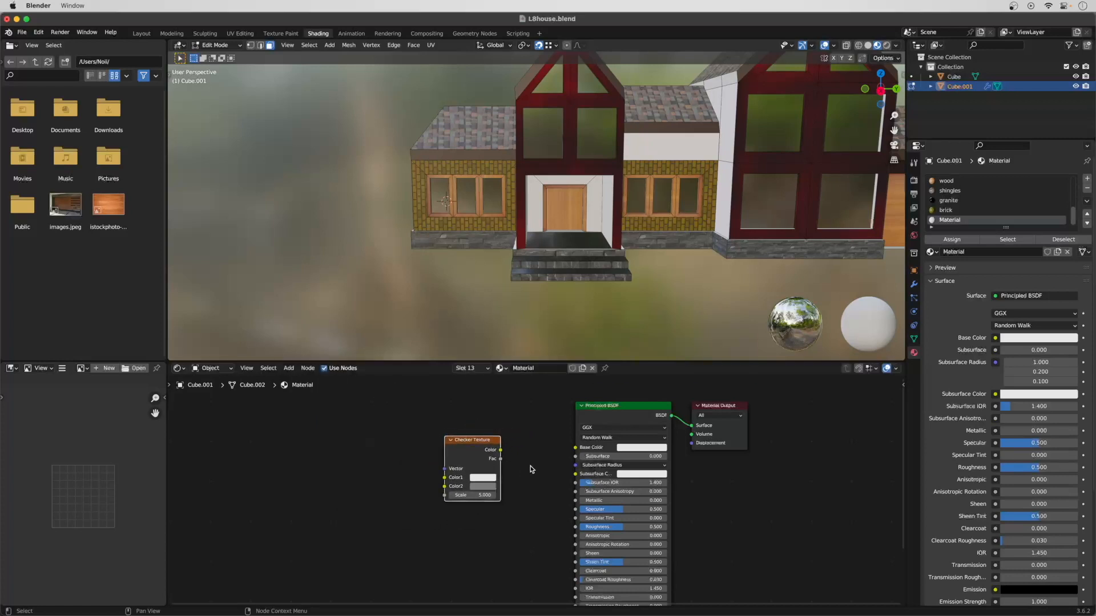
left_click_drag(499, 450, 575, 450)
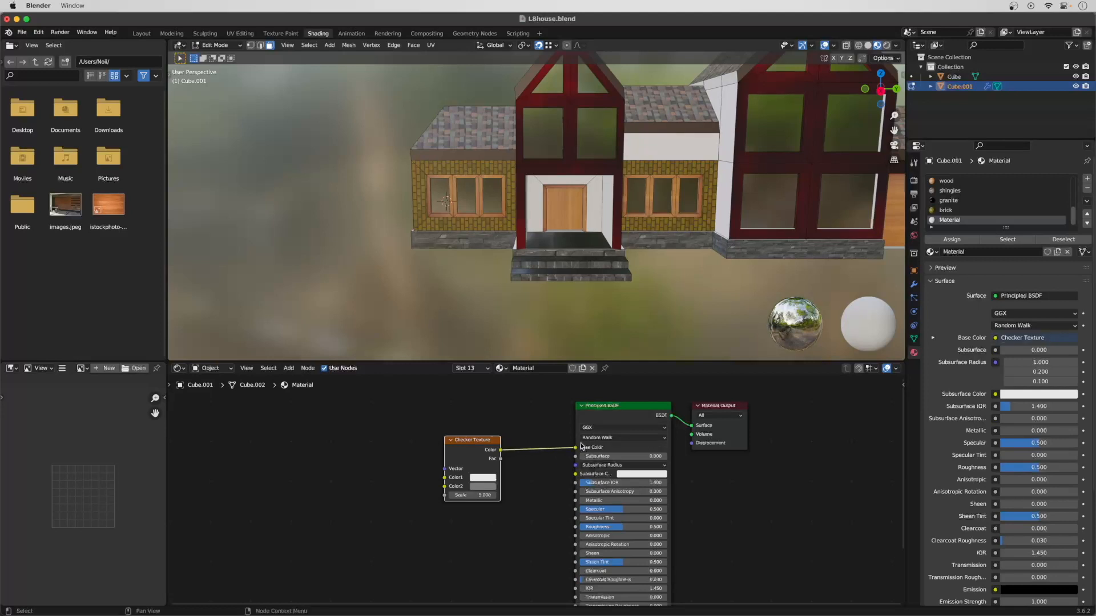
Assign the new checker material to the porch floor face in front of the door.
left_click(574, 239)
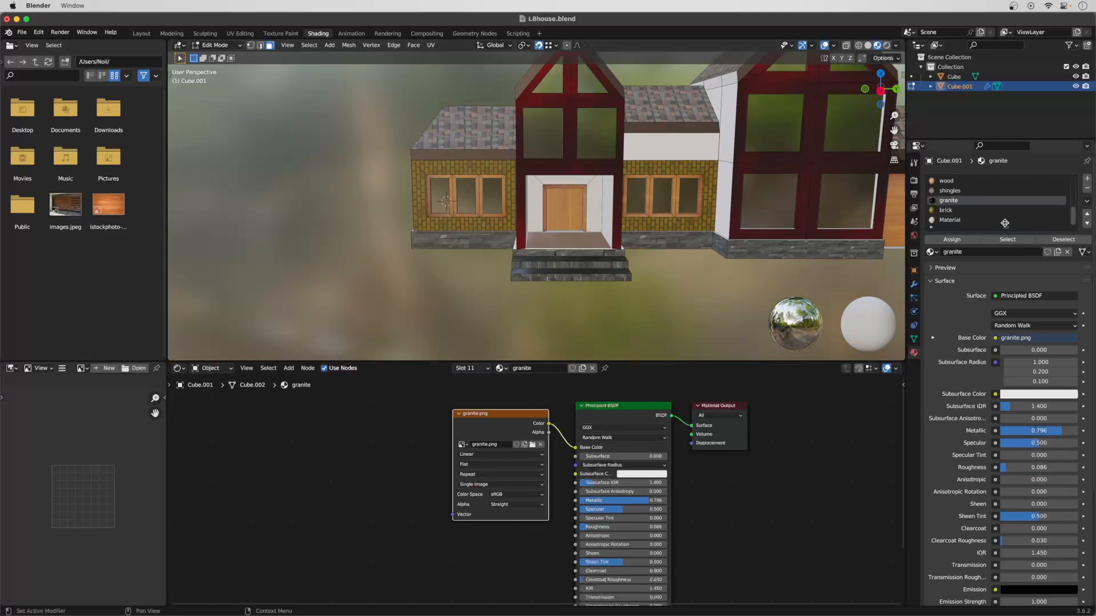
left_click(988, 221)
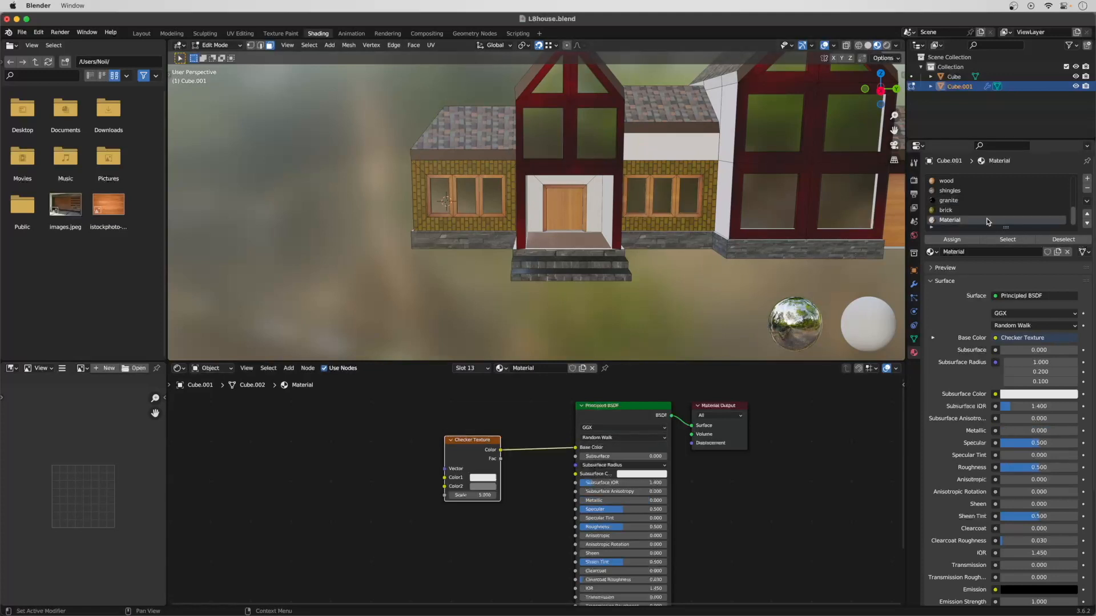
left_click(959, 242)
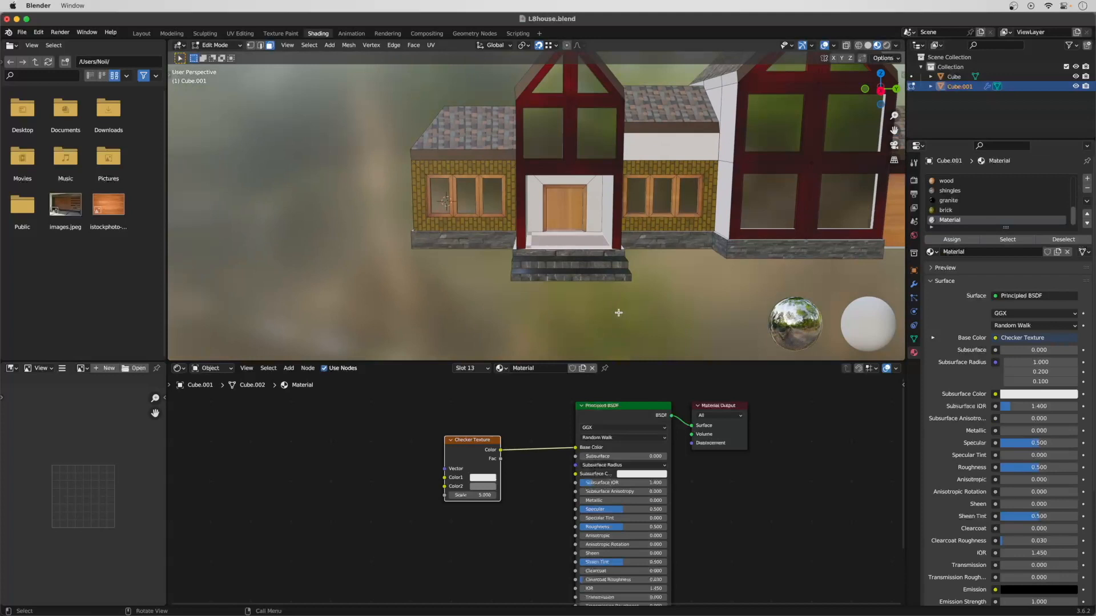
Add a Texture Coordinate node and connect its UV output to the Checker Texture's Vector input.
left_click(289, 368)
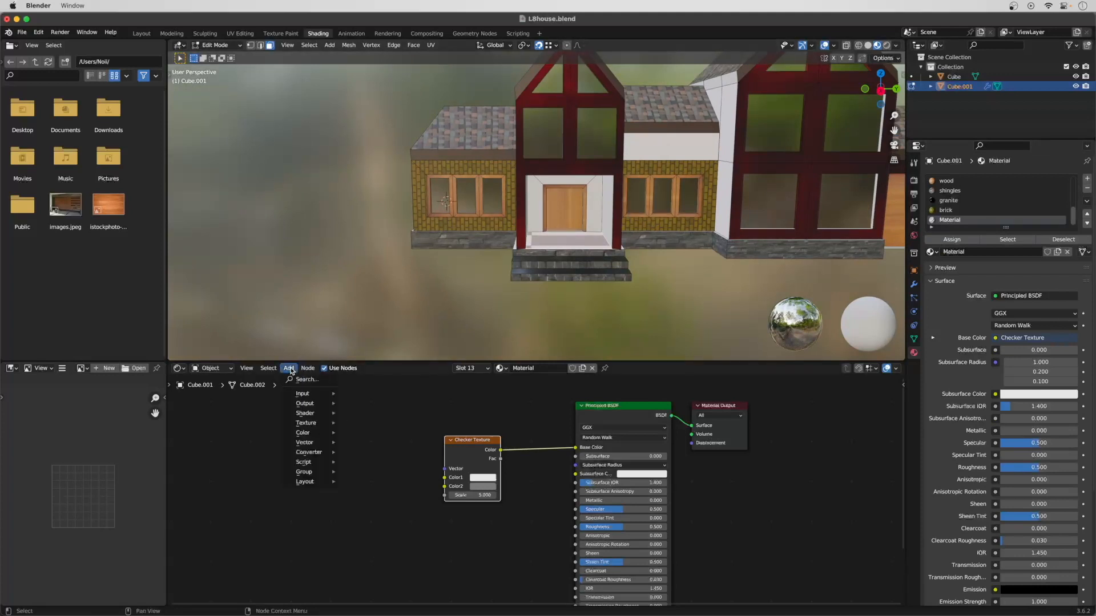
left_click(300, 379)
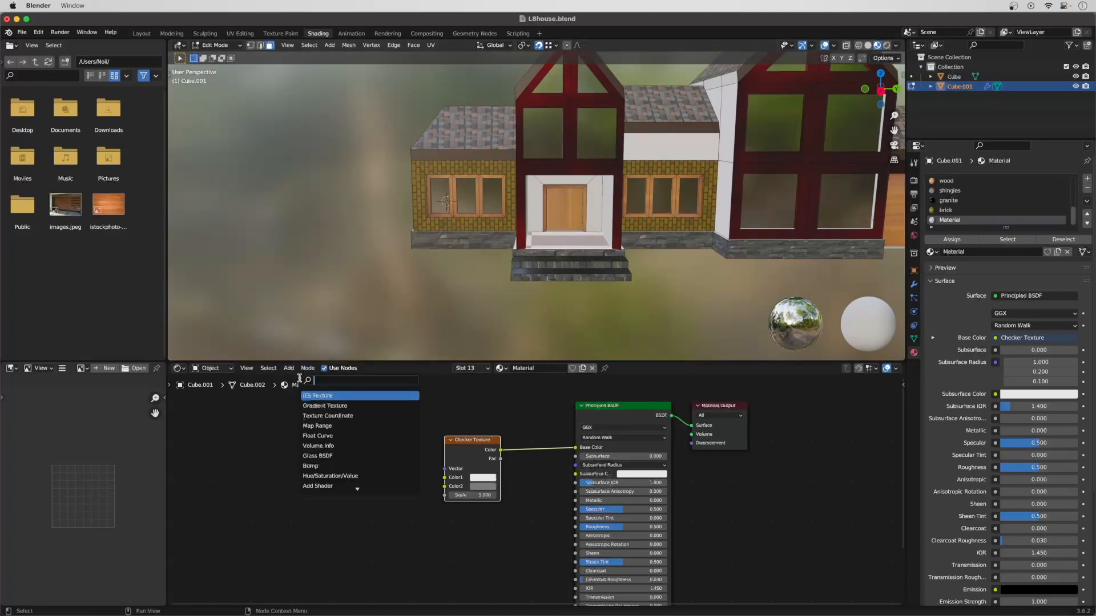
left_click(336, 416)
left_click(364, 472)
left_click_drag(383, 457, 447, 471)
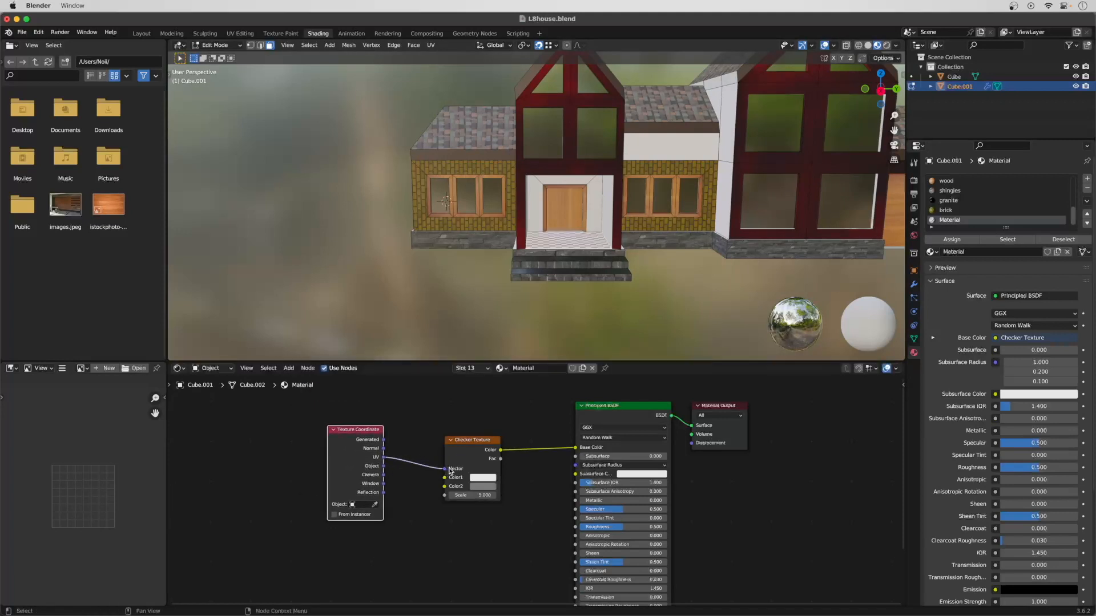